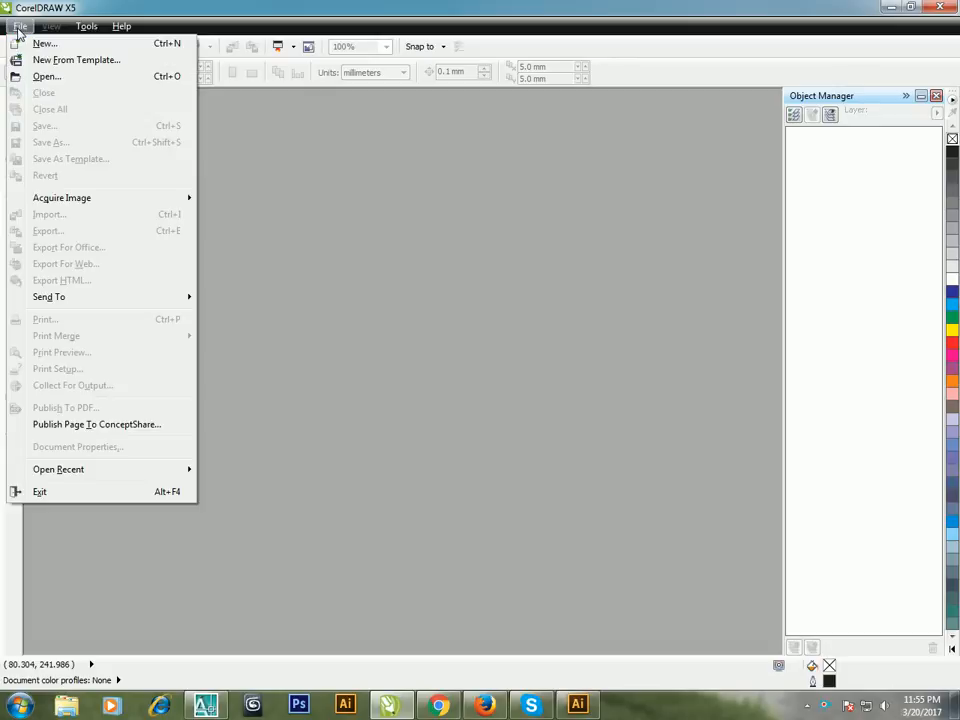
Step: Create a new A4 document in landscape orientation, 297 x 210 mm, with CMYK color mode and 300 dpi rendering resolution
{"action": "left_click", "coordinate": [47, 44]}
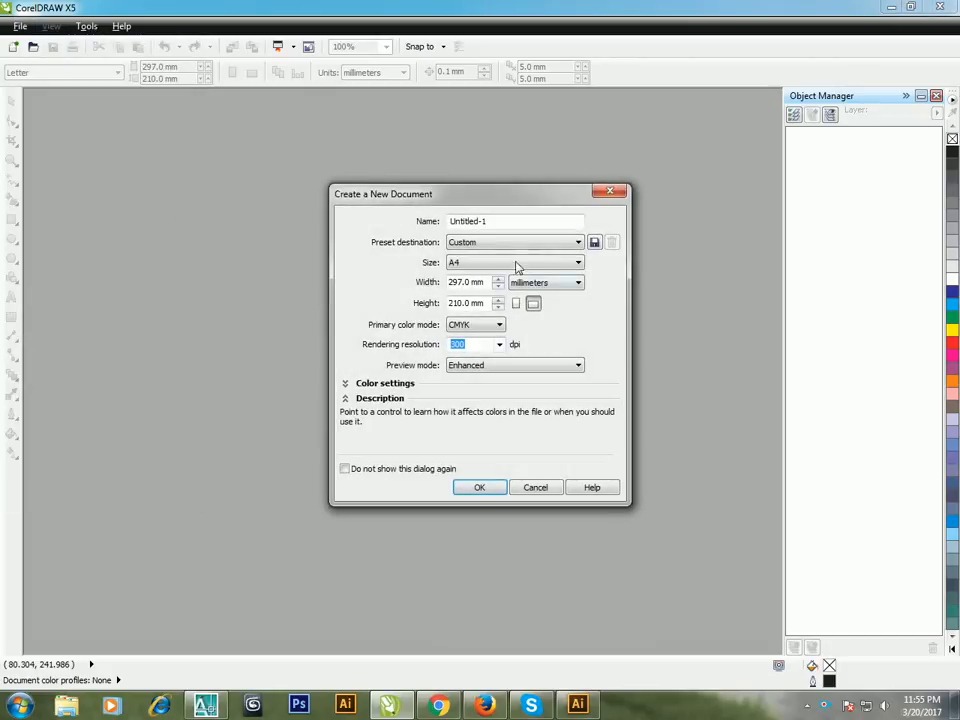
{"action": "left_click", "coordinate": [493, 265]}
{"action": "left_click", "coordinate": [493, 265]}
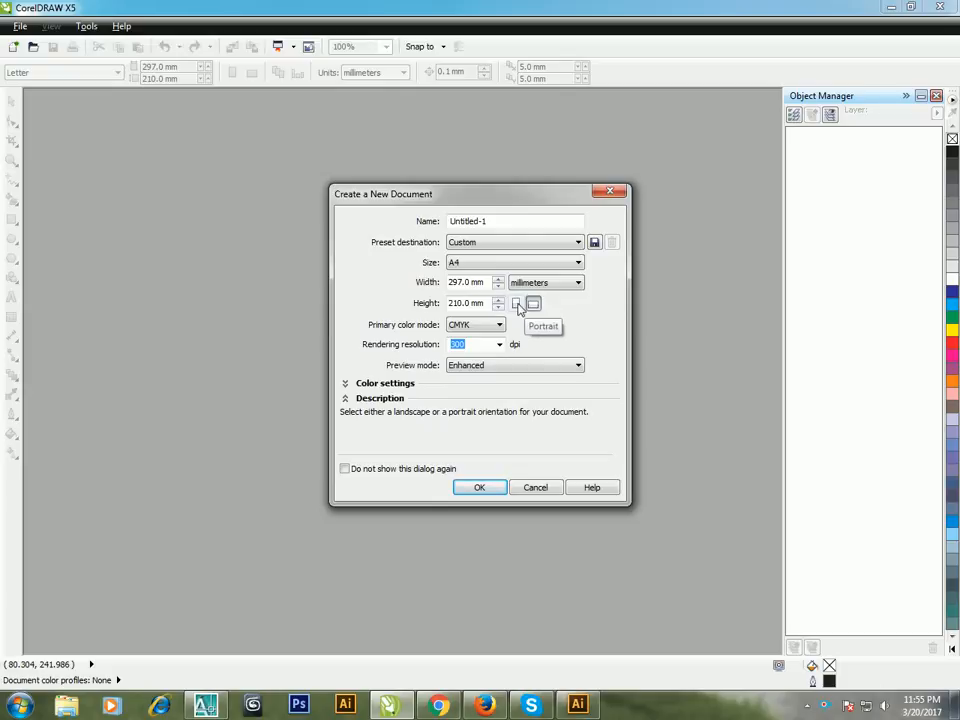
{"action": "left_click", "coordinate": [515, 304]}
{"action": "left_click", "coordinate": [533, 304]}
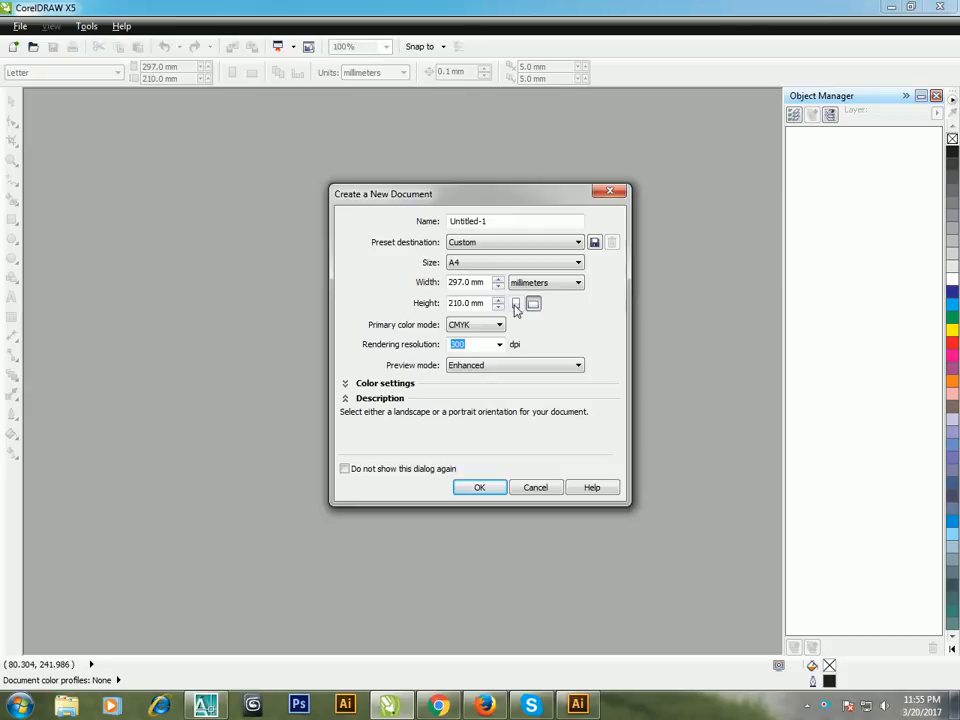
{"action": "left_click", "coordinate": [515, 304]}
{"action": "left_click", "coordinate": [533, 304]}
{"action": "left_click", "coordinate": [515, 304]}
{"action": "left_click", "coordinate": [533, 304]}
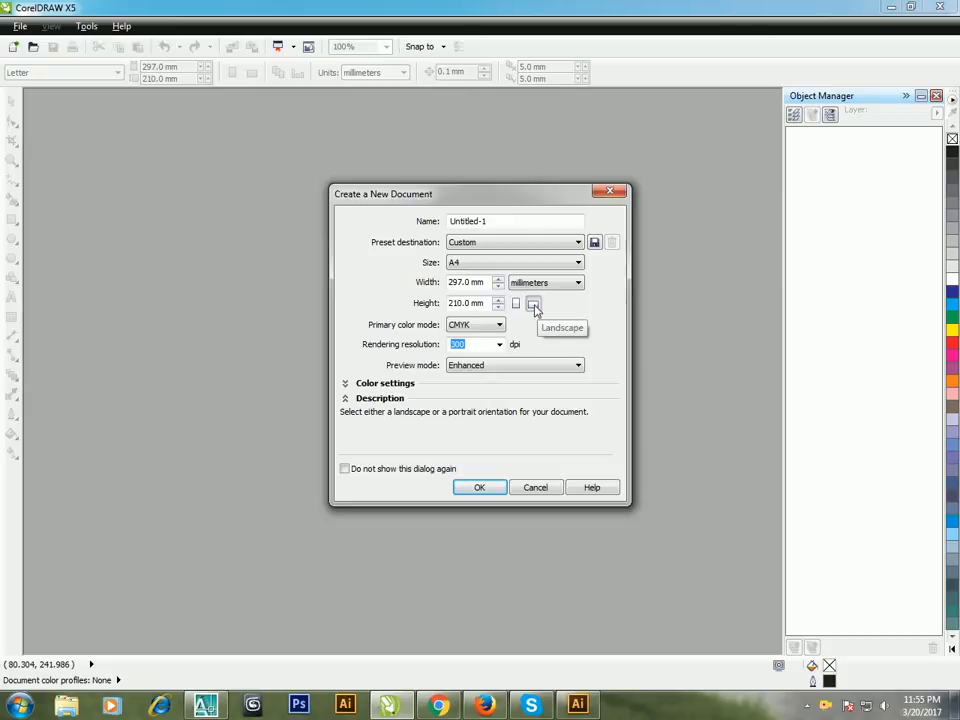
{"action": "left_click", "coordinate": [515, 304]}
{"action": "left_click", "coordinate": [533, 304]}
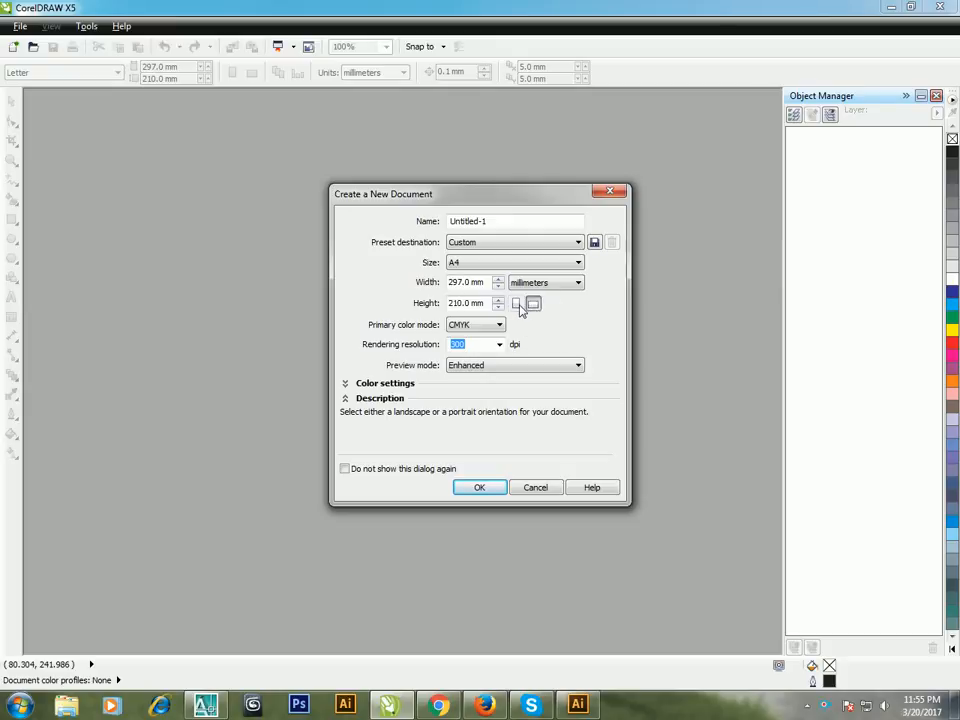
{"action": "left_click", "coordinate": [516, 304]}
{"action": "left_click", "coordinate": [533, 304]}
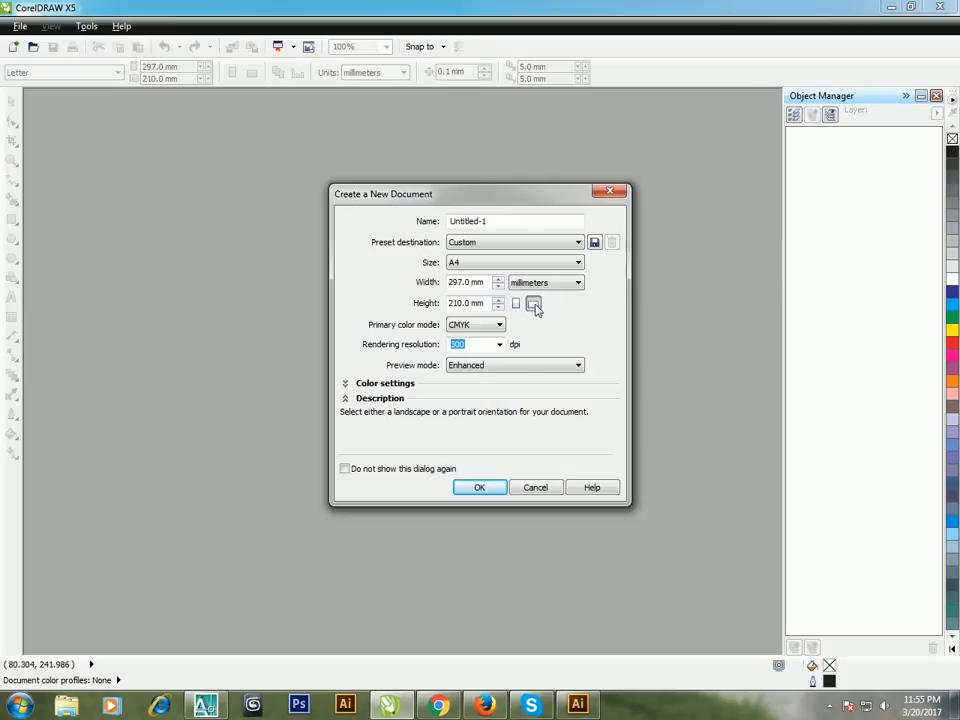
{"action": "left_click", "coordinate": [479, 487]}
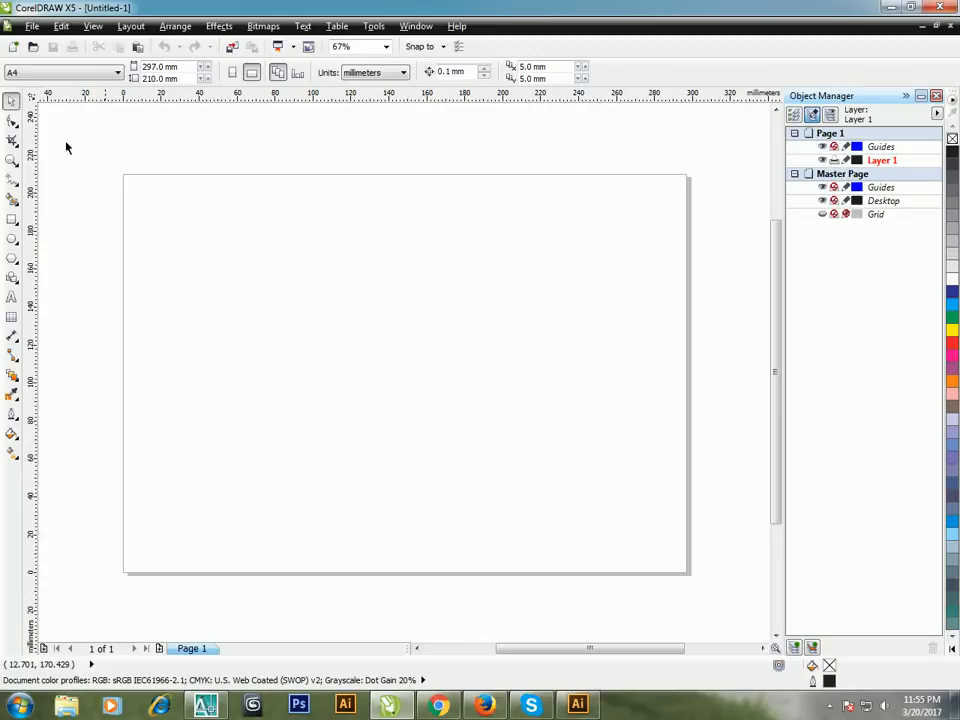
Step: Start a file import and open the Brochure folder to look through its files
{"action": "left_click", "coordinate": [255, 282]}
{"action": "scroll", "coordinate": [309, 426], "scroll_direction": "down", "scroll_amount": 2}
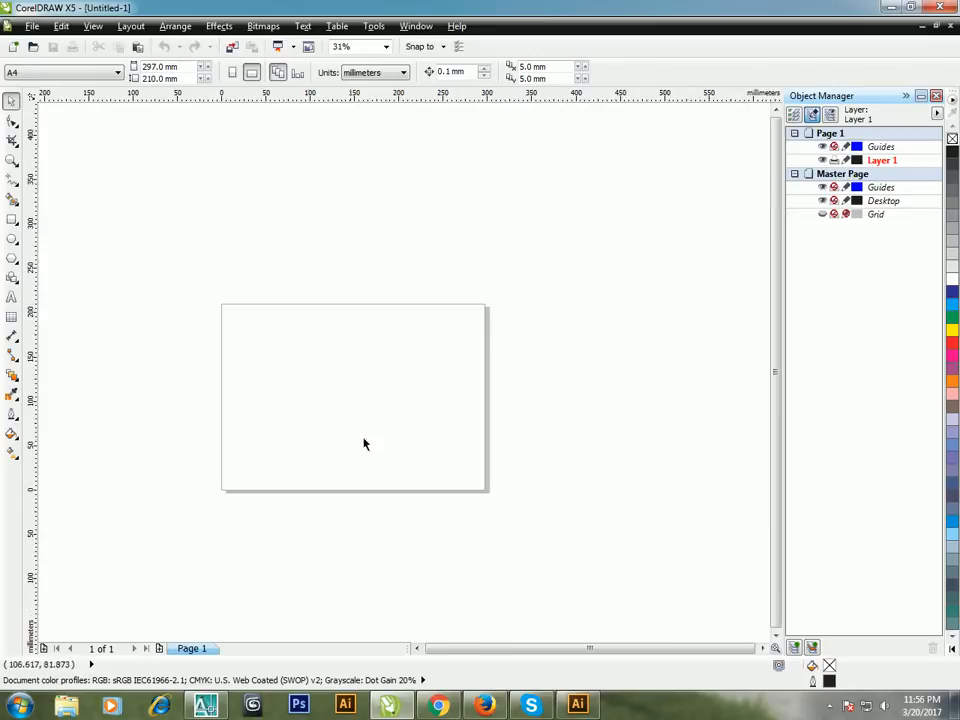
{"action": "left_click", "coordinate": [31, 26]}
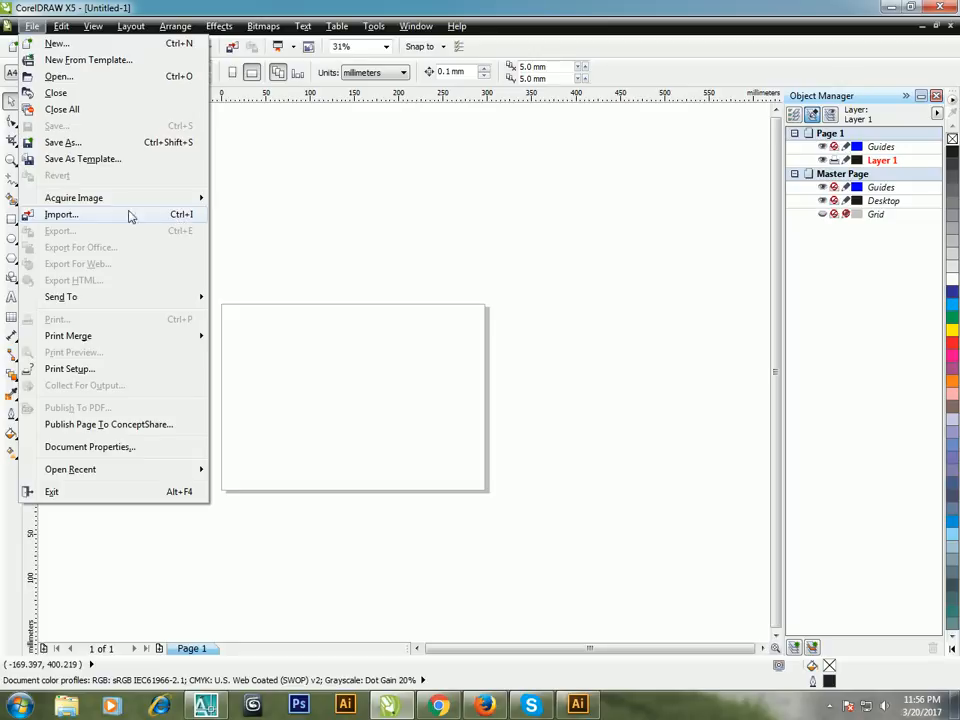
{"action": "left_click", "coordinate": [58, 218]}
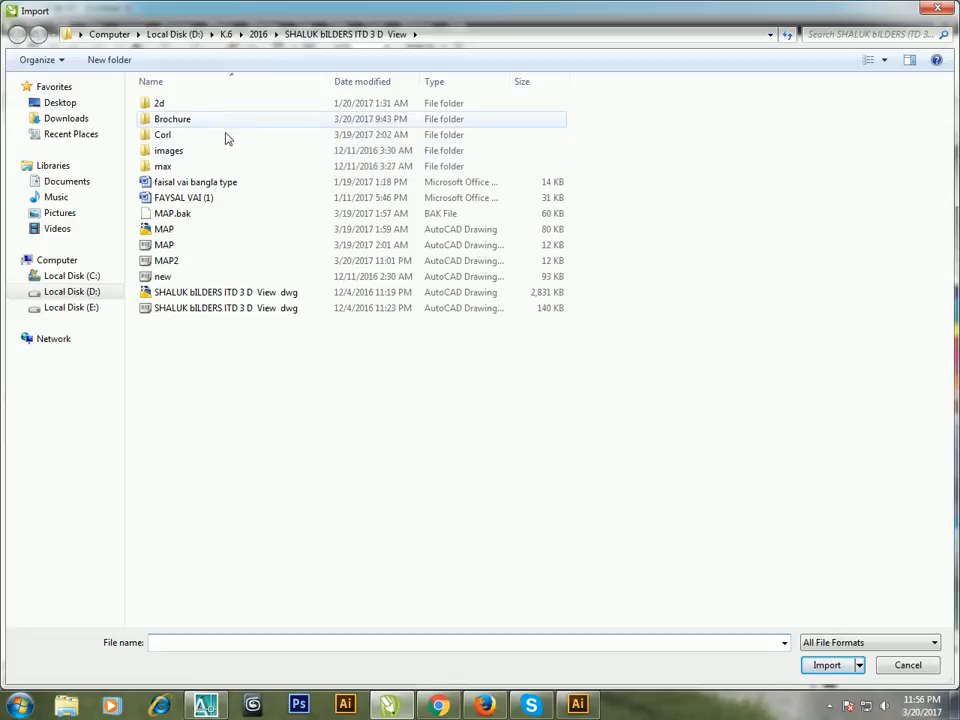
{"action": "left_click", "coordinate": [185, 152]}
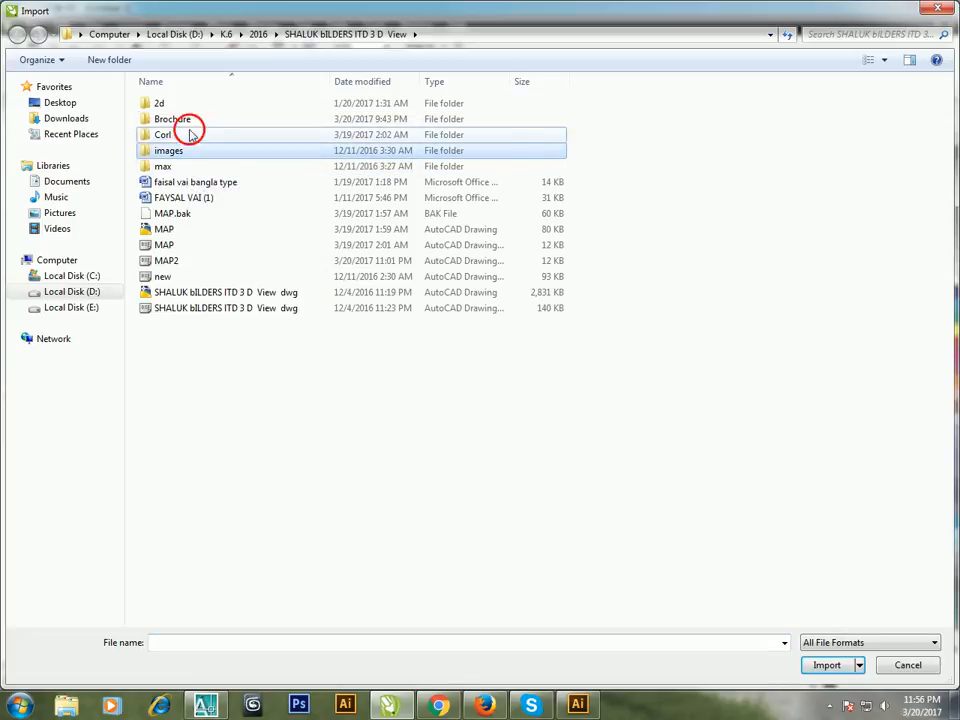
{"action": "left_click", "coordinate": [189, 124]}
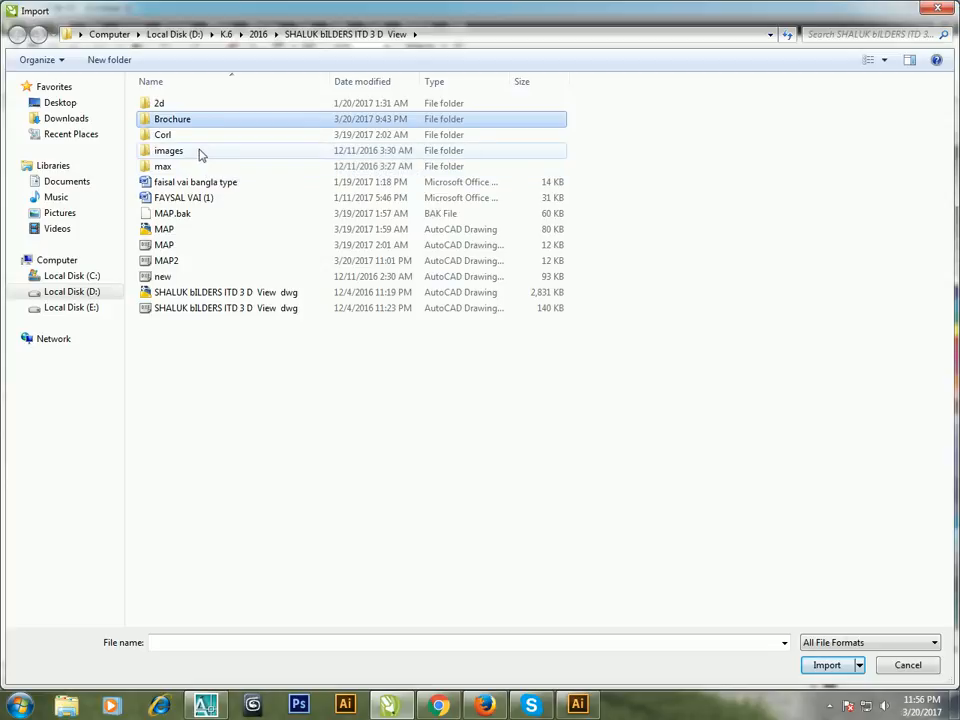
{"action": "left_click", "coordinate": [165, 261]}
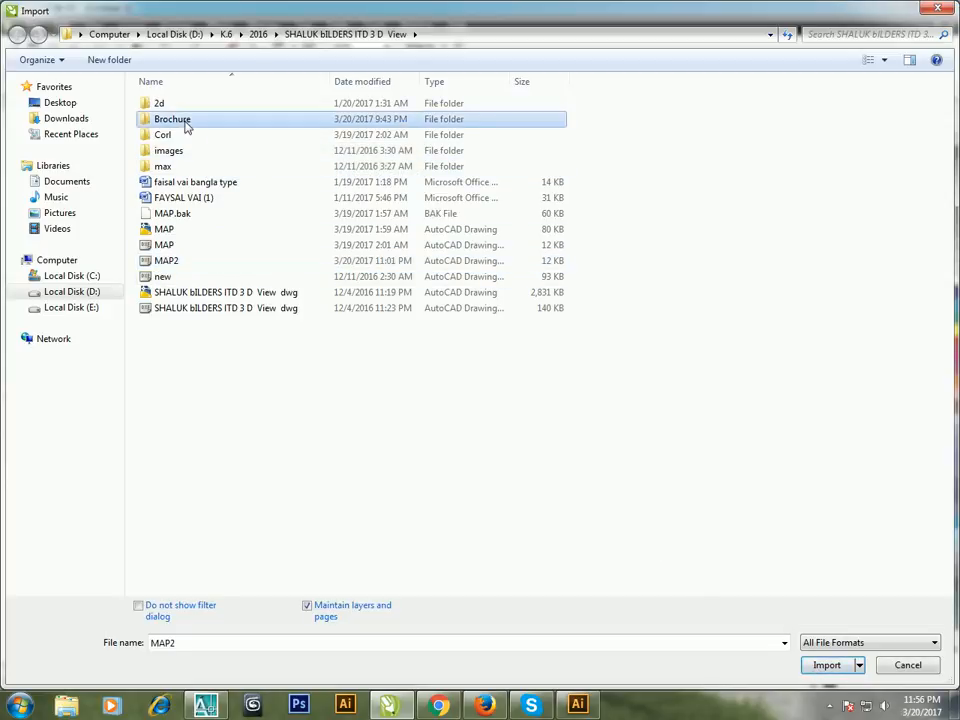
{"action": "double_click", "coordinate": [186, 122]}
{"action": "left_click", "coordinate": [710, 228]}
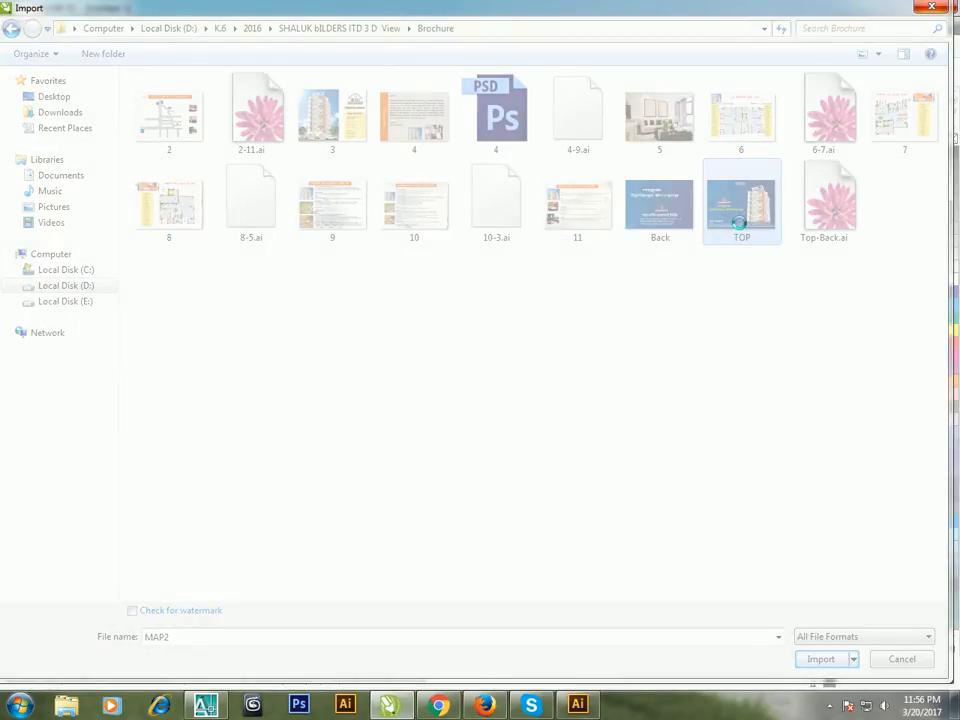
Step: Close the unresponsive program, relaunch CorelDRAW, and dismiss the download manager warning and the welcome screen
{"action": "left_click", "coordinate": [930, 11]}
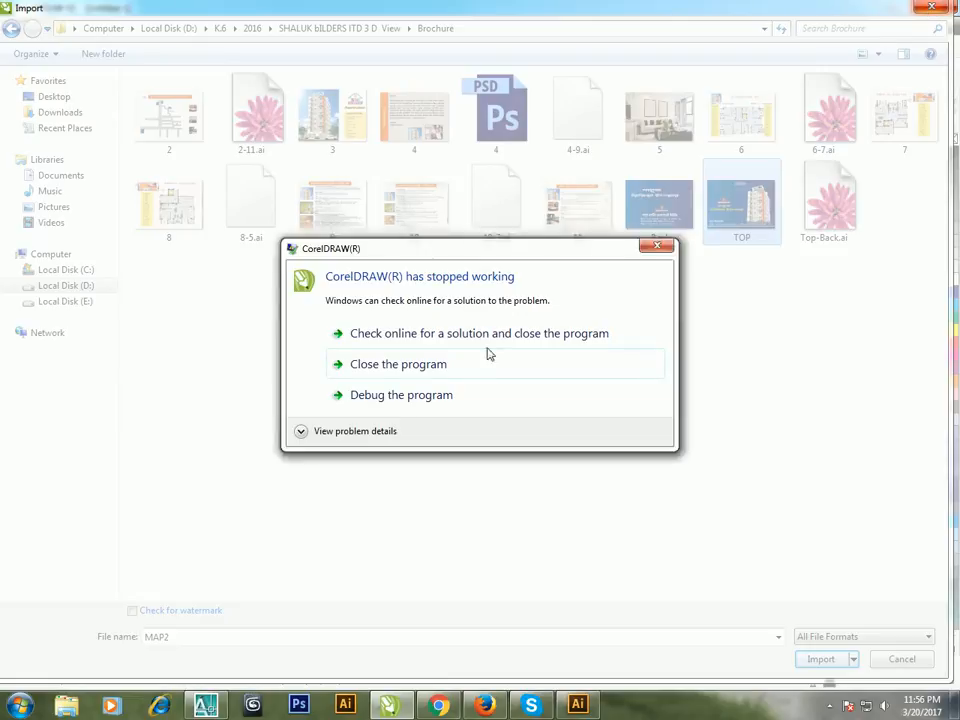
{"action": "left_click", "coordinate": [431, 373]}
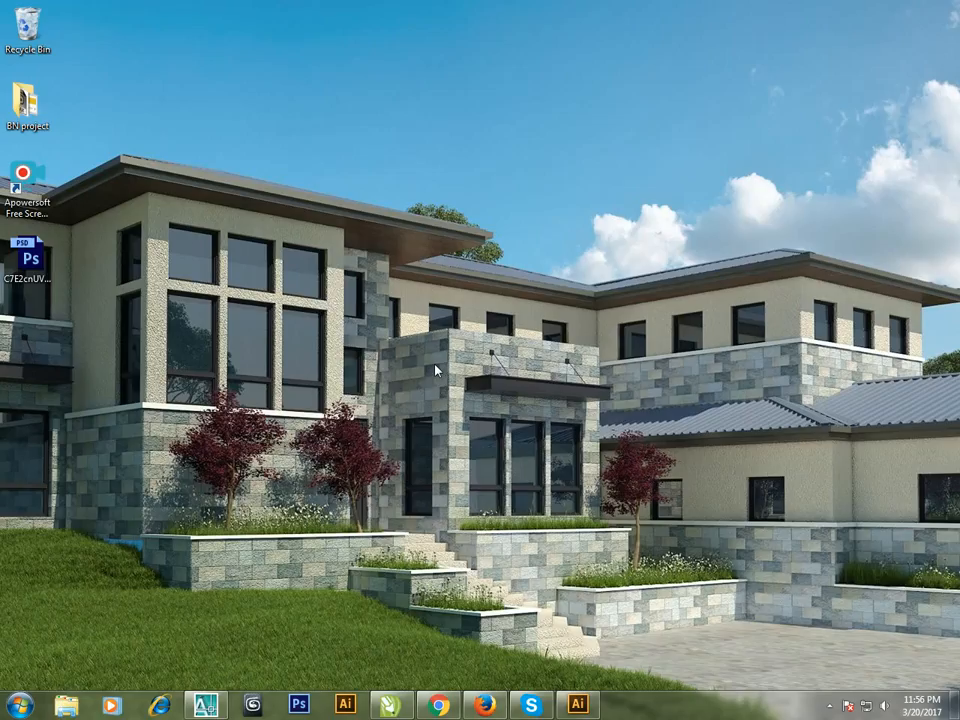
{"action": "left_click", "coordinate": [392, 706]}
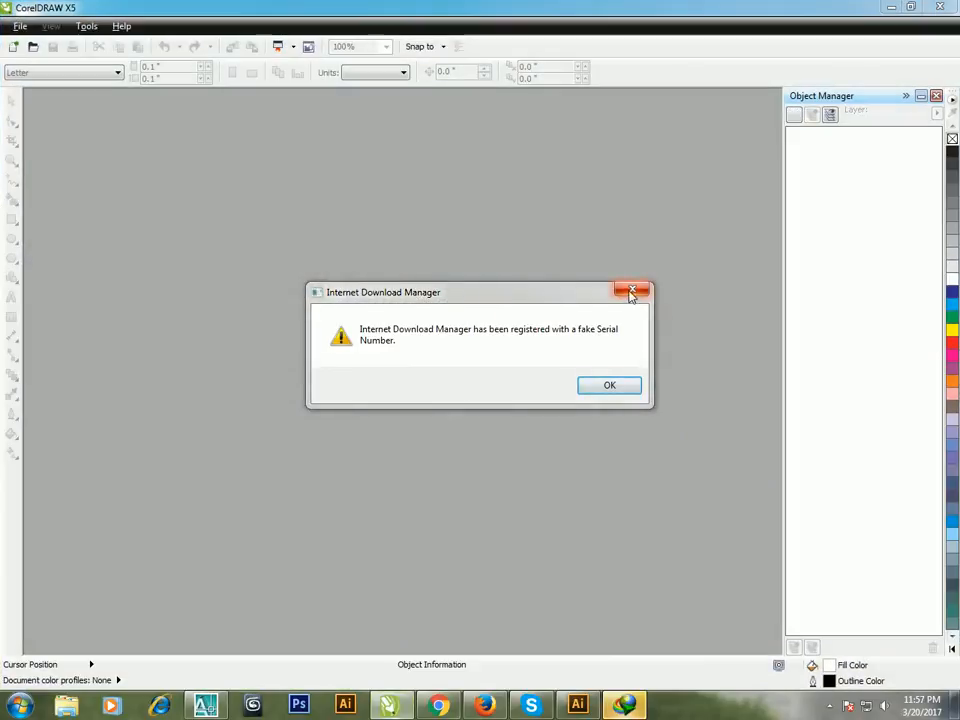
{"action": "left_click", "coordinate": [631, 289]}
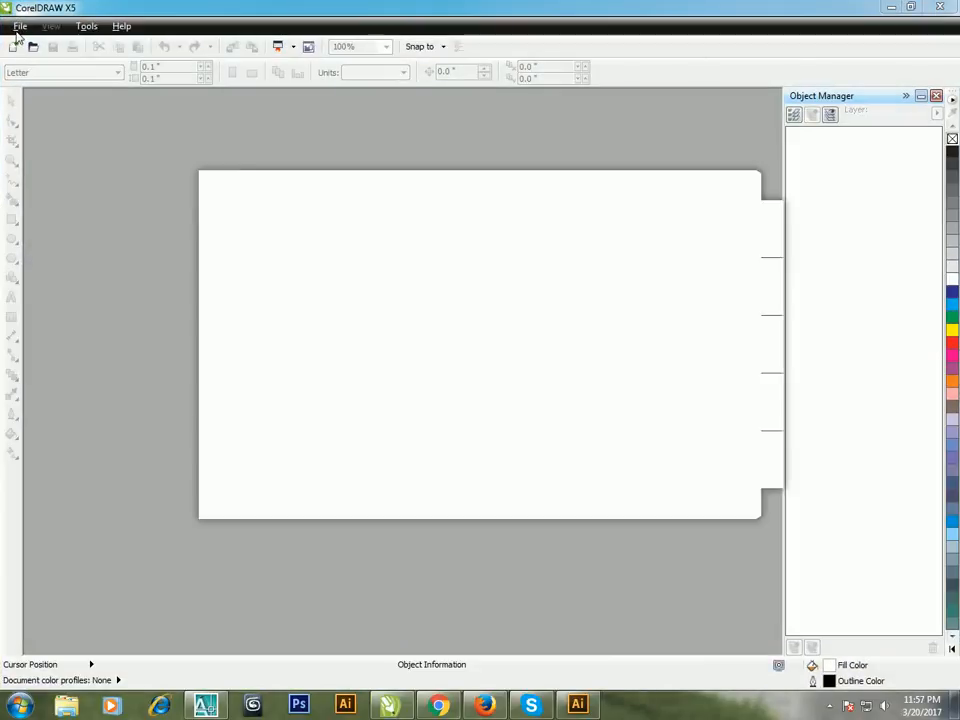
{"action": "left_click", "coordinate": [749, 177]}
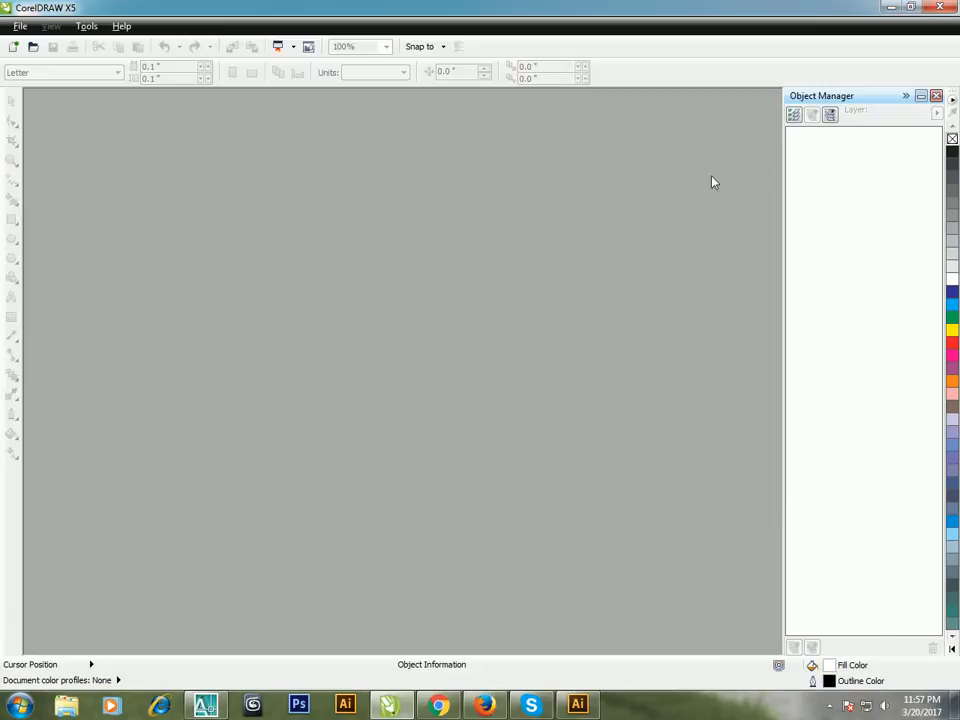
Step: Create a new A4 landscape document in millimeters with CMYK color mode and 300 dpi rendering resolution
{"action": "left_click", "coordinate": [17, 27]}
{"action": "left_click", "coordinate": [86, 42]}
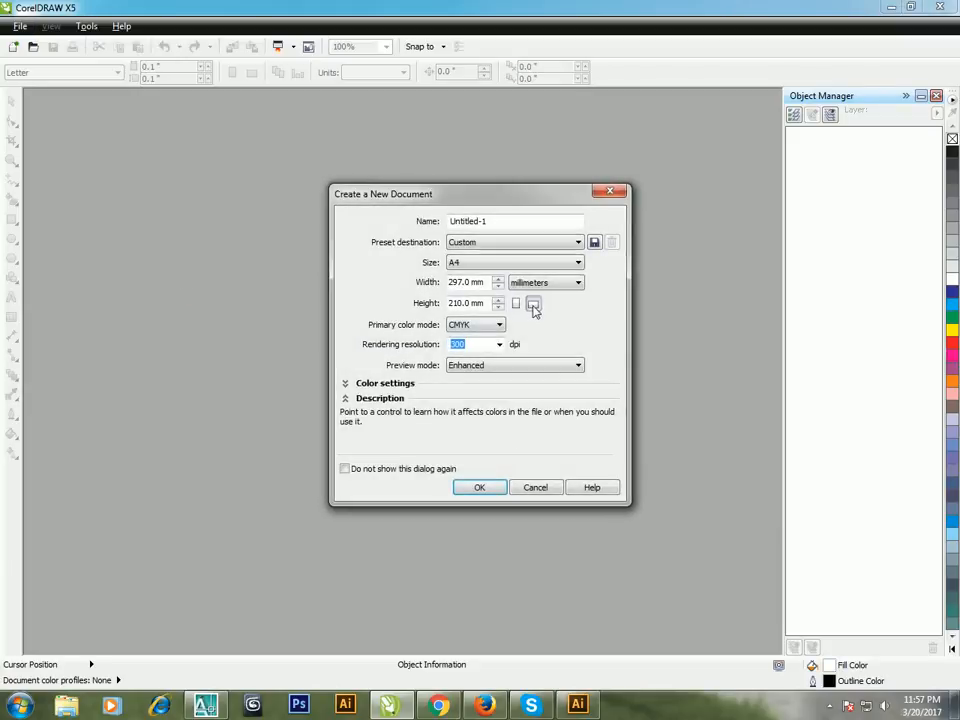
{"action": "left_click", "coordinate": [487, 490]}
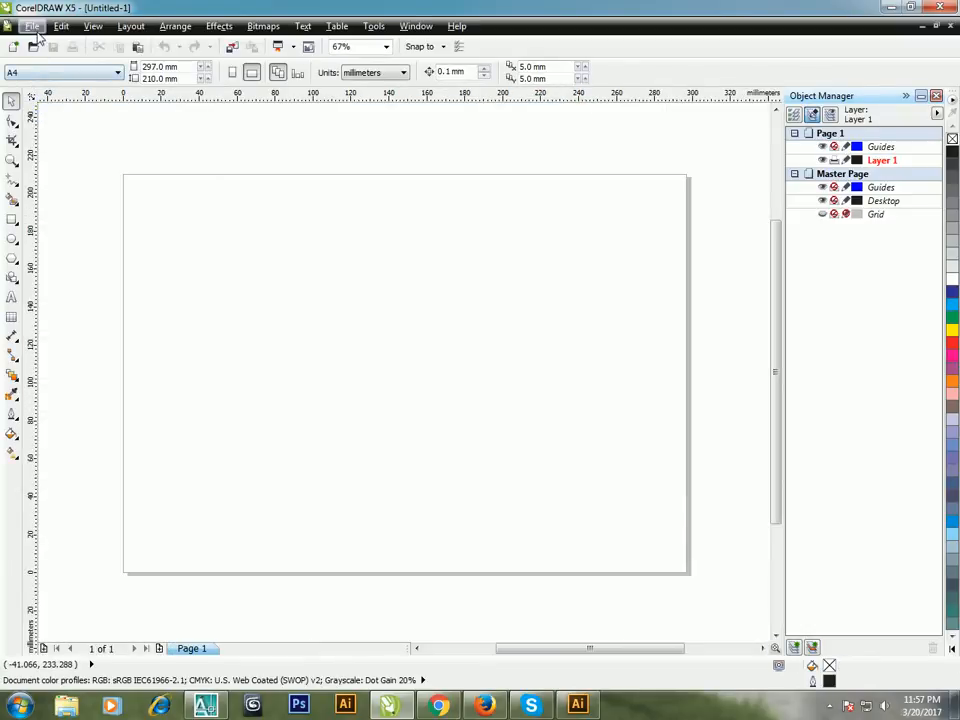
Step: Import the AutoCAD file MAP2 with Top 3D projection, automatic scaling and auto-reduced nodes
{"action": "left_click", "coordinate": [32, 27]}
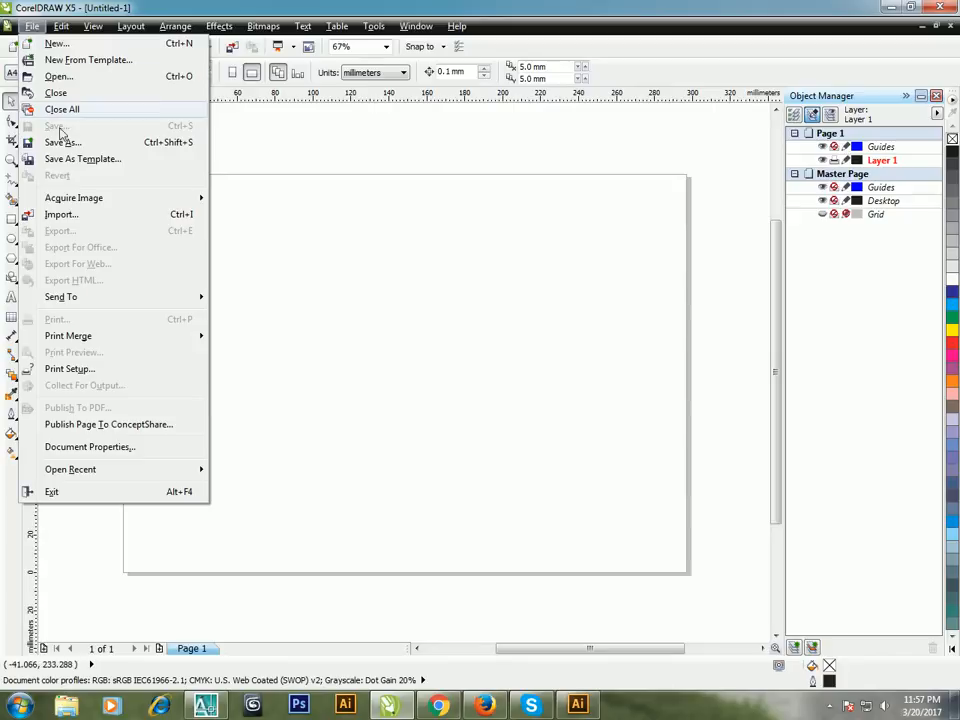
{"action": "left_click", "coordinate": [81, 221]}
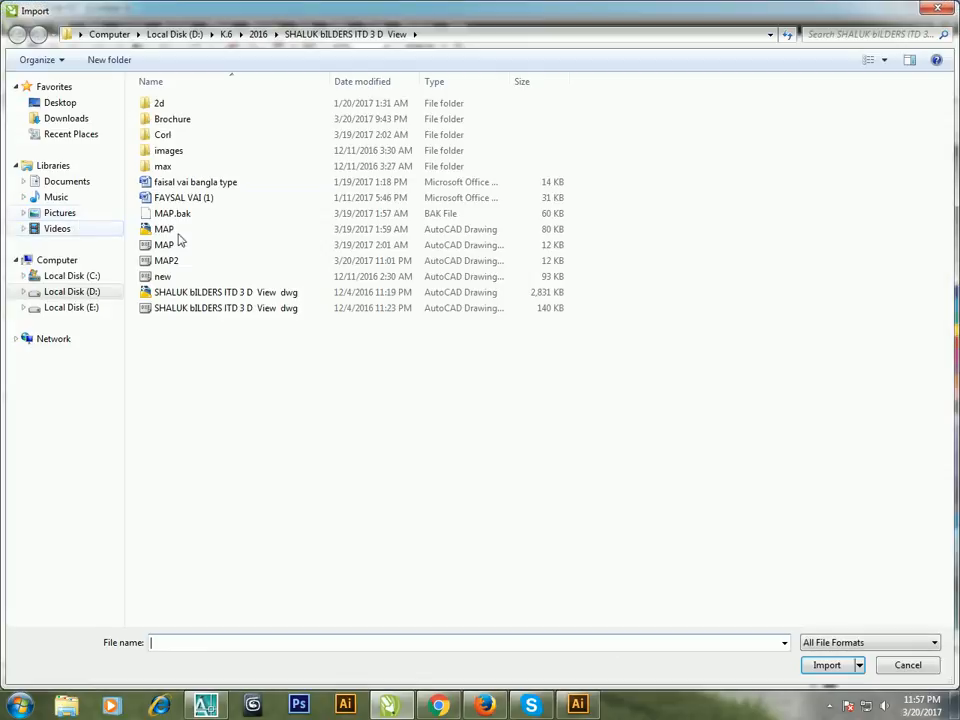
{"action": "left_click", "coordinate": [176, 261]}
{"action": "left_click", "coordinate": [824, 665]}
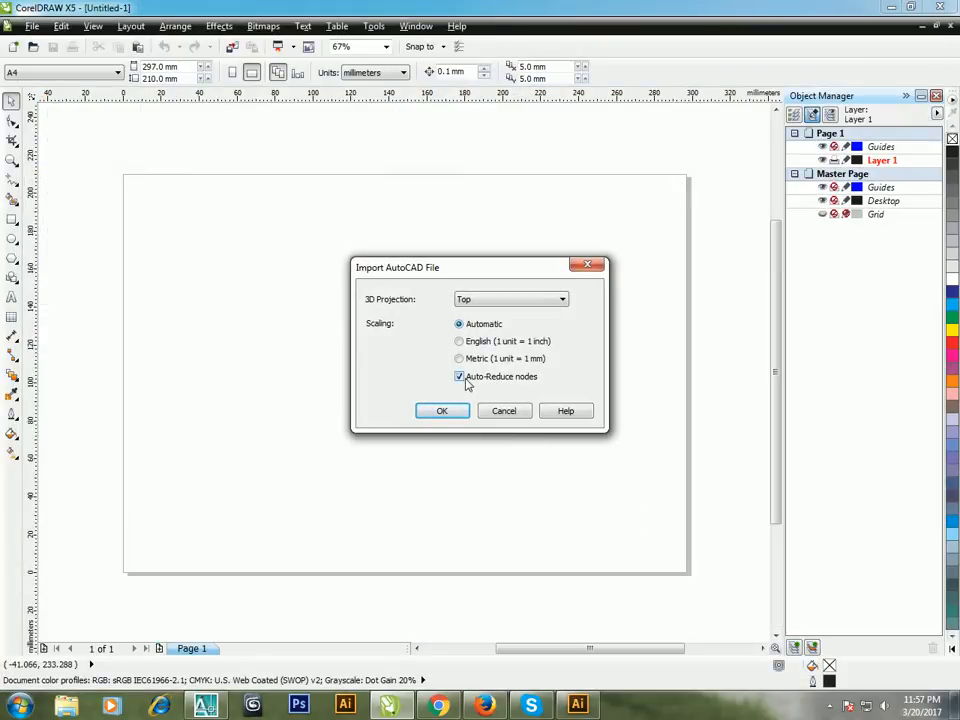
{"action": "left_click", "coordinate": [490, 302]}
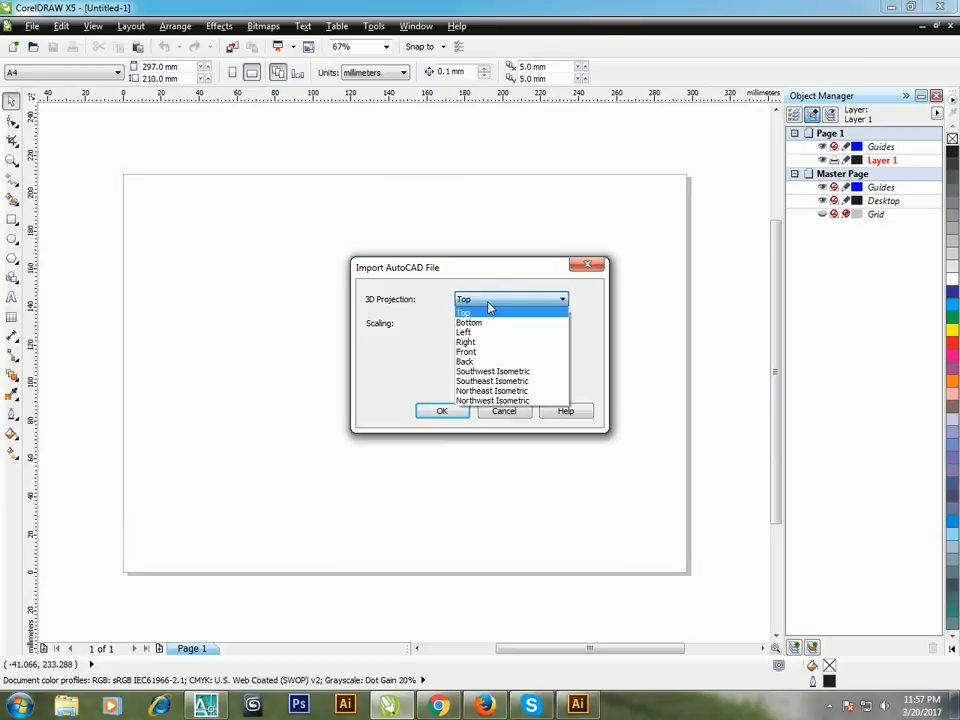
{"action": "left_click", "coordinate": [490, 312]}
{"action": "left_click", "coordinate": [488, 305]}
{"action": "left_click", "coordinate": [491, 310]}
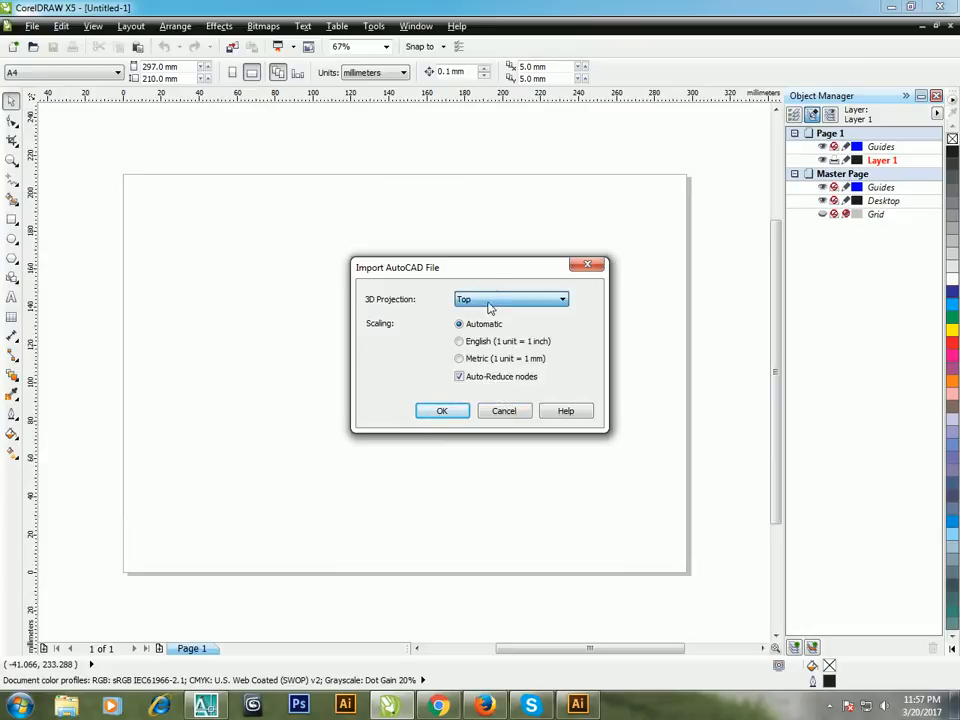
{"action": "left_click", "coordinate": [489, 306]}
{"action": "left_click", "coordinate": [476, 315]}
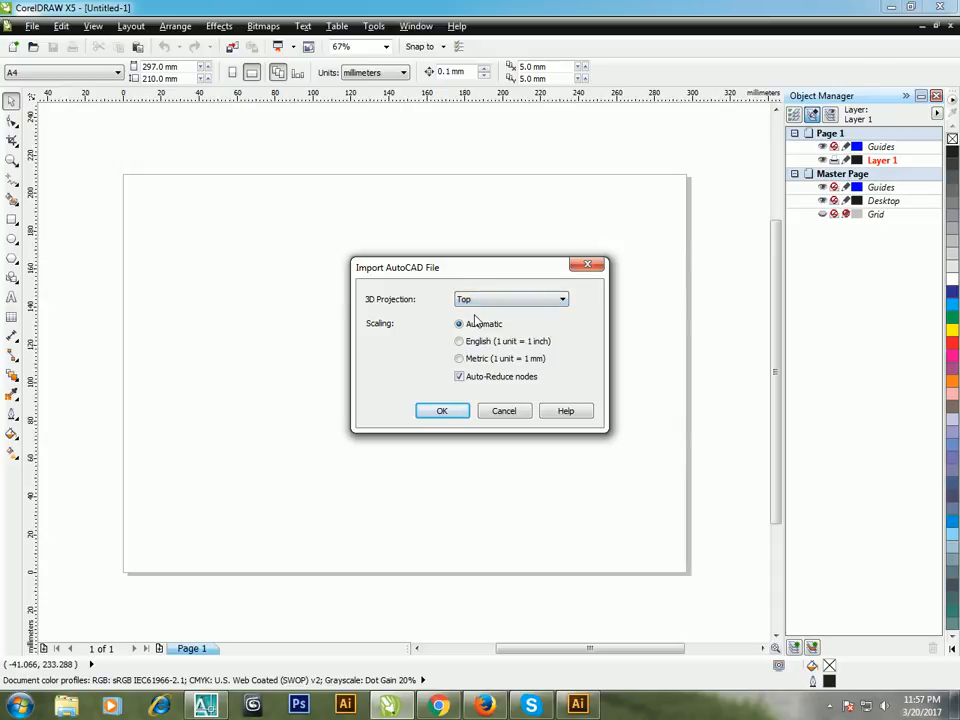
{"action": "left_click", "coordinate": [440, 412]}
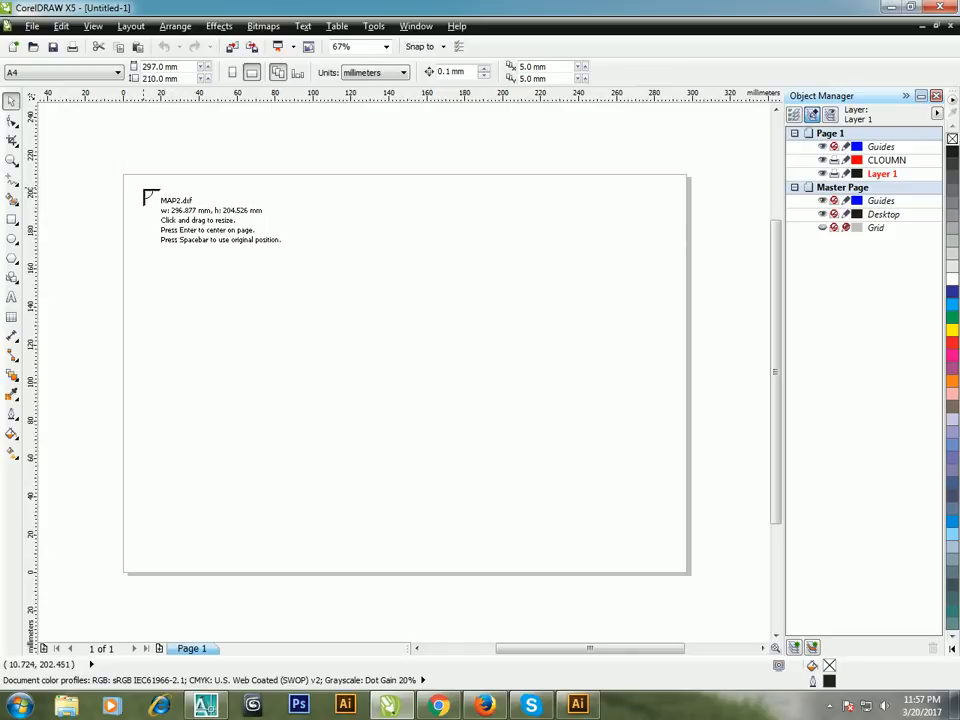
Step: Place the imported map on the page and enlarge it to about 262 x 180 mm so it nearly fills the page
{"action": "mouse_move", "coordinate": [146, 192]}
{"action": "left_mouse_down"}
{"action": "mouse_move", "coordinate": [282, 291]}
{"action": "mouse_move", "coordinate": [57, 153]}
{"action": "left_mouse_up"}
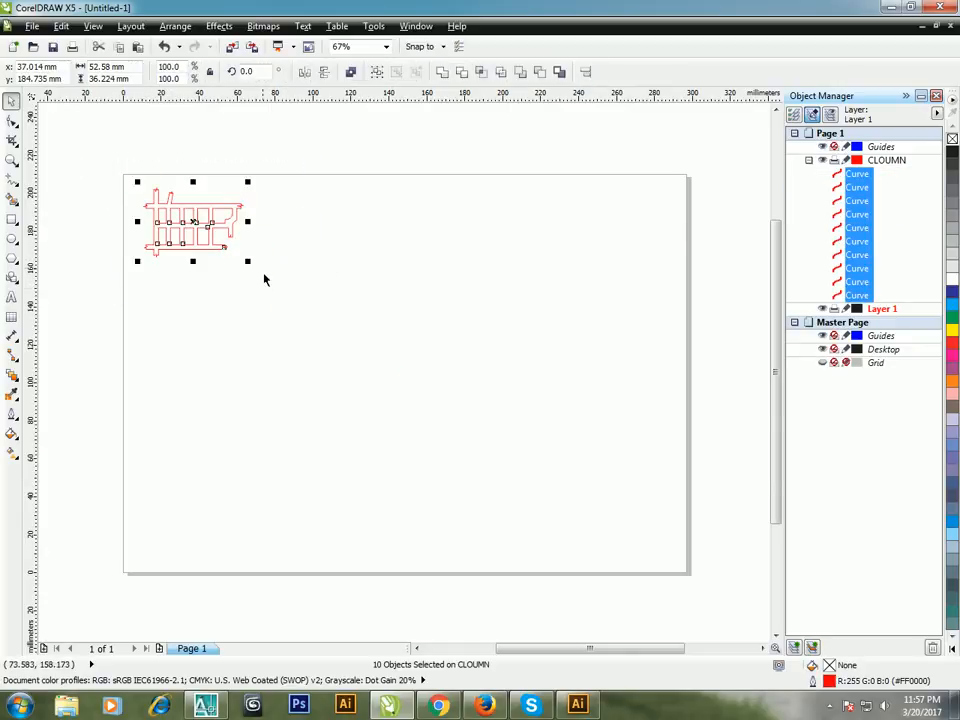
{"action": "mouse_move", "coordinate": [248, 262]}
{"action": "left_mouse_down"}
{"action": "mouse_move", "coordinate": [656, 566]}
{"action": "mouse_move", "coordinate": [632, 560]}
{"action": "left_mouse_up"}
{"action": "left_click", "coordinate": [539, 591]}
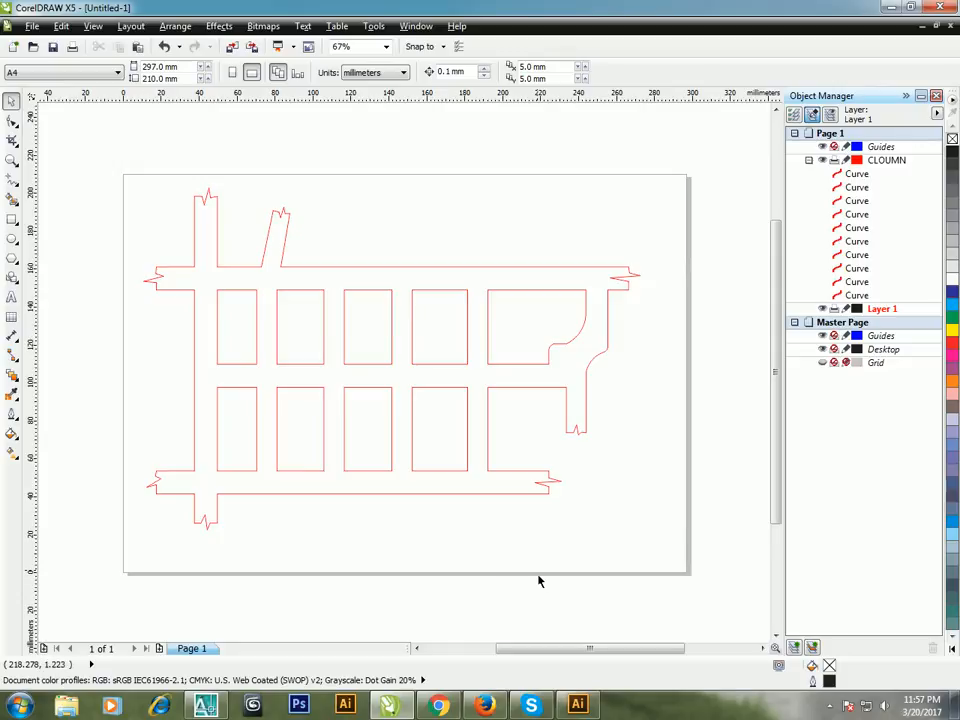
Step: Examine the imported curves on the CLOUMN layer, selecting several individually and then as a group
{"action": "left_click", "coordinate": [856, 174]}
{"action": "left_click", "coordinate": [856, 187]}
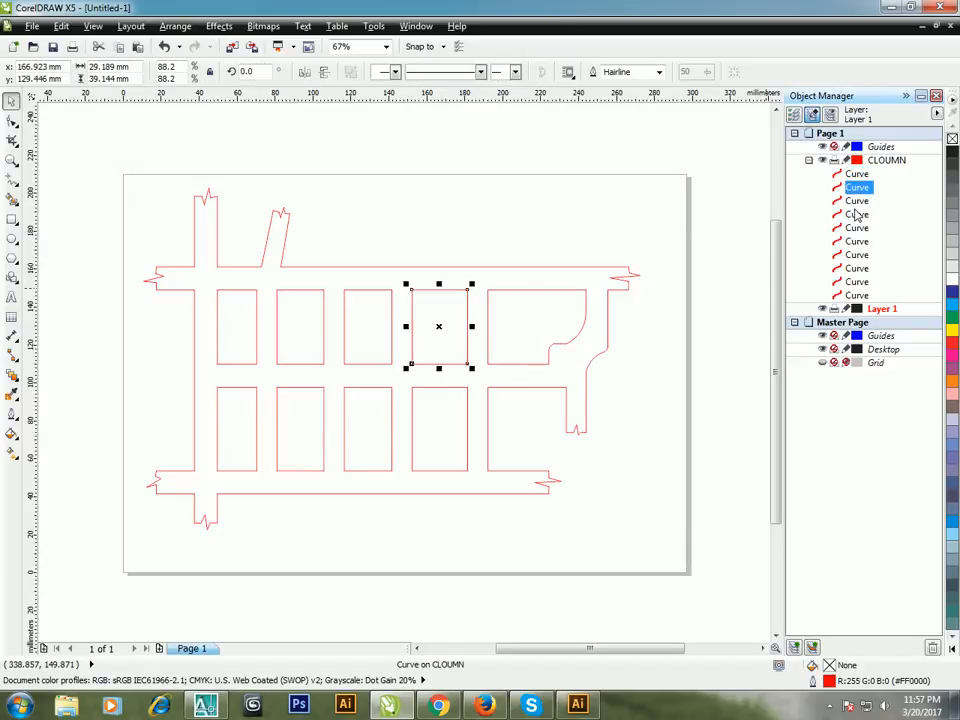
{"action": "left_click", "coordinate": [856, 214]}
{"action": "left_click", "coordinate": [101, 204]}
{"action": "left_click_drag", "start_coordinate": [101, 178], "coordinate": [692, 580]}
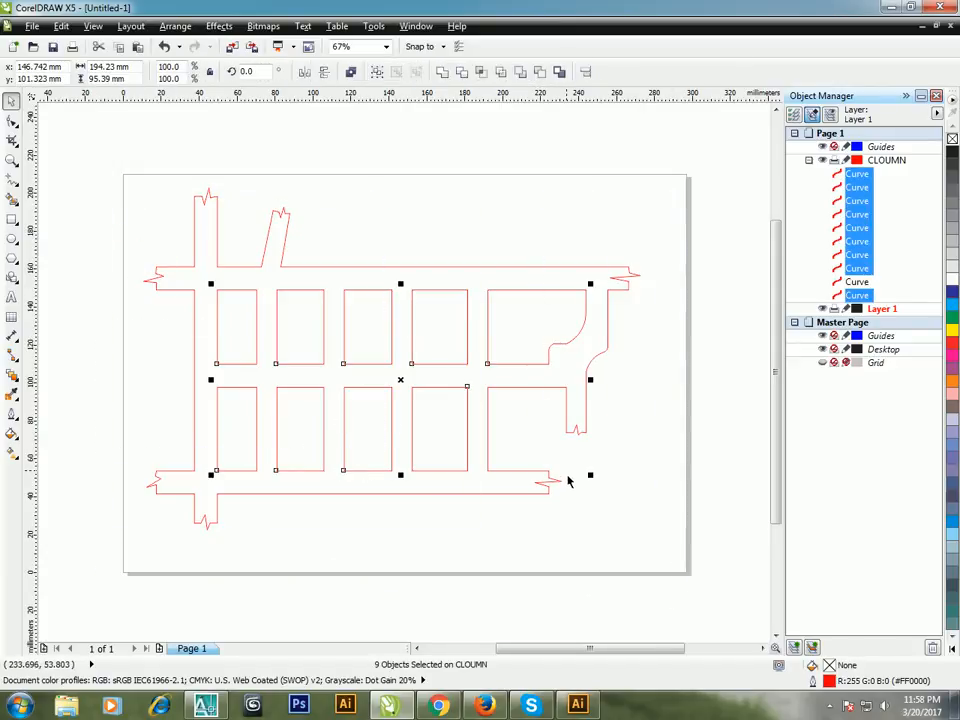
{"action": "left_click", "coordinate": [586, 524]}
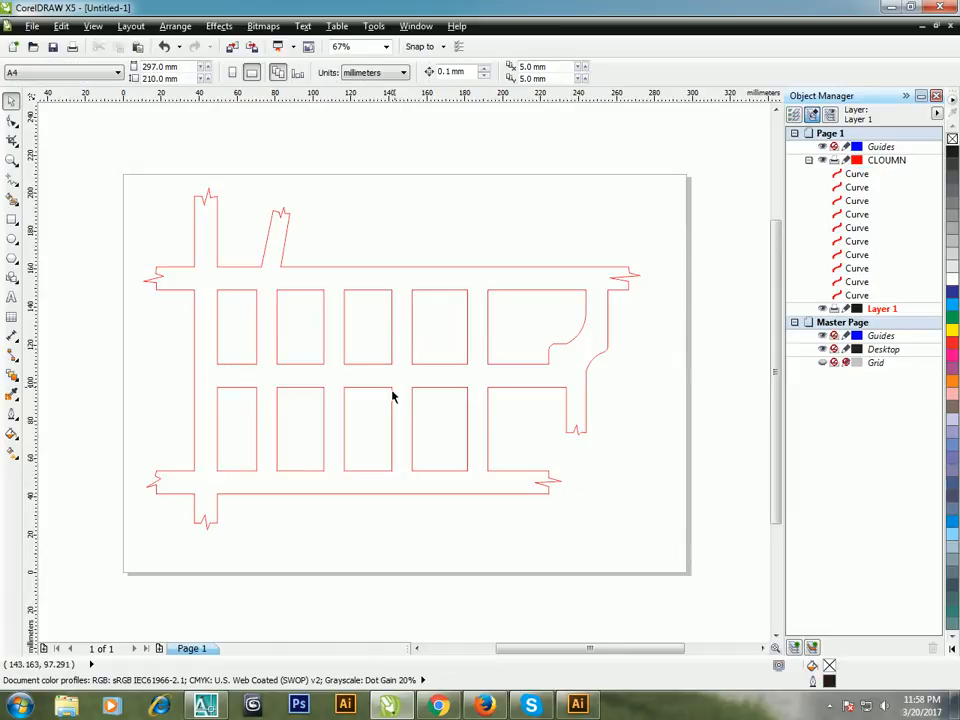
Step: Fill the outer road outline curve of the map with 80% black
{"action": "left_click", "coordinate": [244, 301]}
{"action": "left_click", "coordinate": [264, 264]}
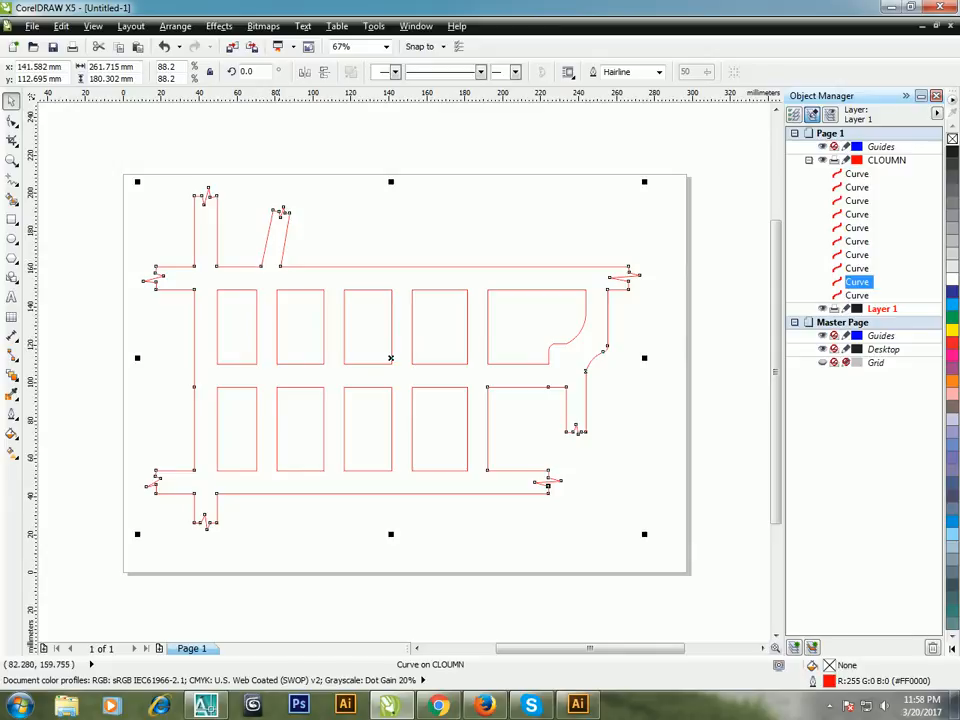
{"action": "left_click", "coordinate": [953, 157]}
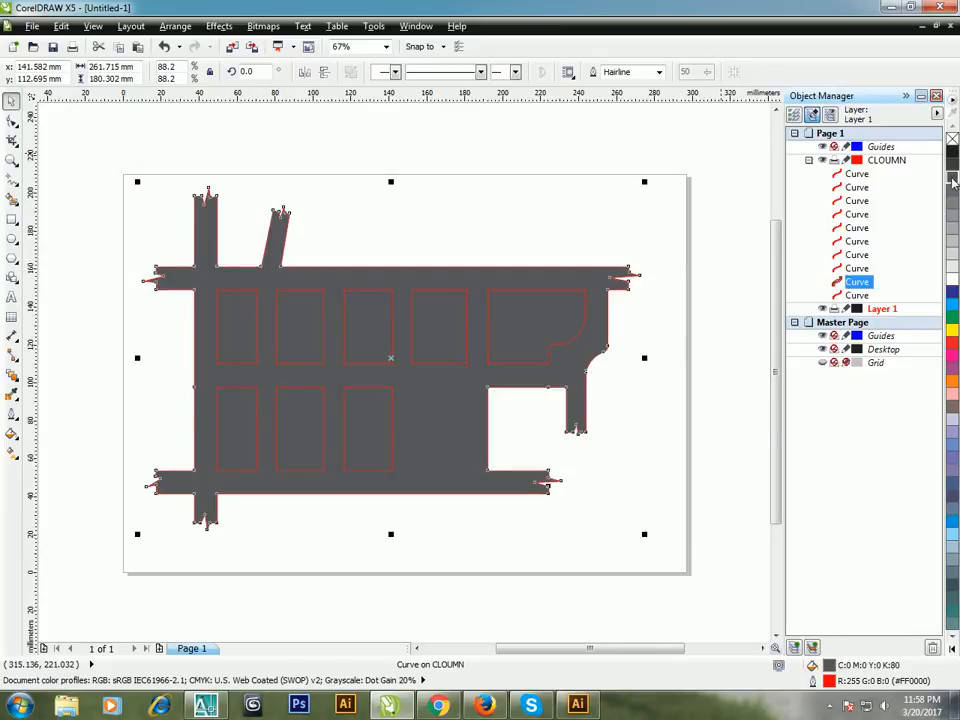
{"action": "key", "text": "Escape"}
Step: Select the nine inner block curves on the CLOUMN layer and fill them with white
{"action": "left_click", "coordinate": [510, 364]}
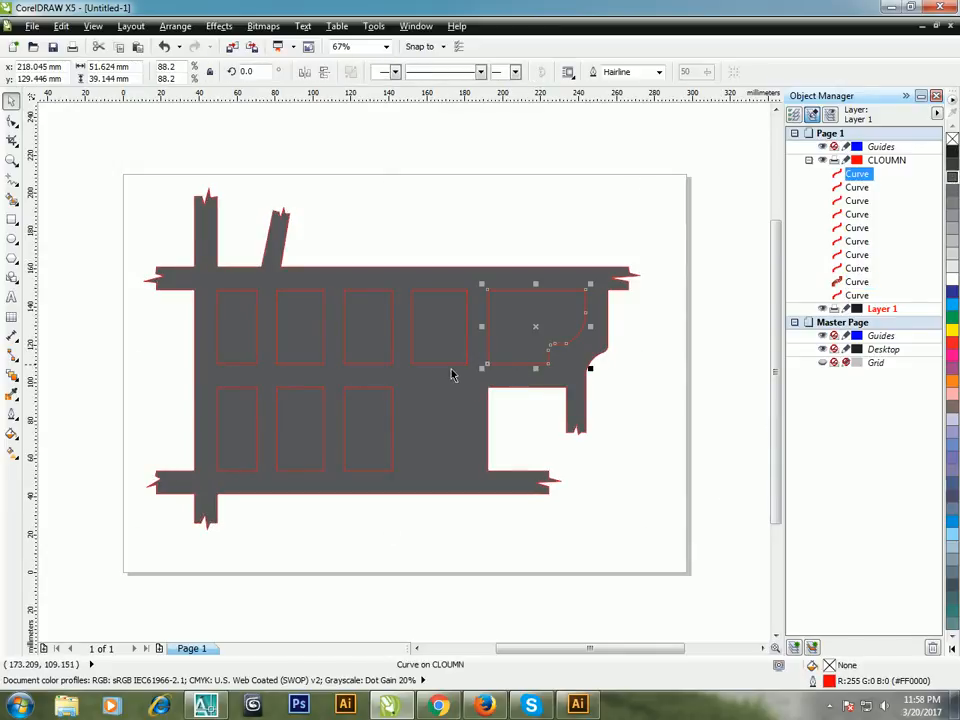
{"action": "left_click", "coordinate": [857, 293]}
{"action": "mouse_move", "coordinate": [857, 293]}
{"action": "left_mouse_down"}
{"action": "mouse_move", "coordinate": [852, 276]}
{"action": "mouse_move", "coordinate": [866, 284]}
{"action": "left_mouse_up"}
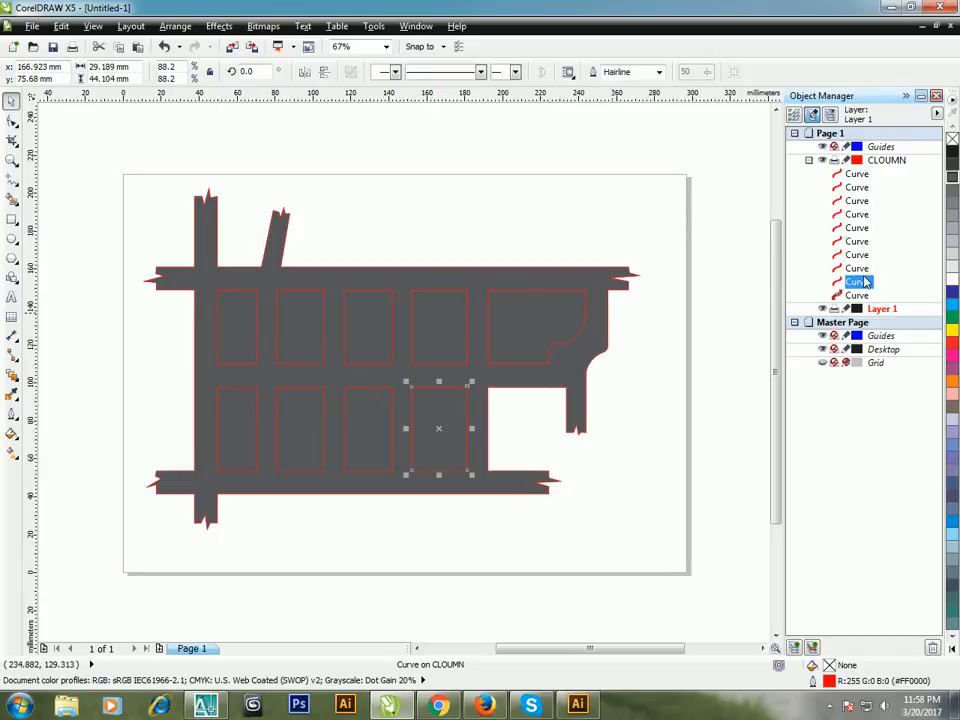
{"action": "left_click", "coordinate": [861, 175]}
{"action": "left_click", "coordinate": [861, 283], "text": "shift"}
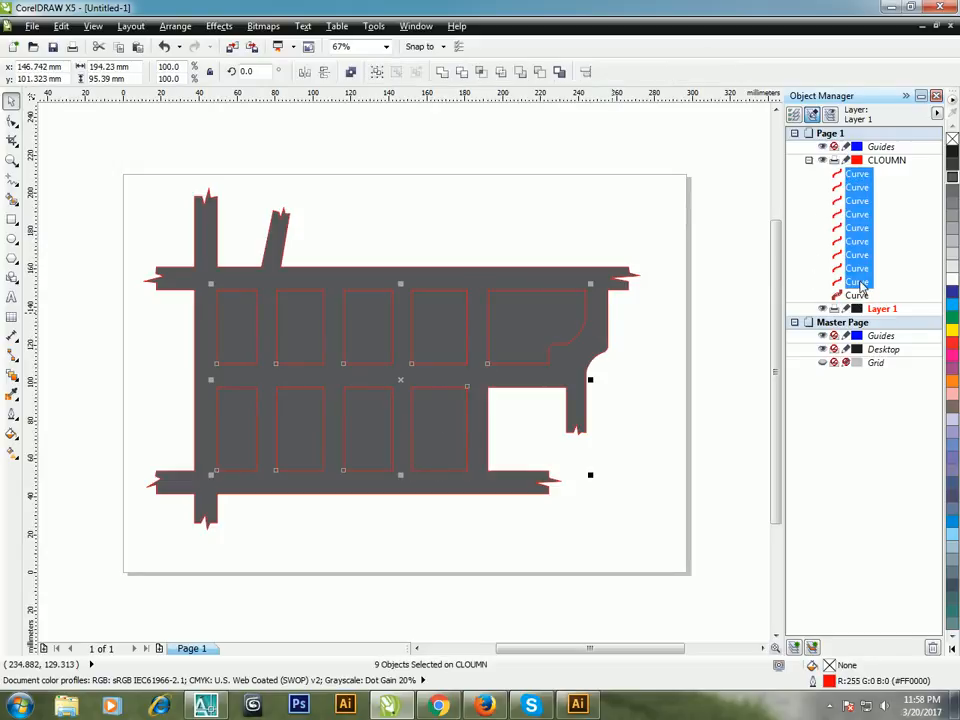
{"action": "left_click", "coordinate": [952, 279]}
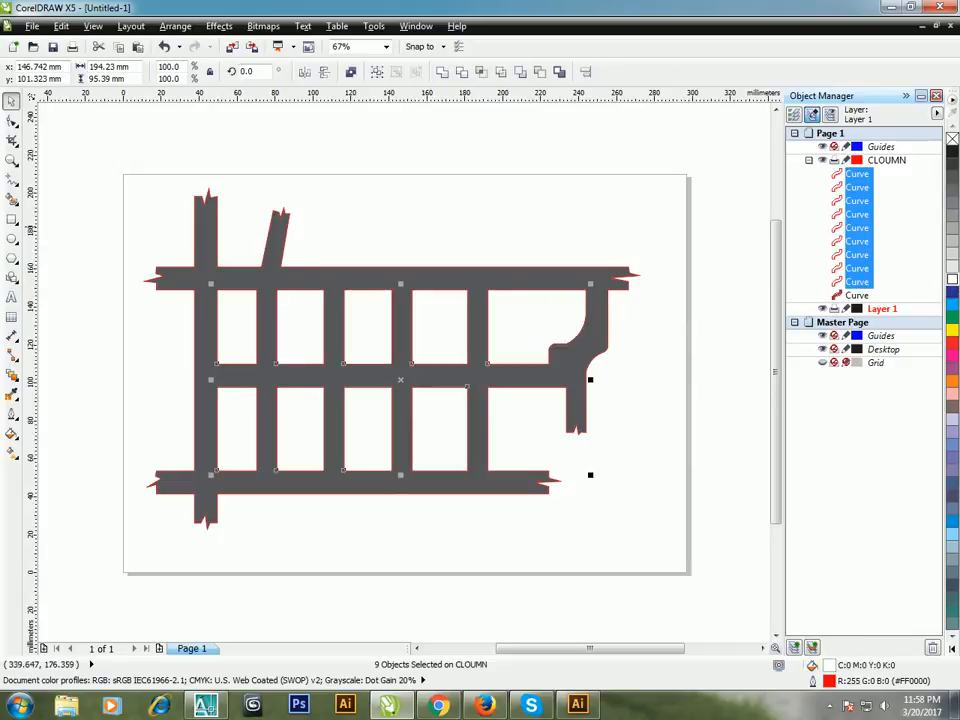
Step: Remove the outline from the nine selected block curves by setting the outline width to None
{"action": "double_click", "coordinate": [829, 682]}
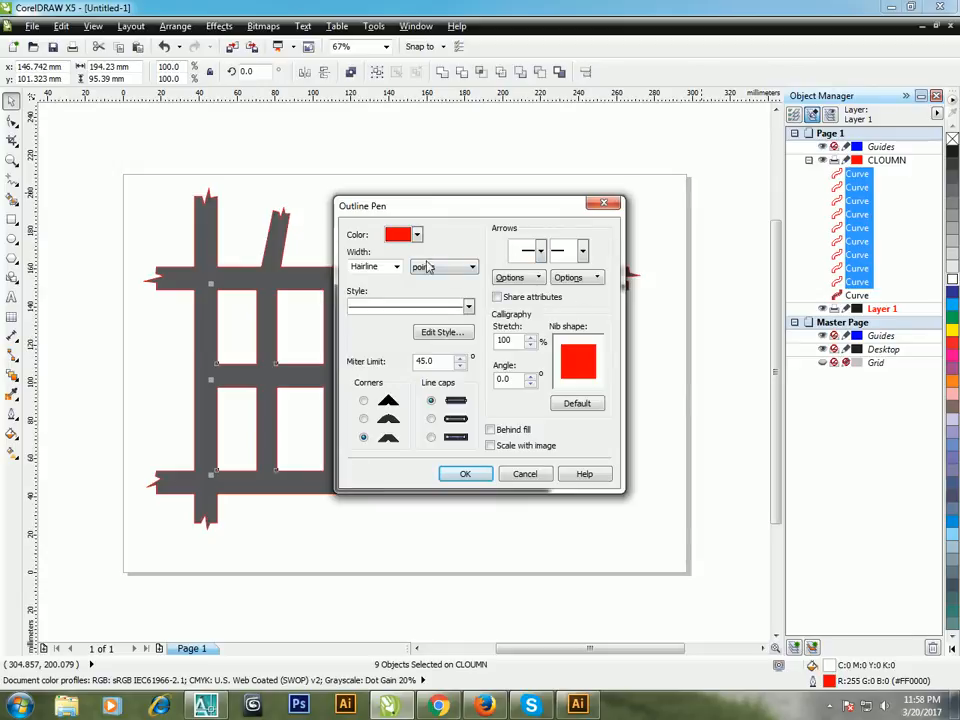
{"action": "left_click", "coordinate": [396, 266]}
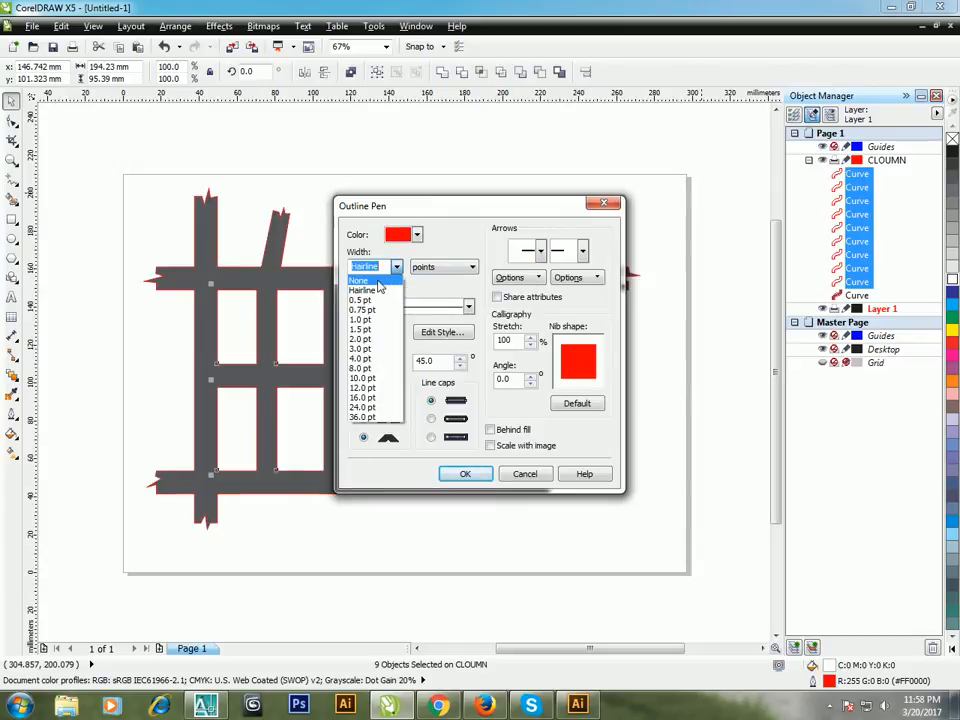
{"action": "left_click", "coordinate": [378, 281]}
{"action": "left_click", "coordinate": [463, 474]}
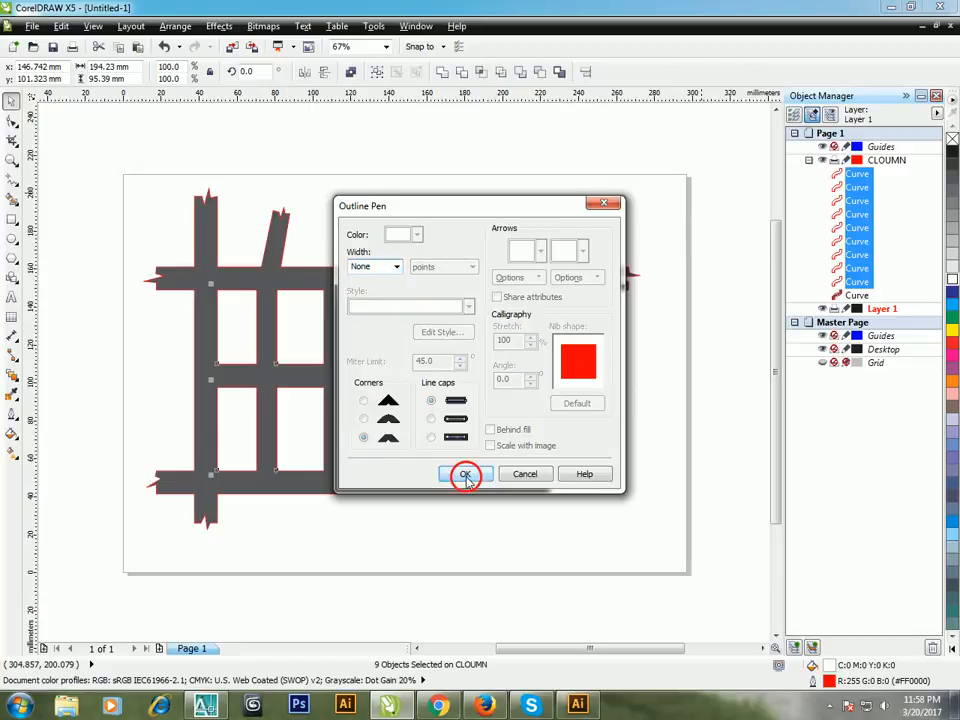
{"action": "left_click", "coordinate": [512, 561]}
Step: Give the road curve a hairline outline in green C:40 M:0 Y:100 K:0 with sharp mitered corners
{"action": "left_click", "coordinate": [534, 495]}
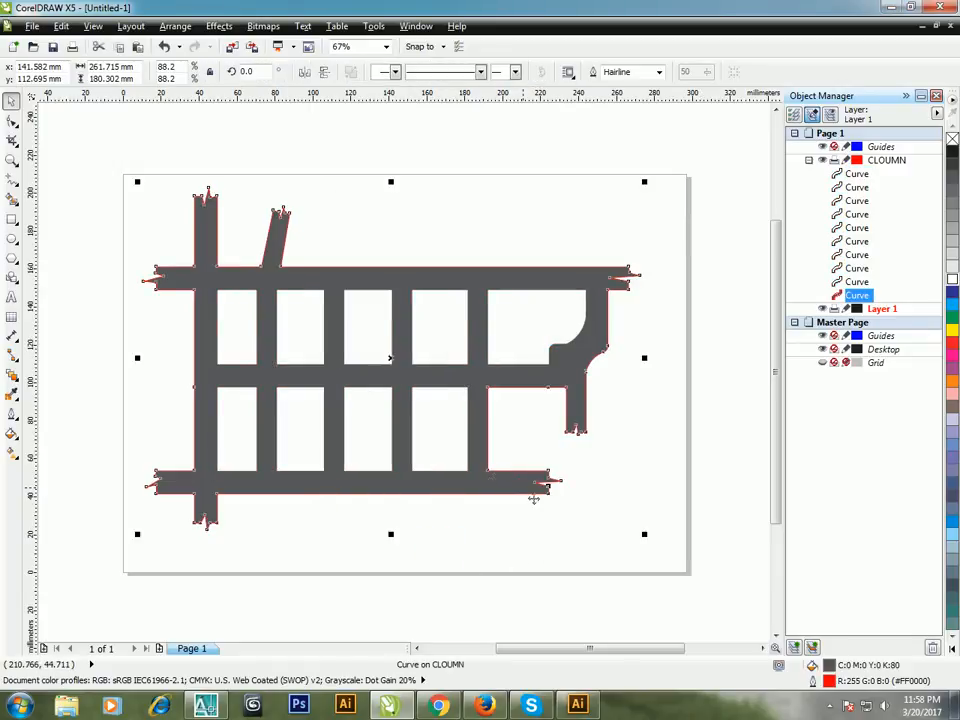
{"action": "scroll", "coordinate": [308, 249], "scroll_direction": "up", "scroll_amount": 2}
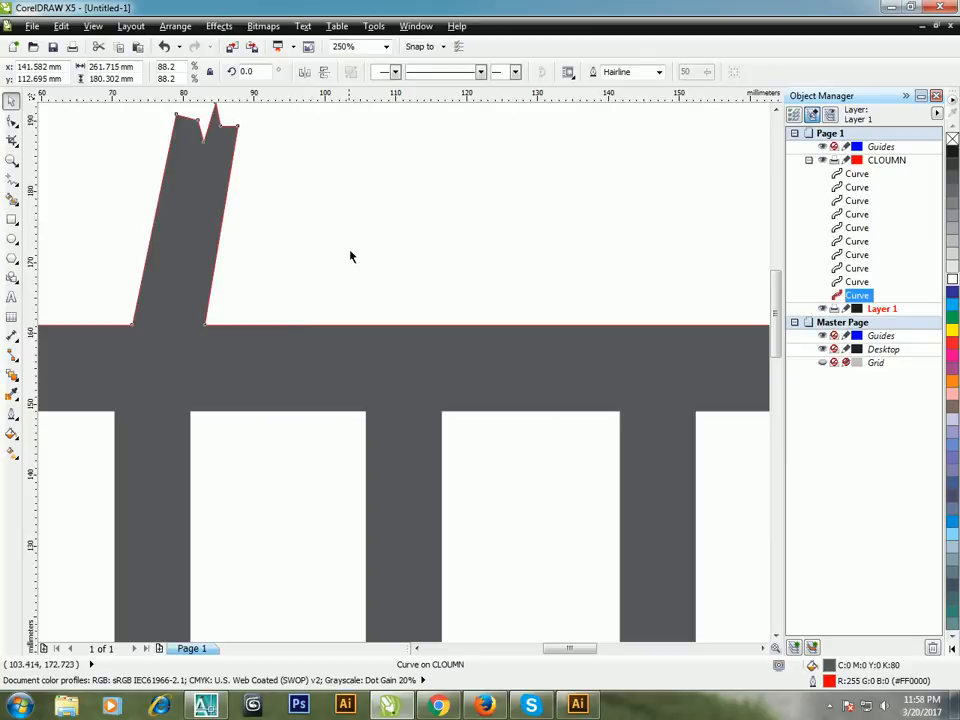
{"action": "scroll", "coordinate": [348, 250], "scroll_direction": "down", "scroll_amount": 2}
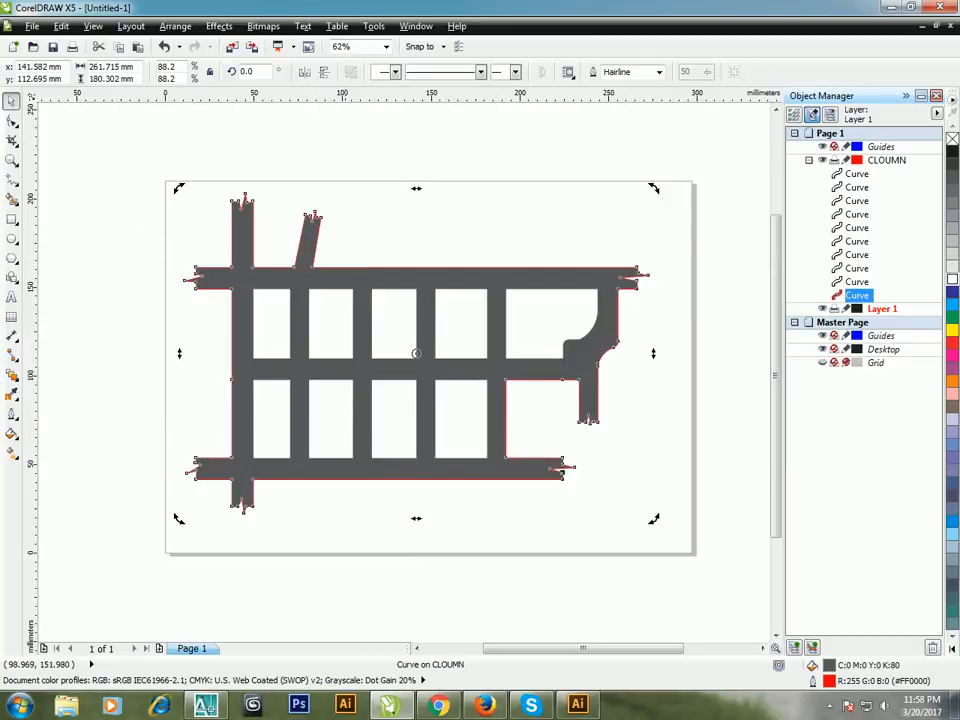
{"action": "double_click", "coordinate": [828, 681]}
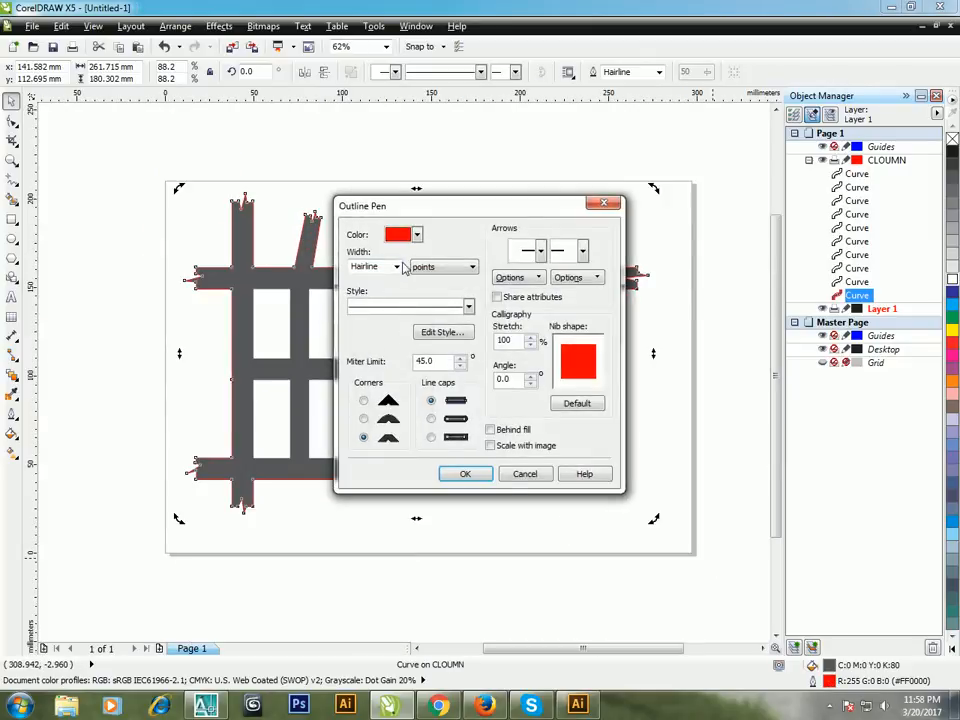
{"action": "left_click", "coordinate": [417, 234]}
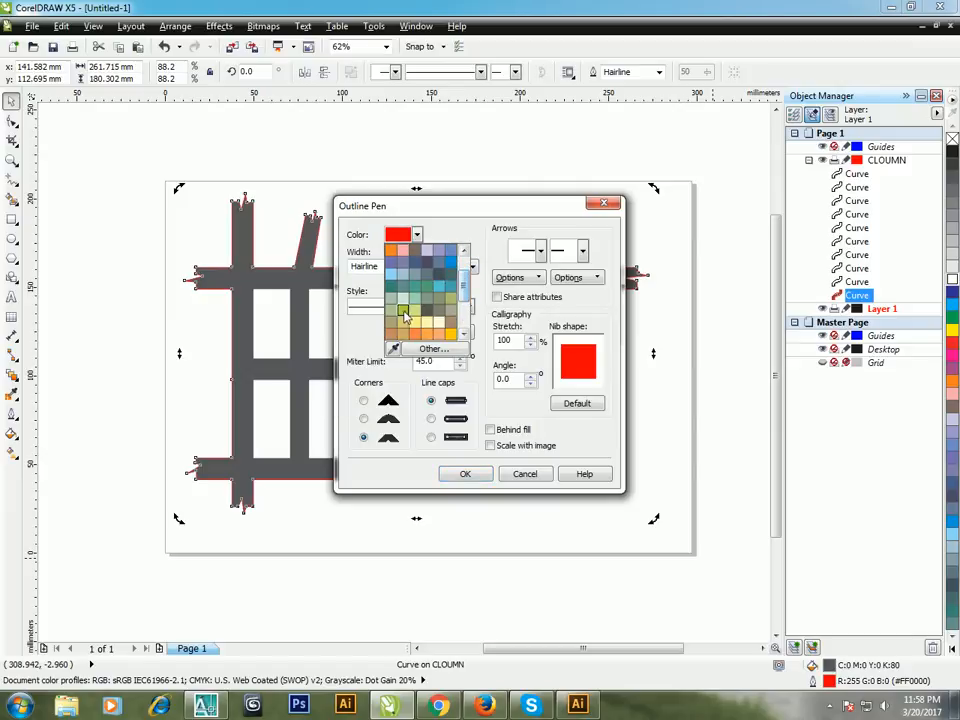
{"action": "left_click", "coordinate": [400, 310]}
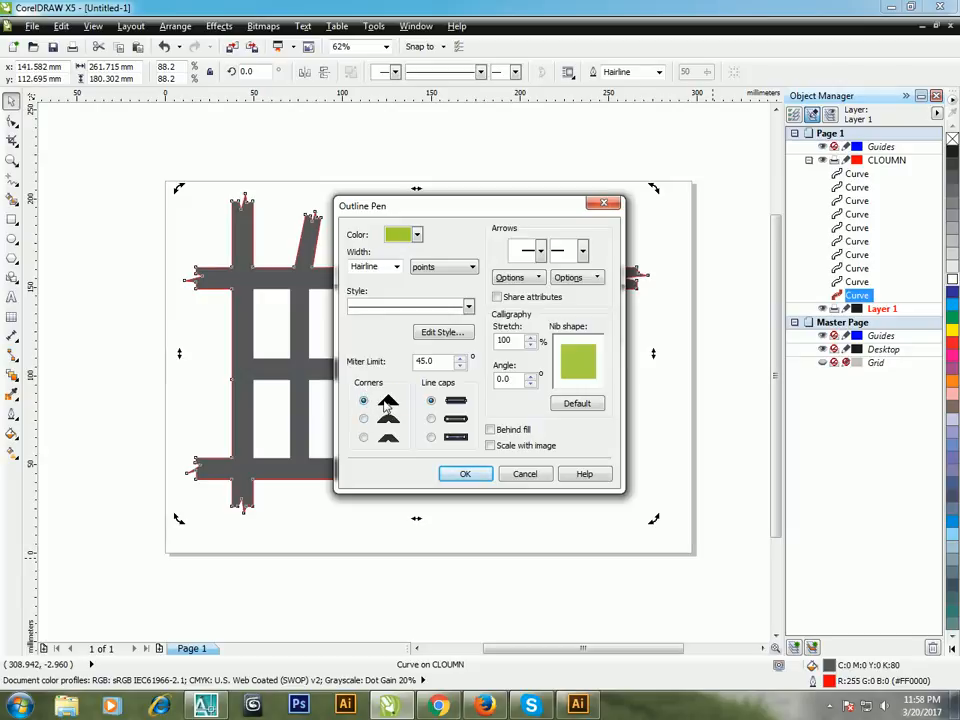
{"action": "left_click", "coordinate": [464, 477]}
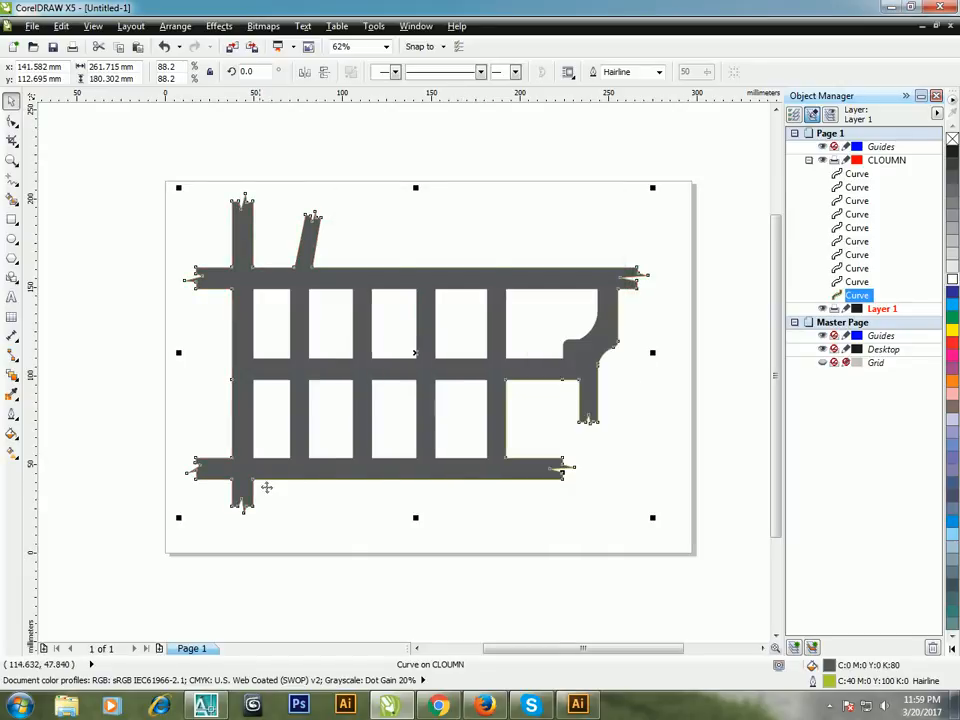
{"action": "scroll", "coordinate": [267, 495], "scroll_direction": "up", "scroll_amount": 6}
{"action": "scroll", "coordinate": [274, 422], "scroll_direction": "down", "scroll_amount": 6}
{"action": "left_click", "coordinate": [311, 495]}
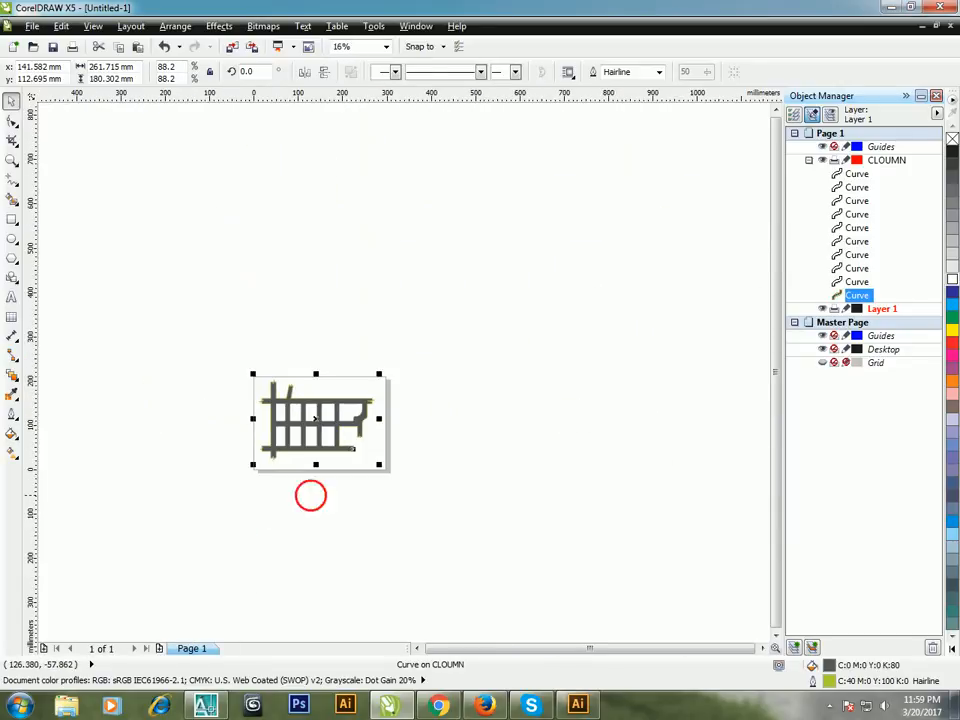
Step: Activate the Artistic Media tool and check its list of preset strokes
{"action": "scroll", "coordinate": [292, 453], "scroll_direction": "up", "scroll_amount": 2}
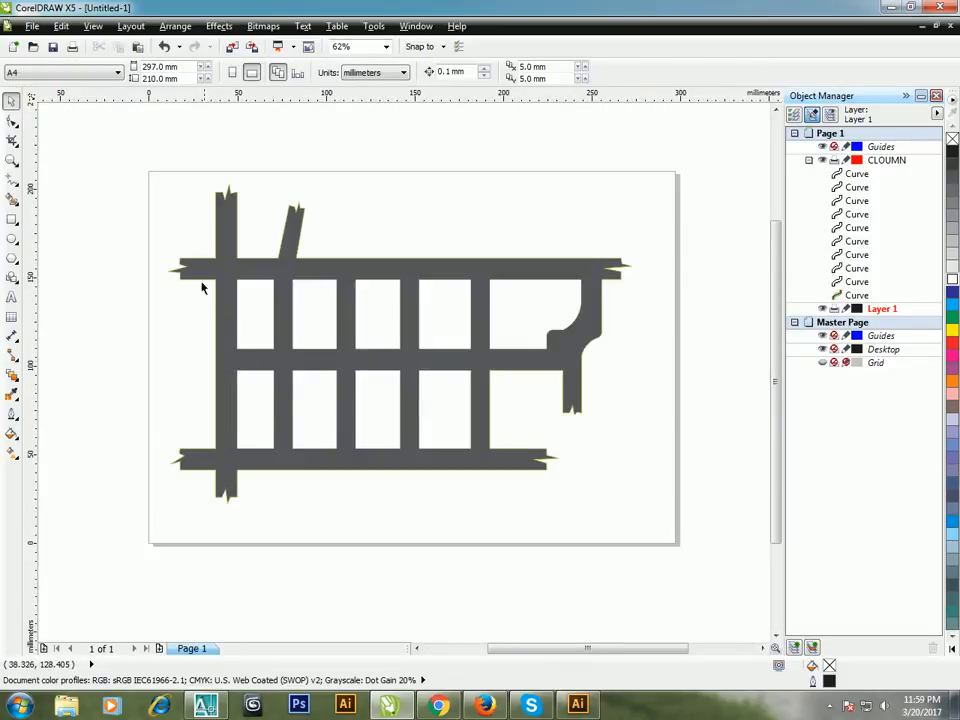
{"action": "key", "text": "z"}
{"action": "mouse_move", "coordinate": [121, 149]}
{"action": "left_mouse_down"}
{"action": "mouse_move", "coordinate": [707, 566]}
{"action": "mouse_move", "coordinate": [690, 551]}
{"action": "left_mouse_up"}
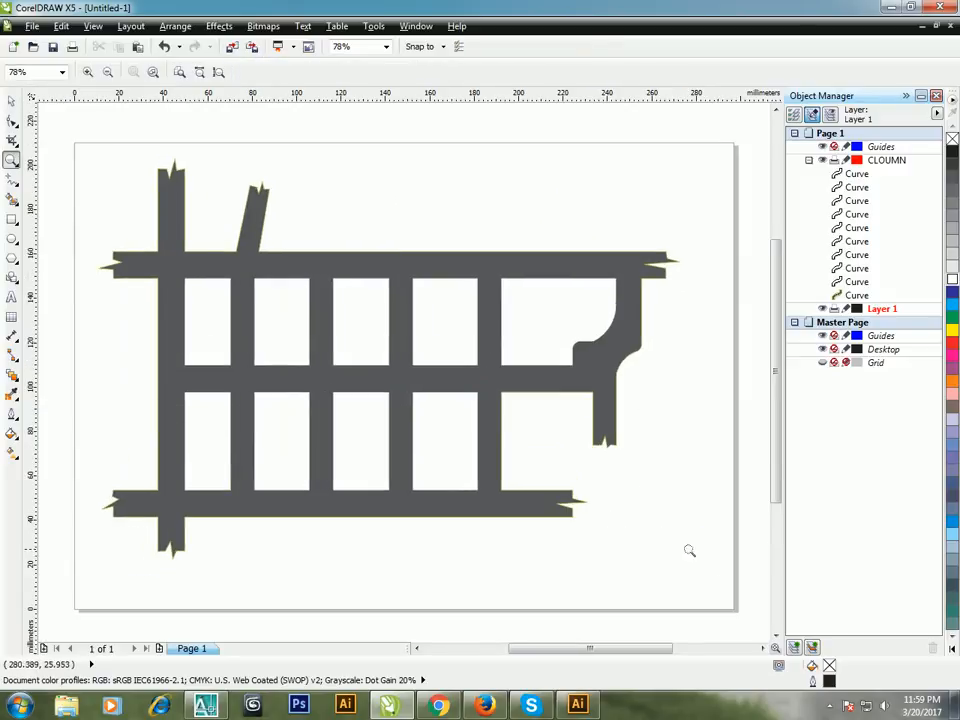
{"action": "left_click", "coordinate": [12, 103]}
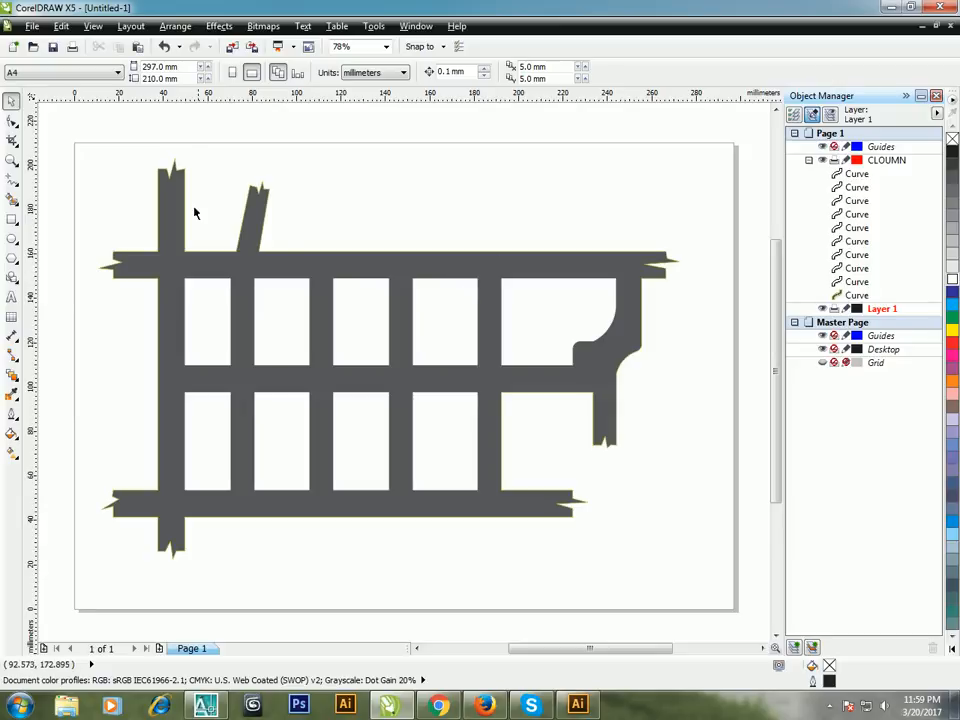
{"action": "left_click", "coordinate": [12, 122]}
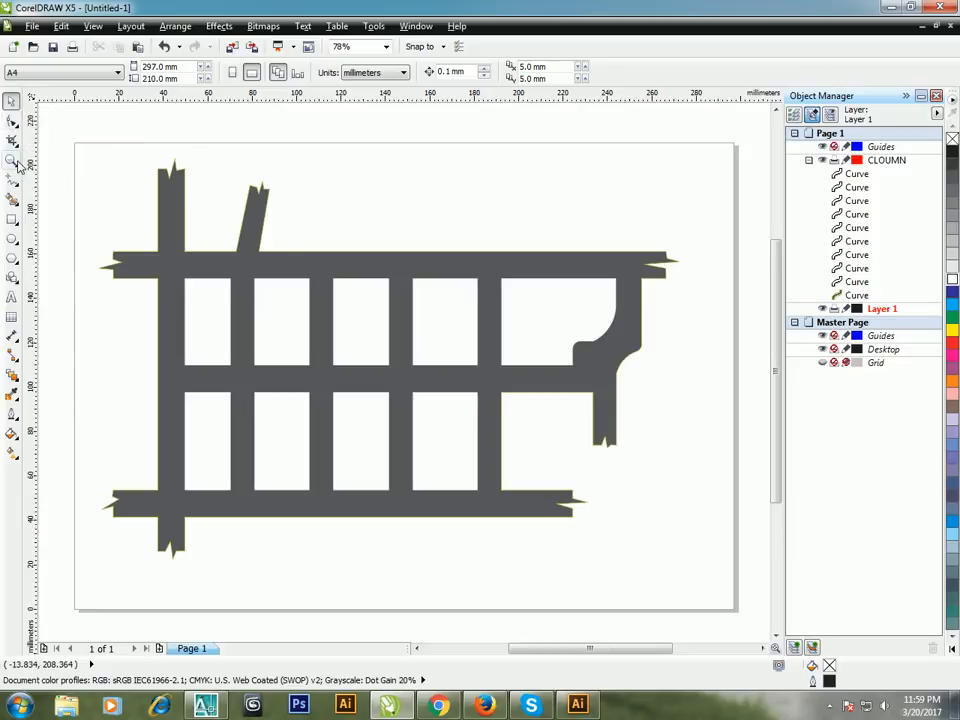
{"action": "left_click", "coordinate": [11, 160]}
{"action": "left_click", "coordinate": [16, 185]}
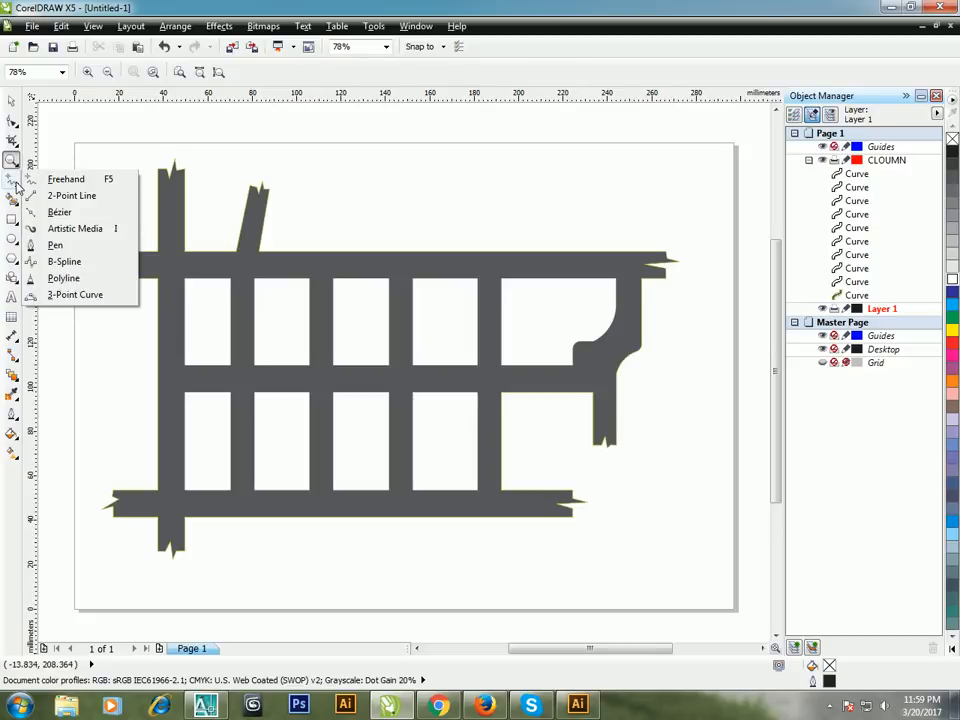
{"action": "left_click", "coordinate": [92, 232]}
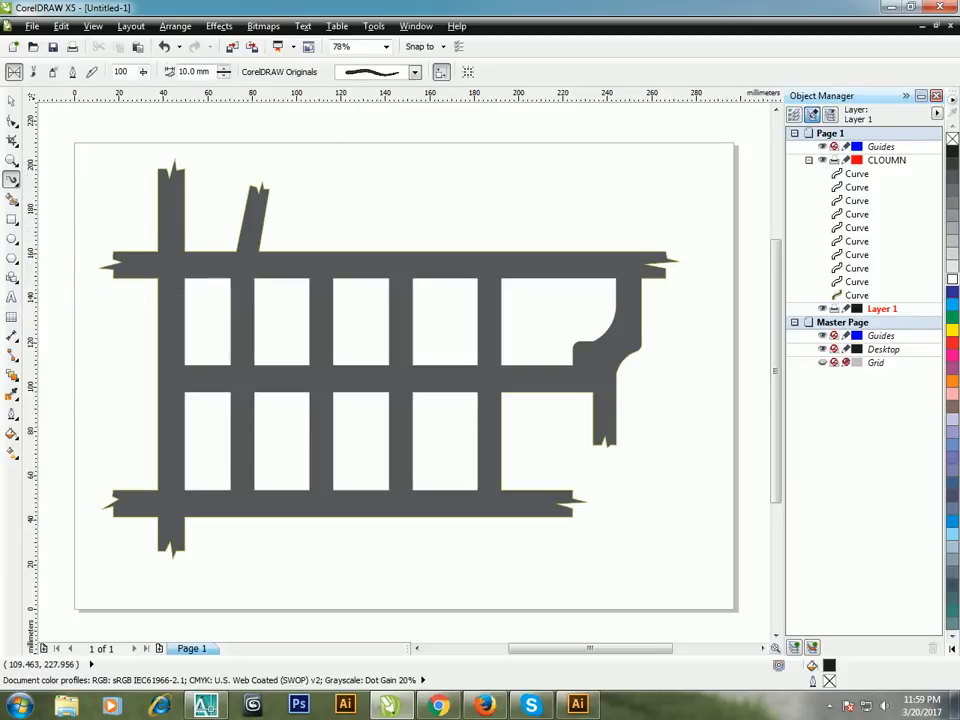
{"action": "left_click", "coordinate": [415, 73]}
{"action": "left_click", "coordinate": [415, 73]}
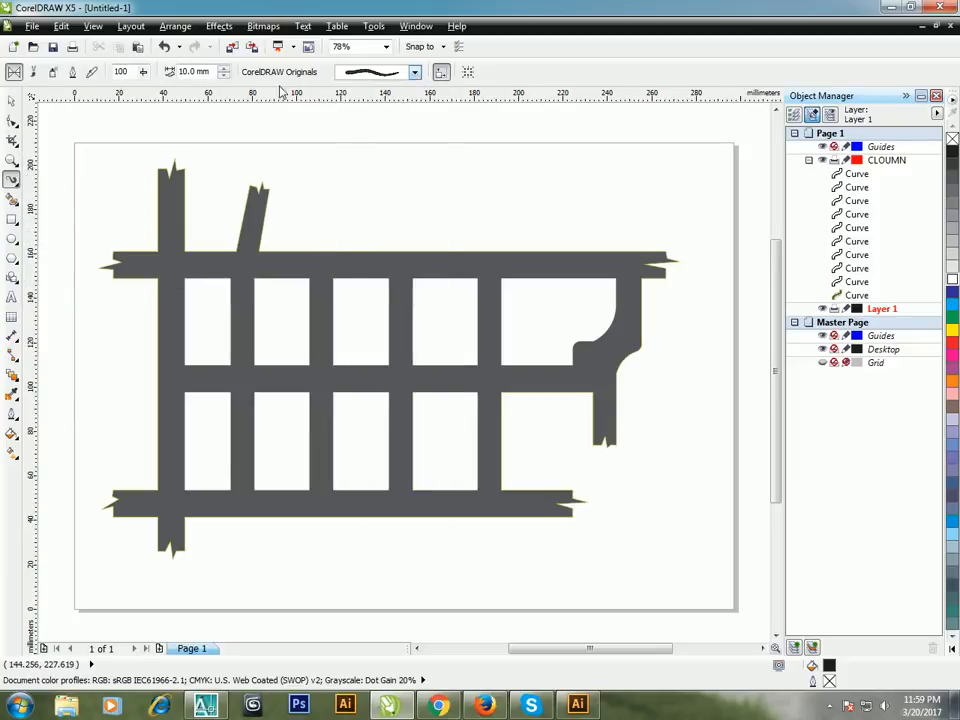
Step: Look through the Sprayer, Brush, Calligraphic, Pressure and Preset modes of the Artistic Media tool
{"action": "left_click", "coordinate": [50, 73]}
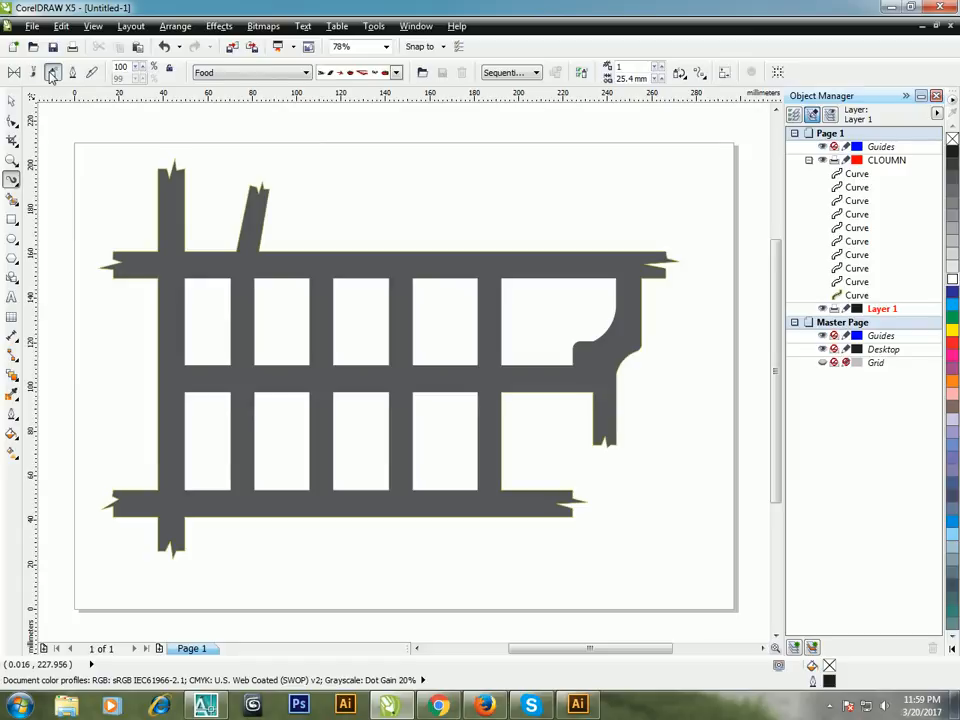
{"action": "left_click", "coordinate": [35, 73]}
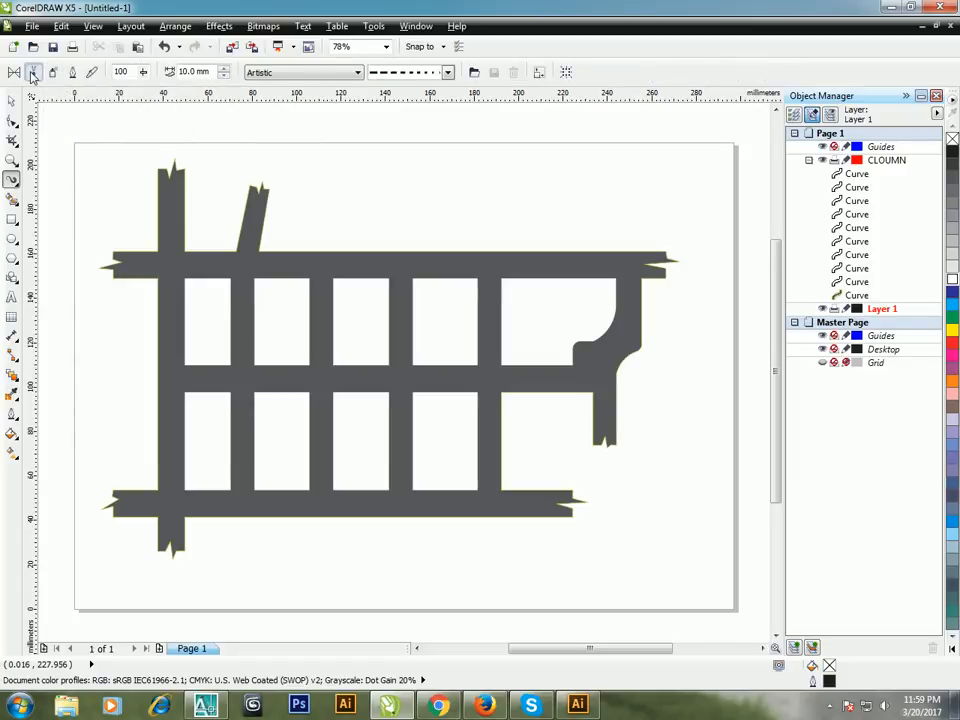
{"action": "left_click", "coordinate": [72, 73]}
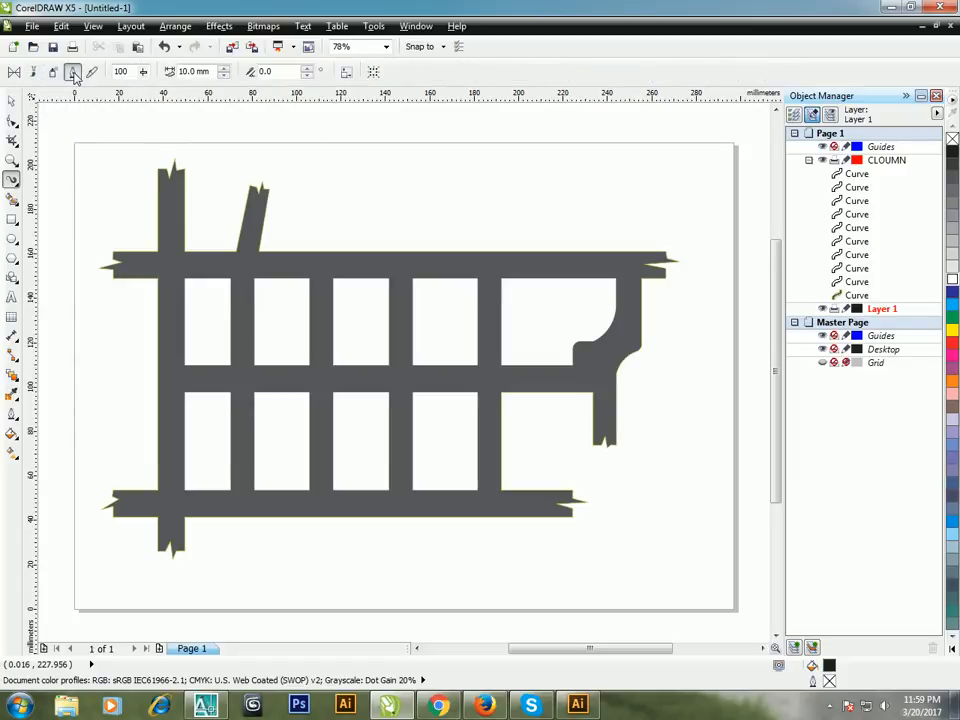
{"action": "left_click", "coordinate": [52, 73]}
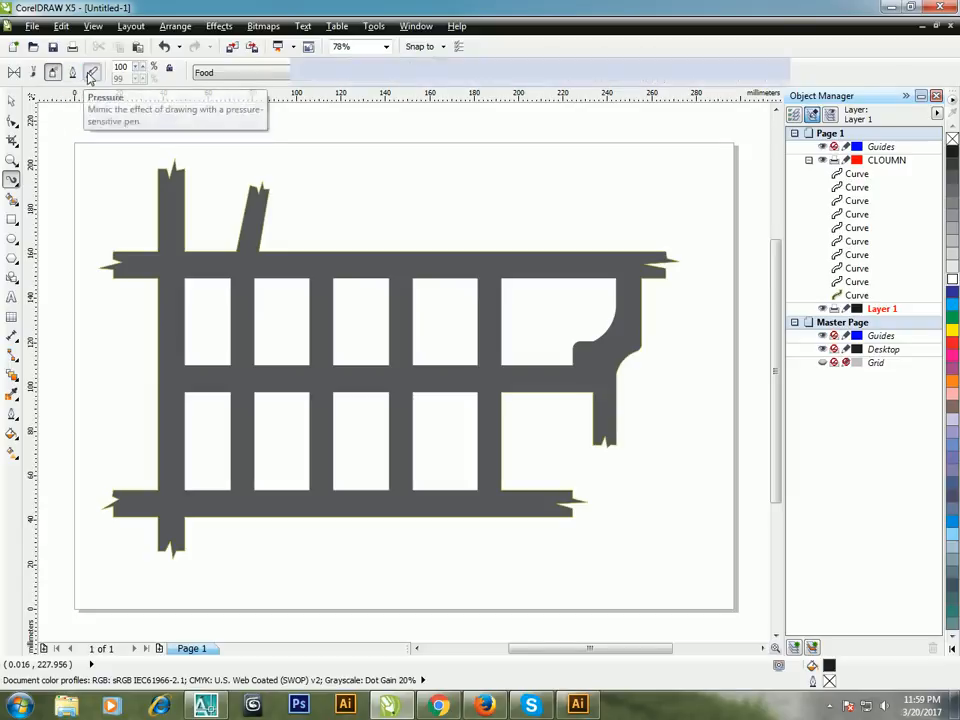
{"action": "left_click", "coordinate": [91, 73]}
{"action": "left_click", "coordinate": [18, 73]}
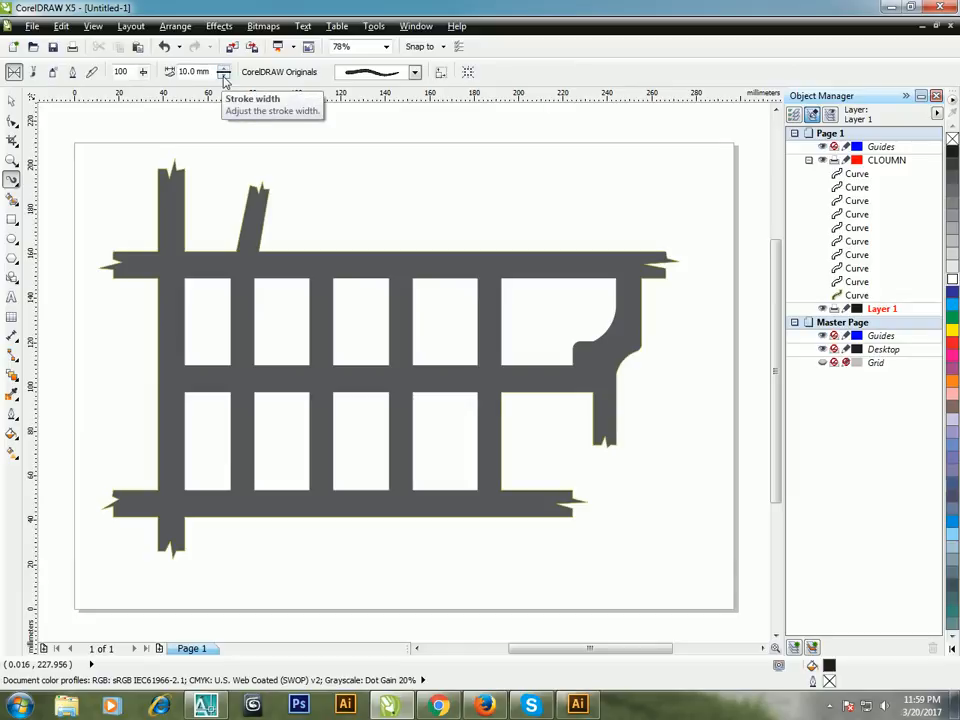
{"action": "left_click", "coordinate": [74, 73]}
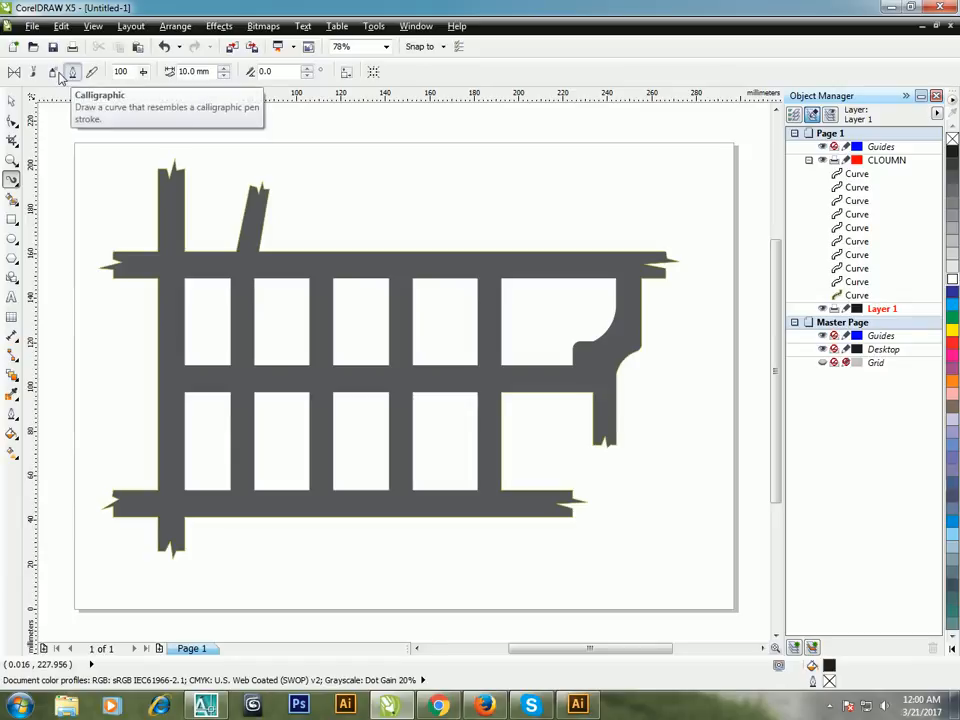
Step: Switch Artistic Media to Sprayer mode and go through the Plants, Objects and Misc categories, examining the Misc spray patterns
{"action": "left_click", "coordinate": [53, 73]}
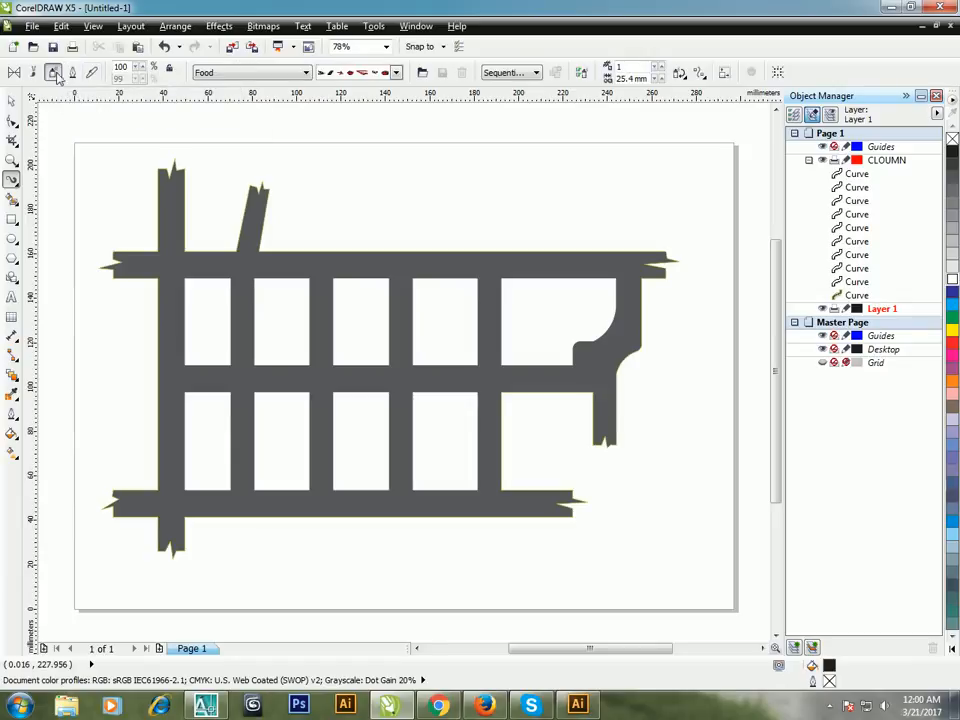
{"action": "left_click", "coordinate": [290, 72]}
{"action": "left_click", "coordinate": [272, 140]}
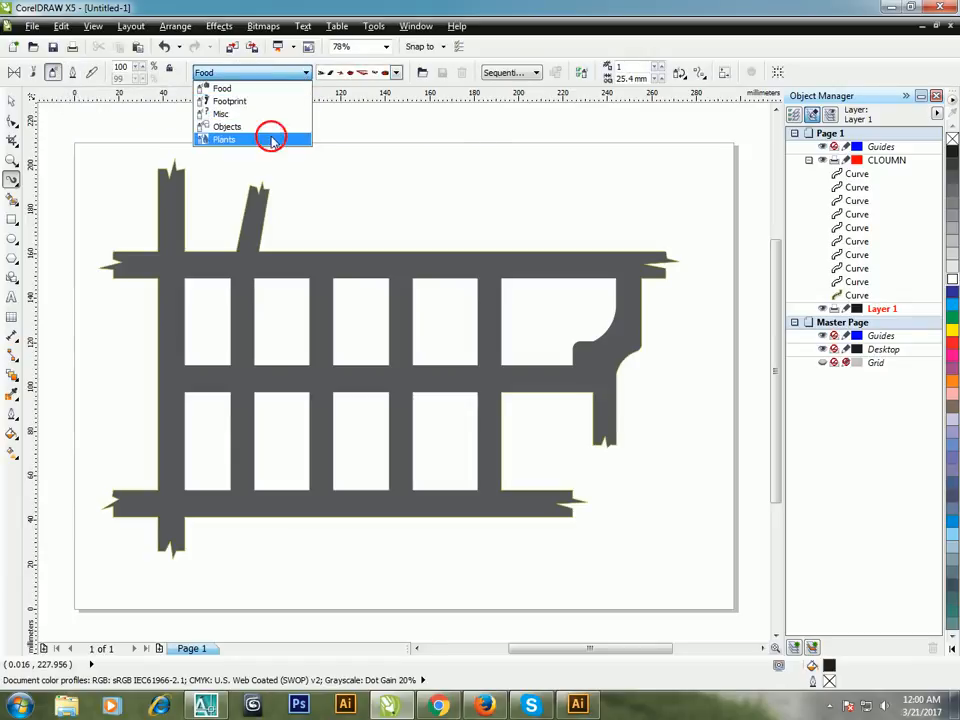
{"action": "left_click", "coordinate": [289, 71]}
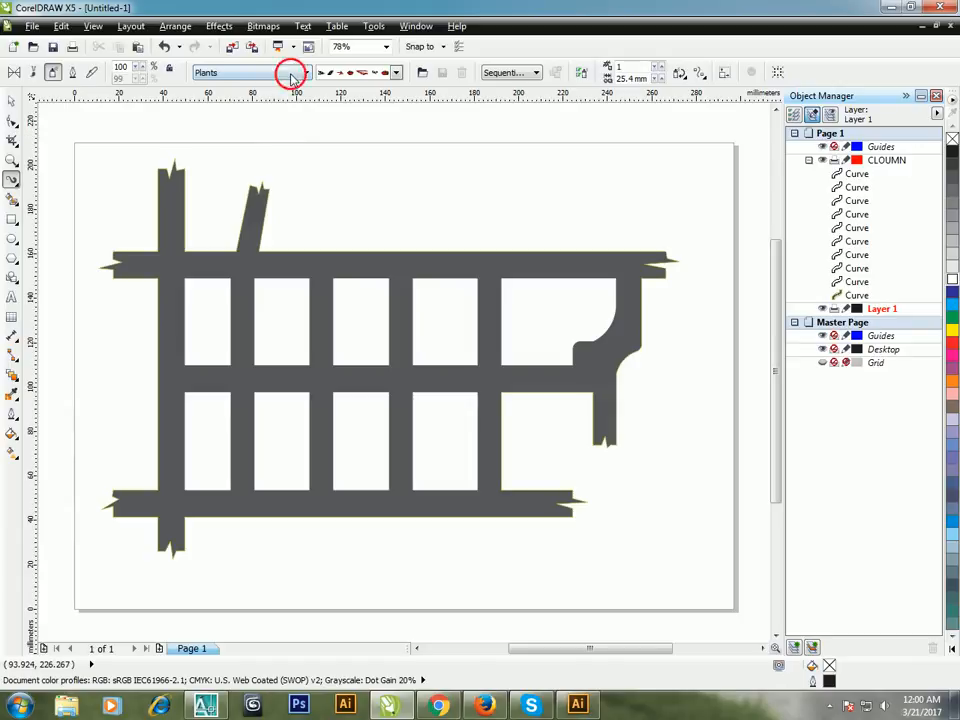
{"action": "left_click", "coordinate": [264, 127]}
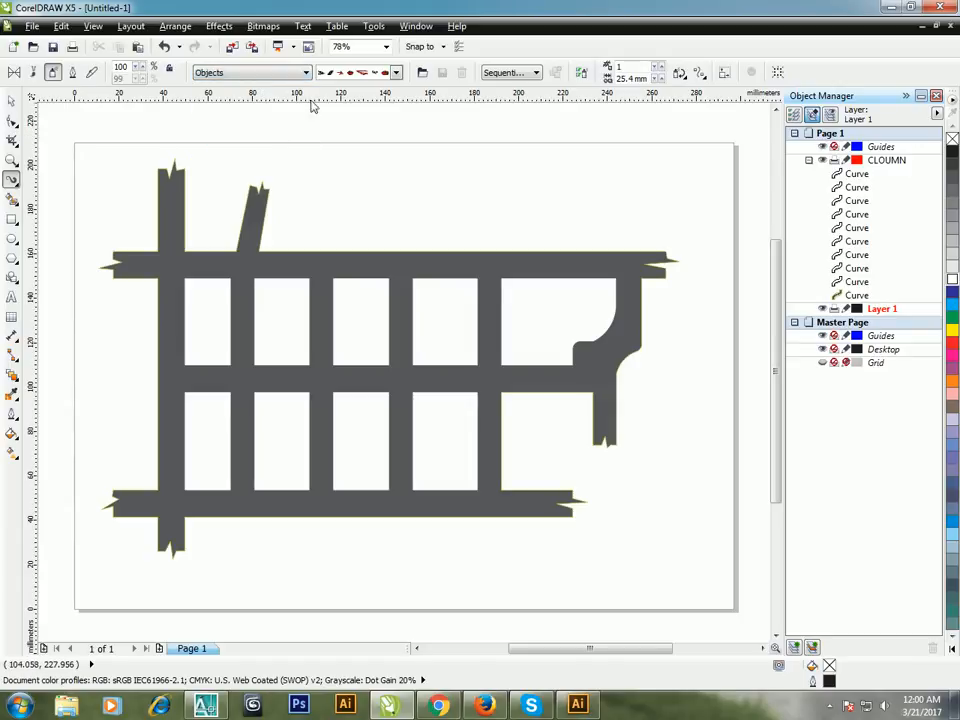
{"action": "left_click", "coordinate": [297, 79]}
{"action": "left_click", "coordinate": [264, 114]}
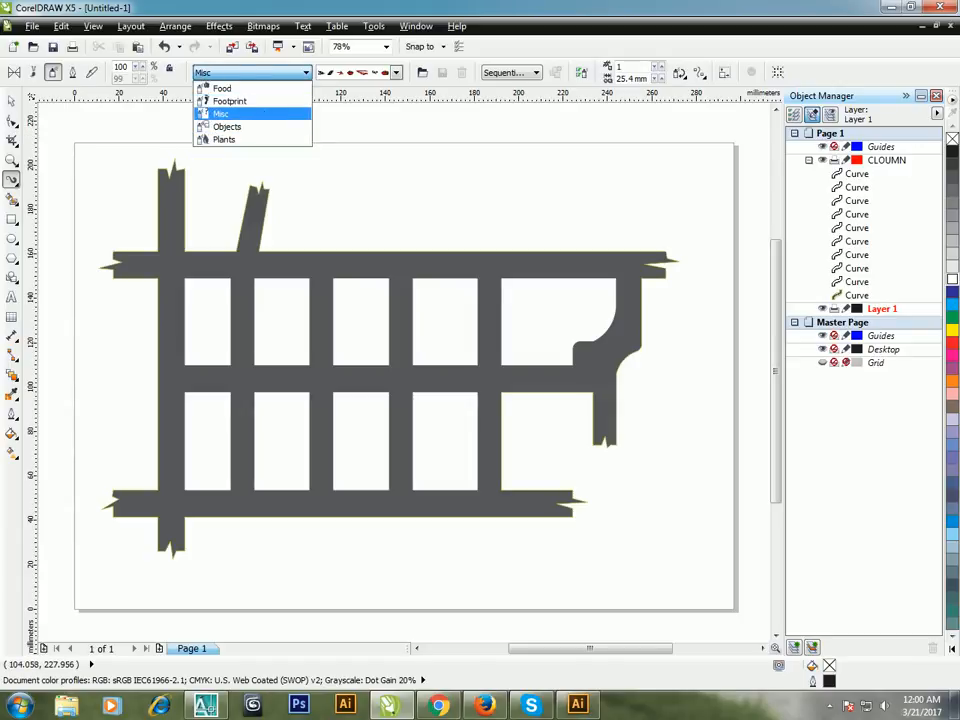
{"action": "left_click", "coordinate": [396, 73]}
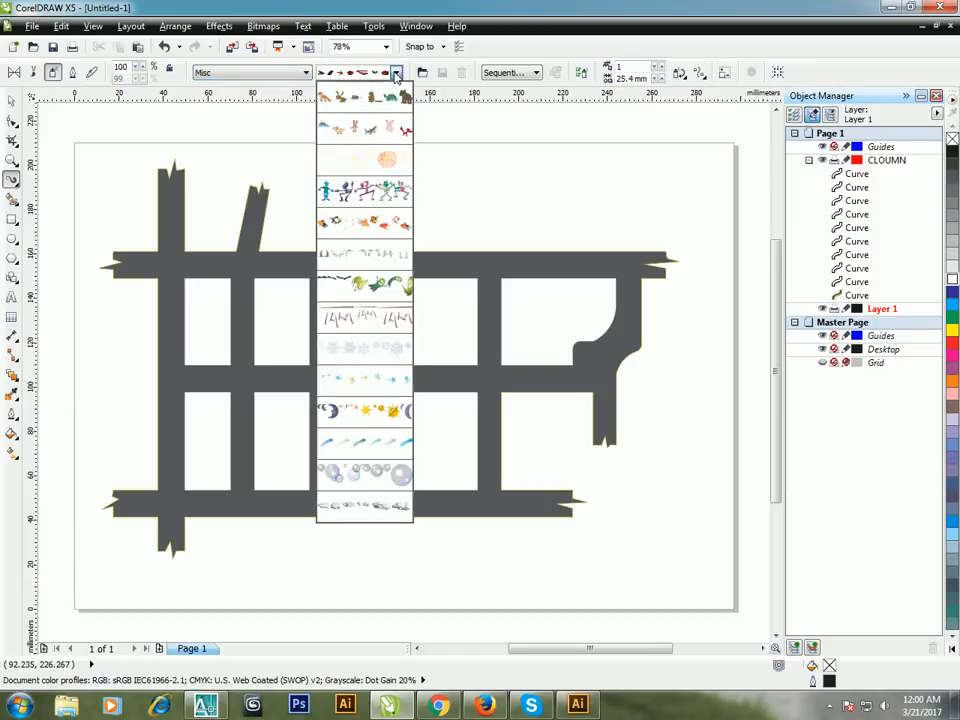
Step: Examine the spray patterns available in the Footprint and Food categories
{"action": "left_click", "coordinate": [290, 80]}
{"action": "left_click", "coordinate": [286, 79]}
{"action": "left_click", "coordinate": [272, 101]}
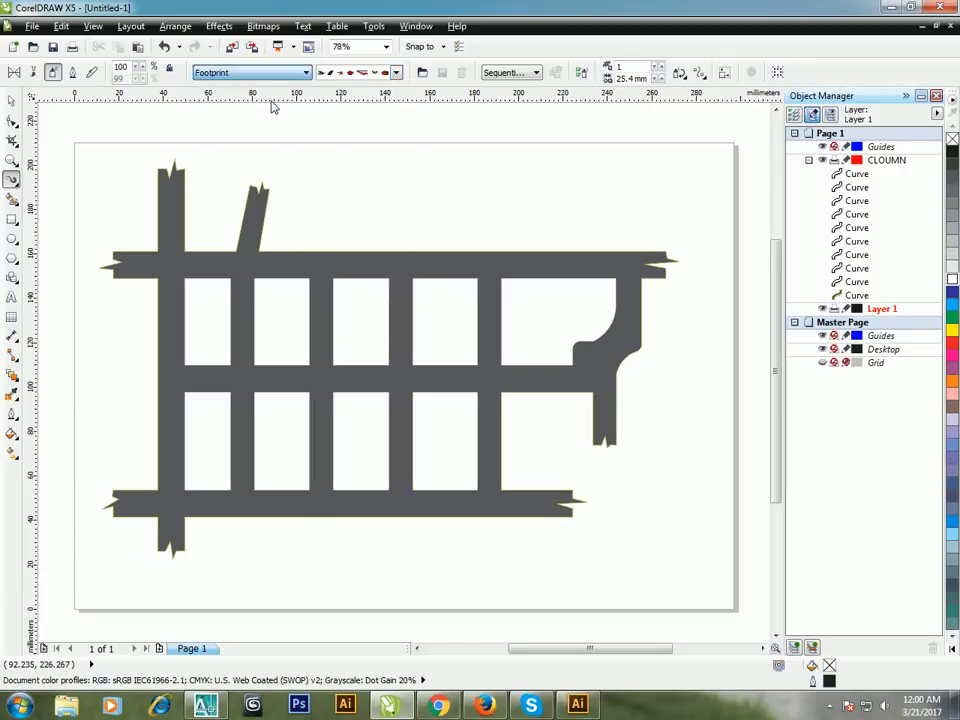
{"action": "left_click", "coordinate": [396, 73]}
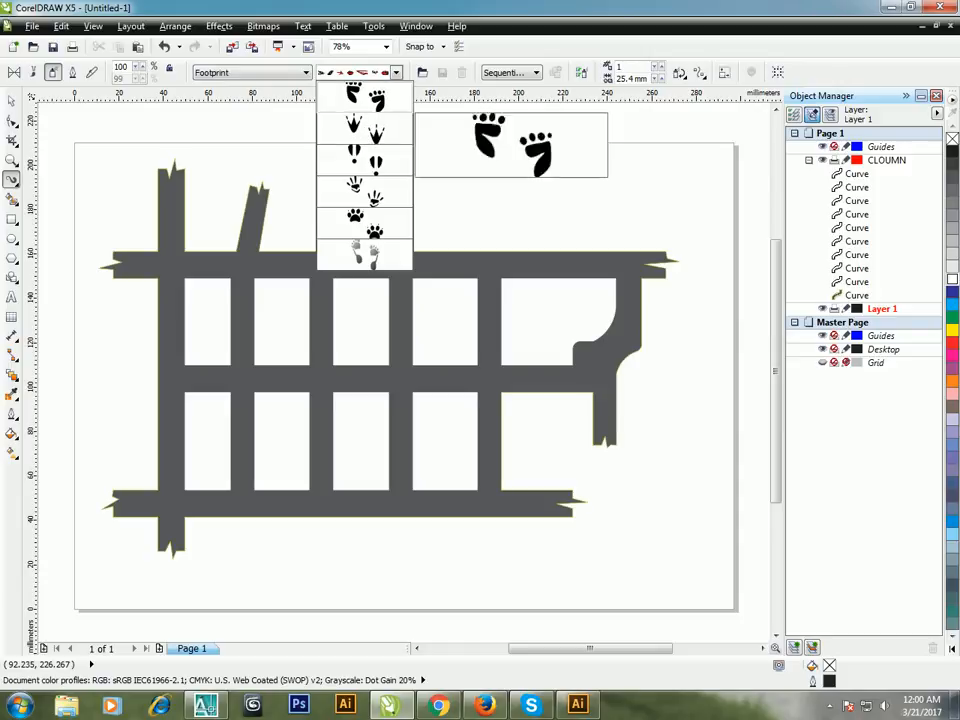
{"action": "left_click", "coordinate": [302, 75]}
{"action": "left_click", "coordinate": [302, 75]}
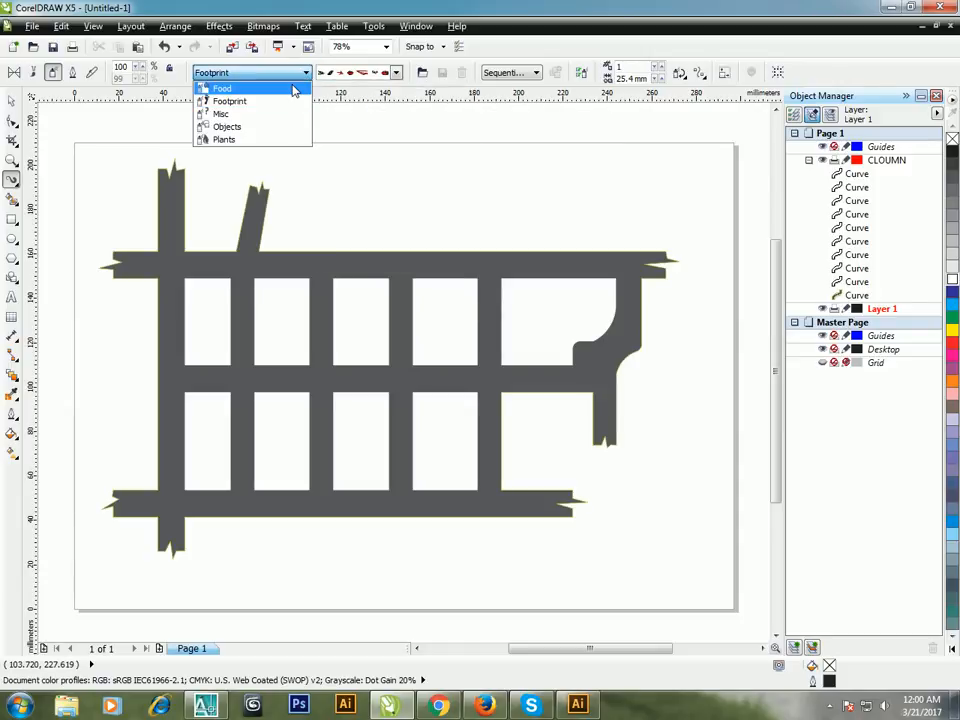
{"action": "left_click", "coordinate": [294, 90]}
{"action": "left_click", "coordinate": [396, 73]}
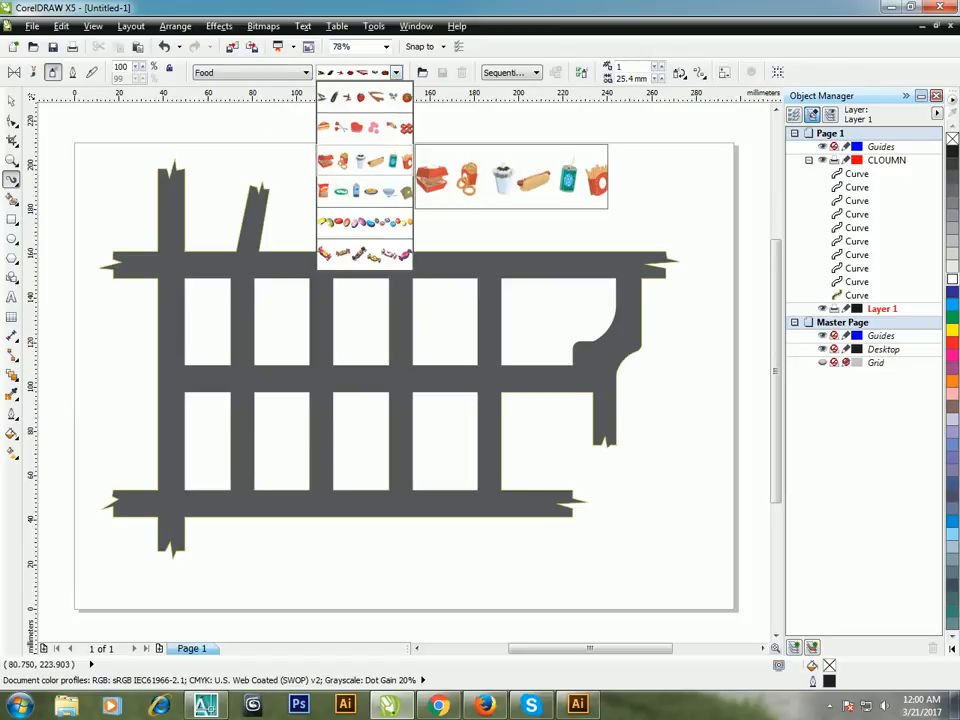
Step: Go back through the Misc, Objects and Plants categories and examine the spray patterns each one offers
{"action": "left_click", "coordinate": [294, 72]}
{"action": "left_click", "coordinate": [294, 72]}
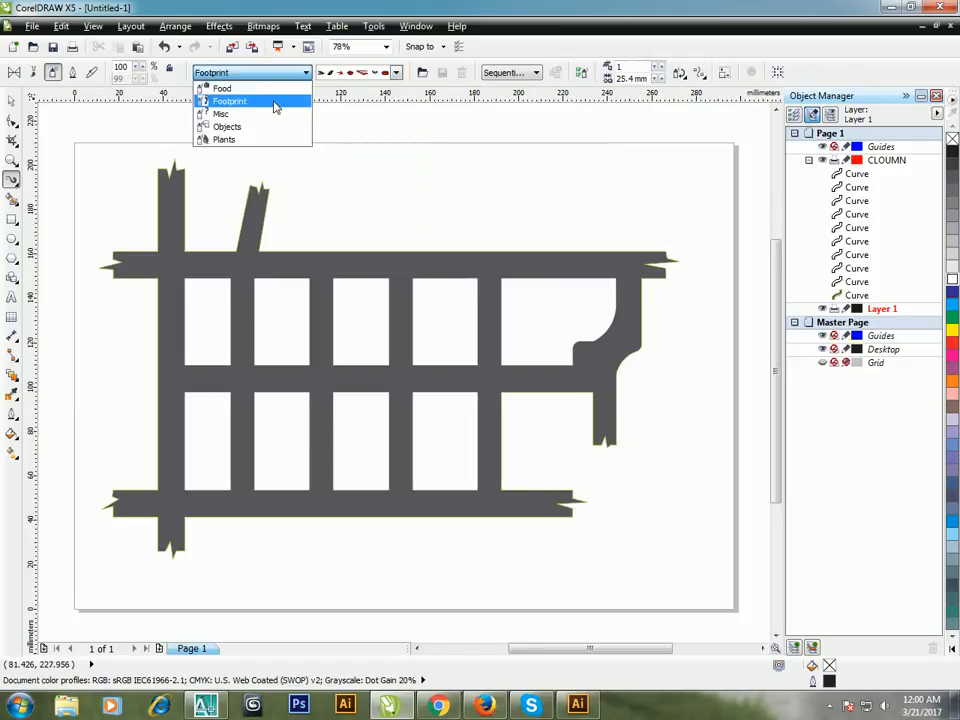
{"action": "left_click", "coordinate": [275, 104]}
{"action": "left_click", "coordinate": [270, 77]}
{"action": "left_click", "coordinate": [269, 115]}
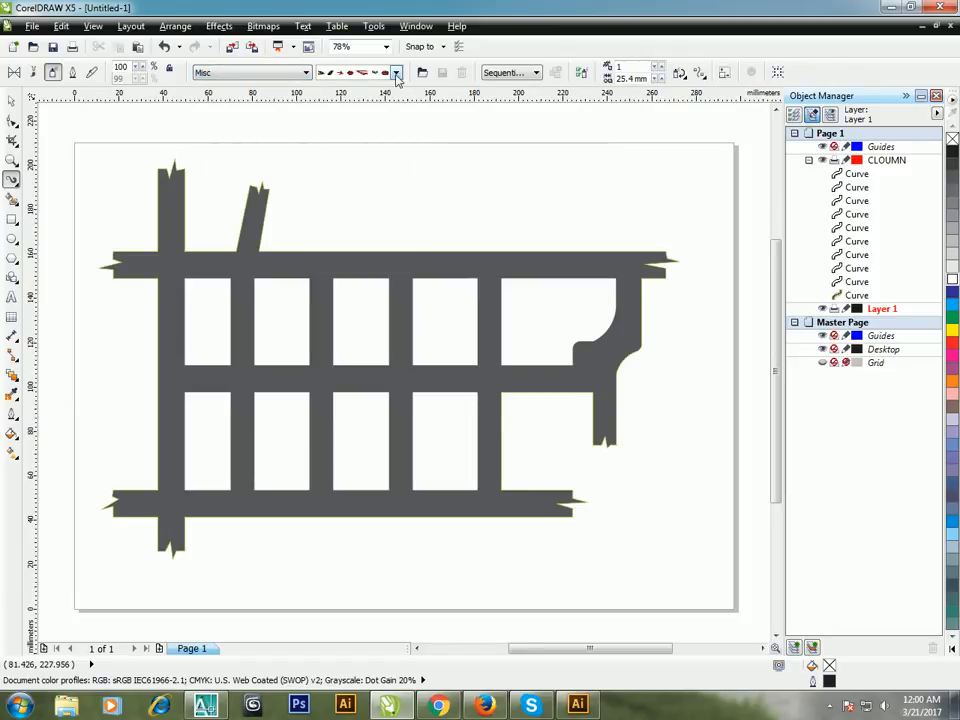
{"action": "left_click", "coordinate": [396, 74]}
{"action": "left_click", "coordinate": [265, 75]}
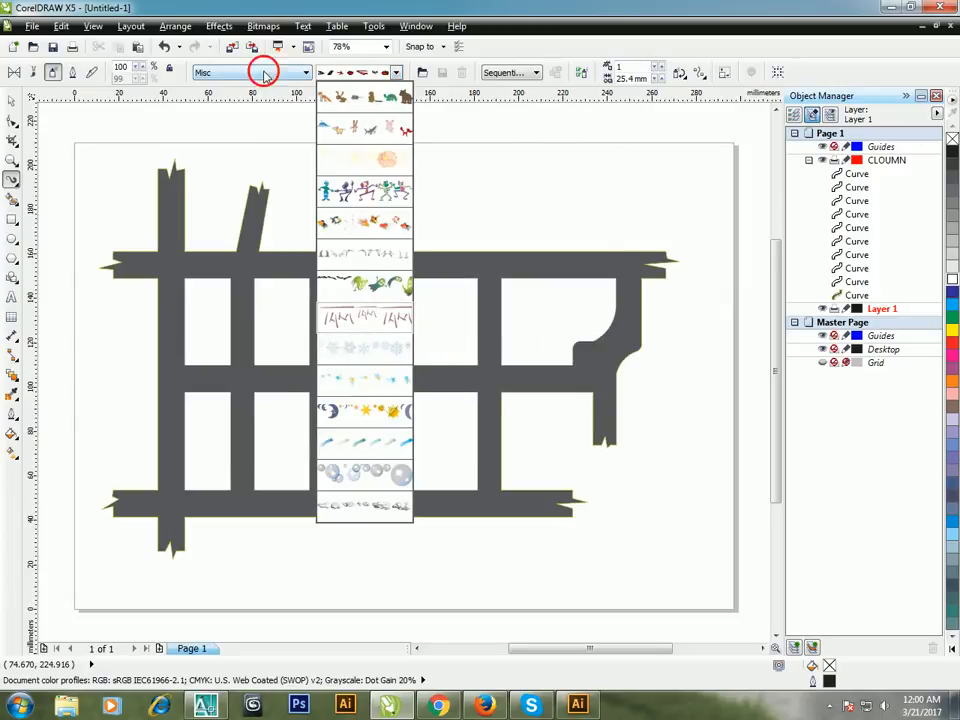
{"action": "left_click", "coordinate": [265, 75]}
{"action": "left_click", "coordinate": [250, 128]}
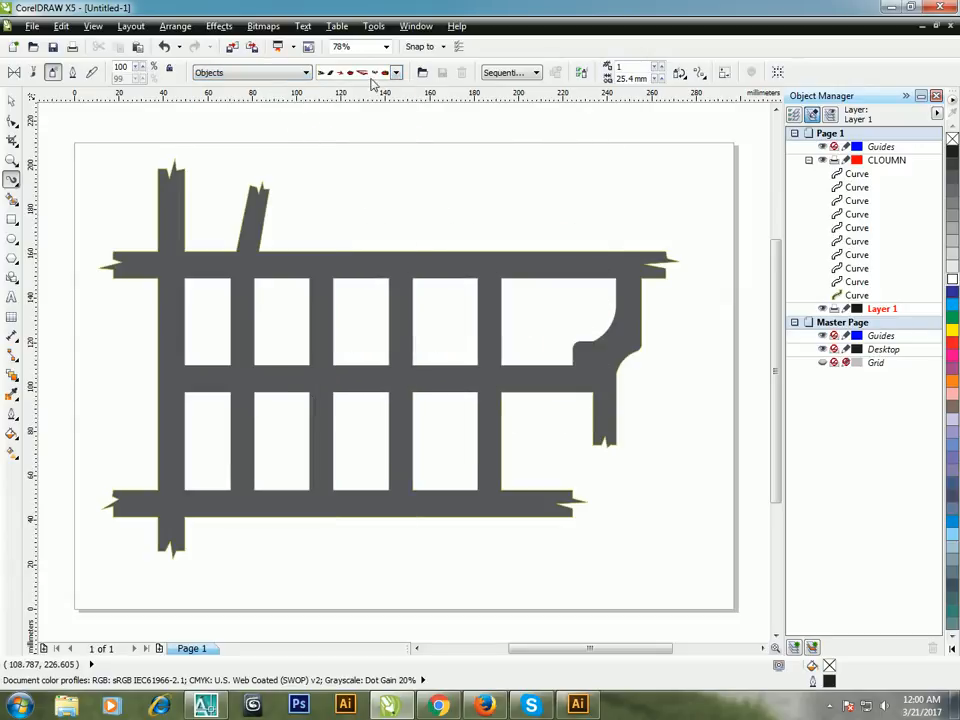
{"action": "left_click", "coordinate": [371, 79]}
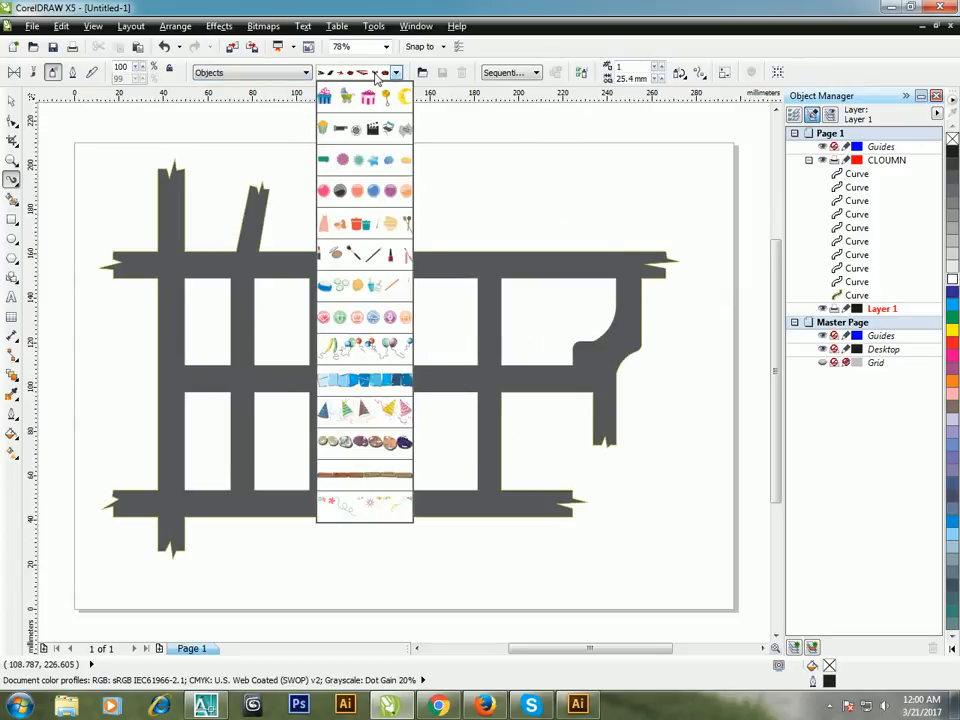
{"action": "left_click", "coordinate": [283, 76]}
{"action": "left_click", "coordinate": [250, 73]}
{"action": "left_click", "coordinate": [272, 137]}
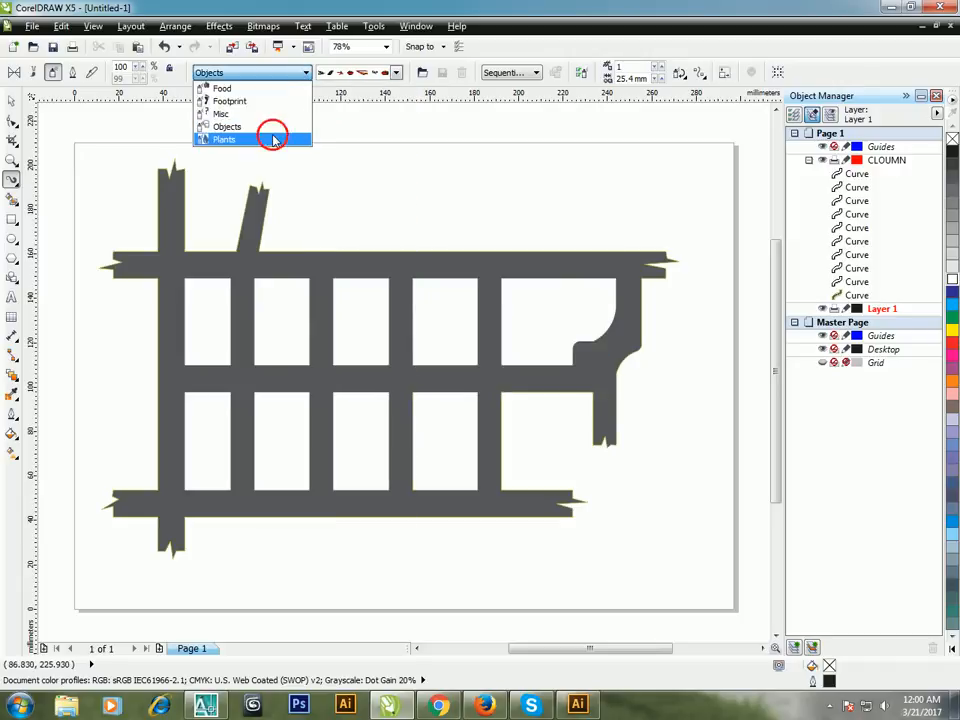
{"action": "left_click", "coordinate": [385, 78]}
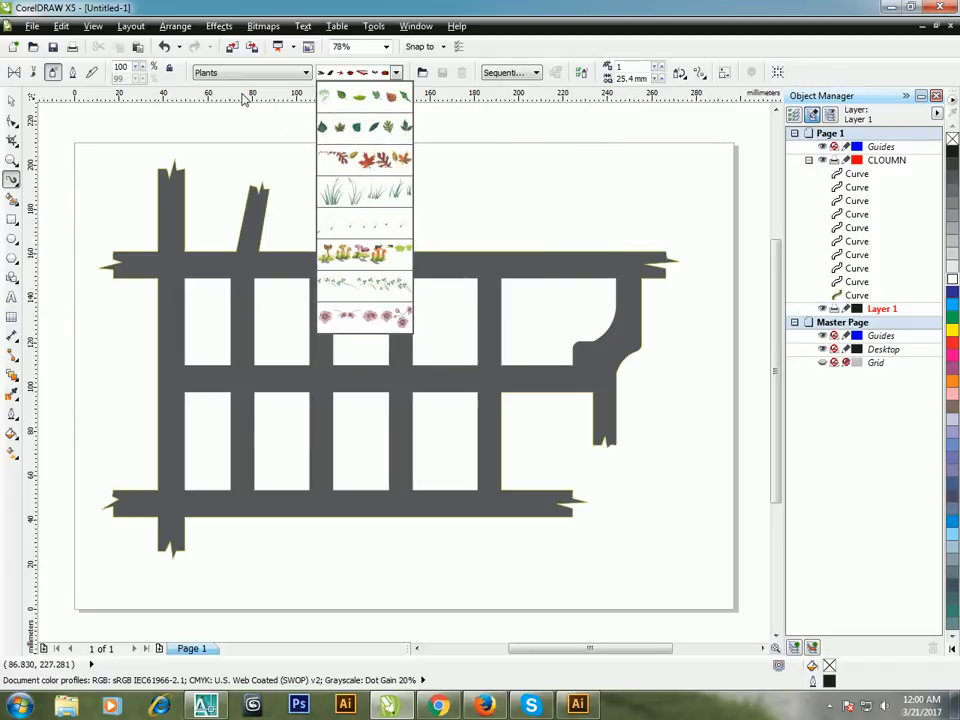
{"action": "left_click", "coordinate": [300, 173]}
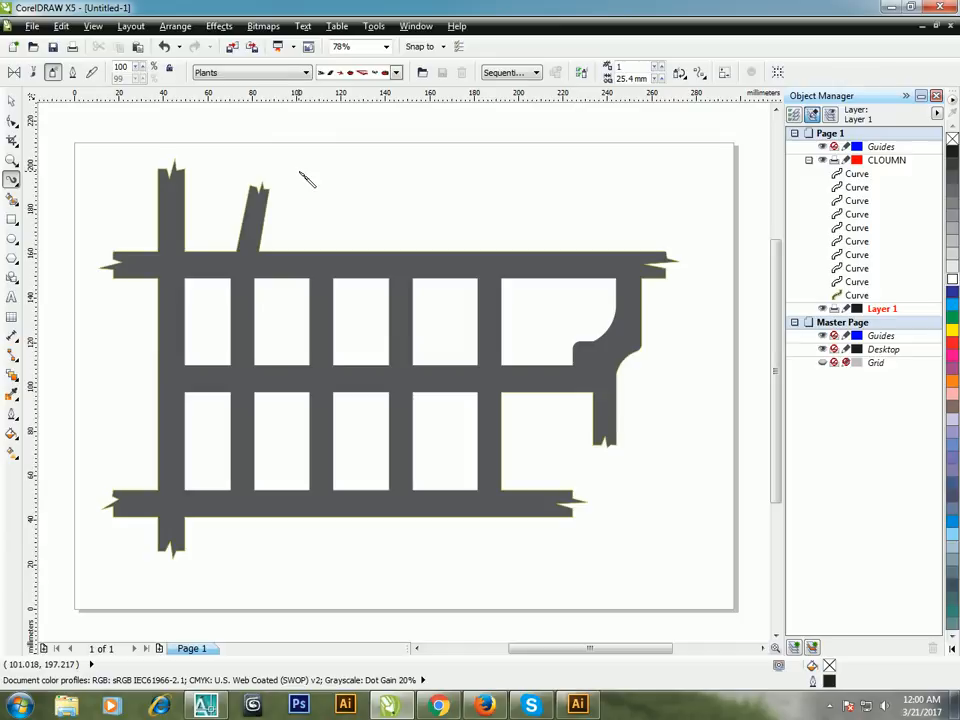
Step: Switch Artistic Media to Brush mode and choose the dark, rough dry-brush stroke from the Calligraphy category
{"action": "left_click", "coordinate": [35, 73]}
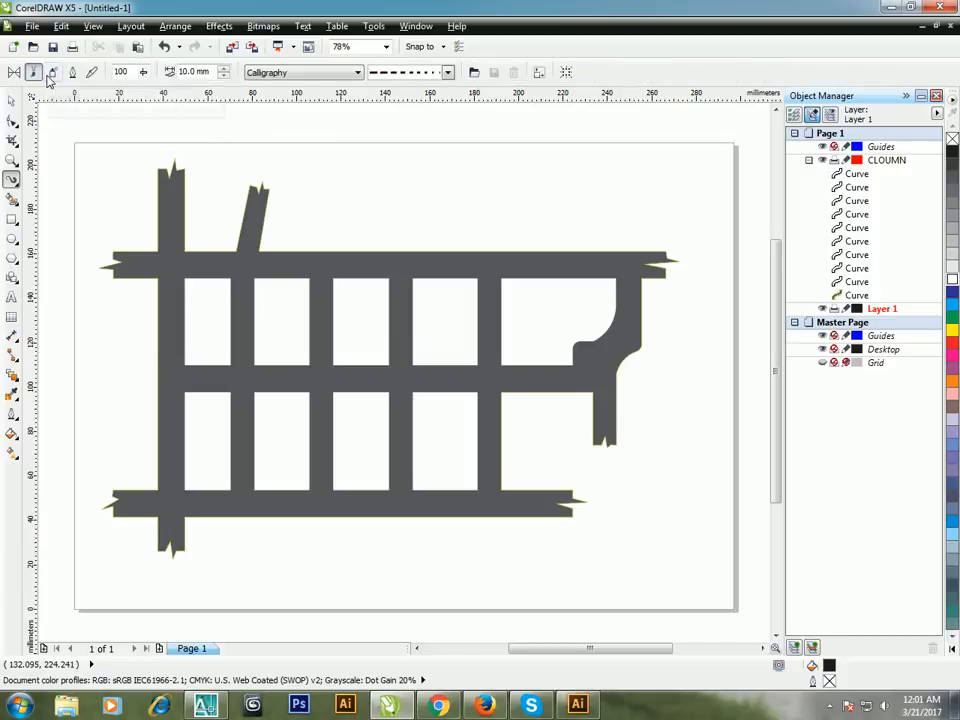
{"action": "left_click", "coordinate": [357, 73]}
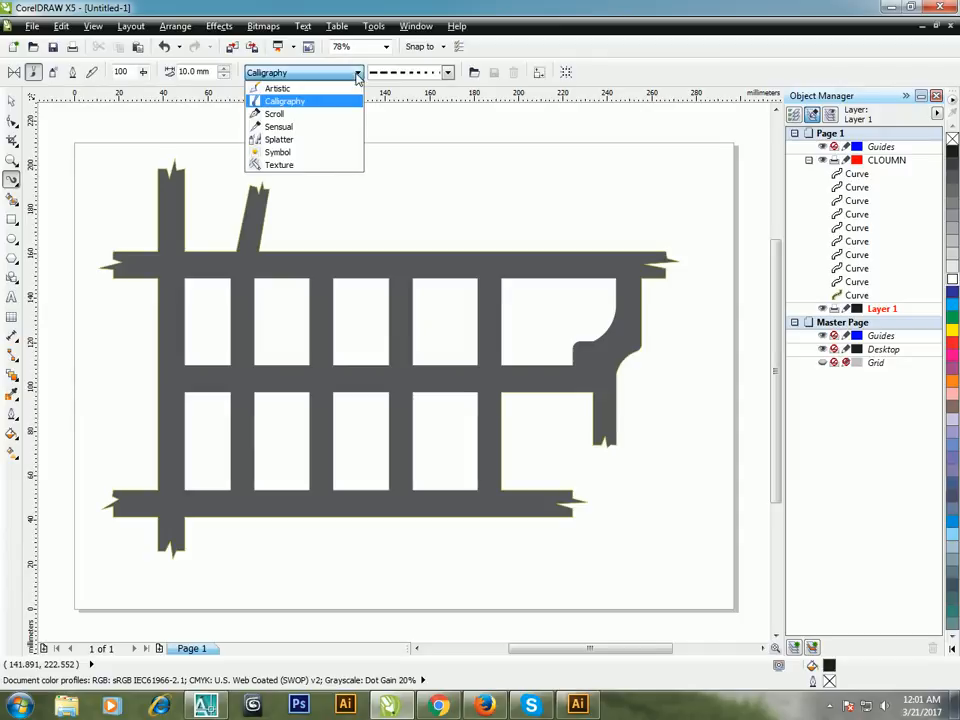
{"action": "left_click", "coordinate": [316, 104]}
{"action": "left_click", "coordinate": [448, 72]}
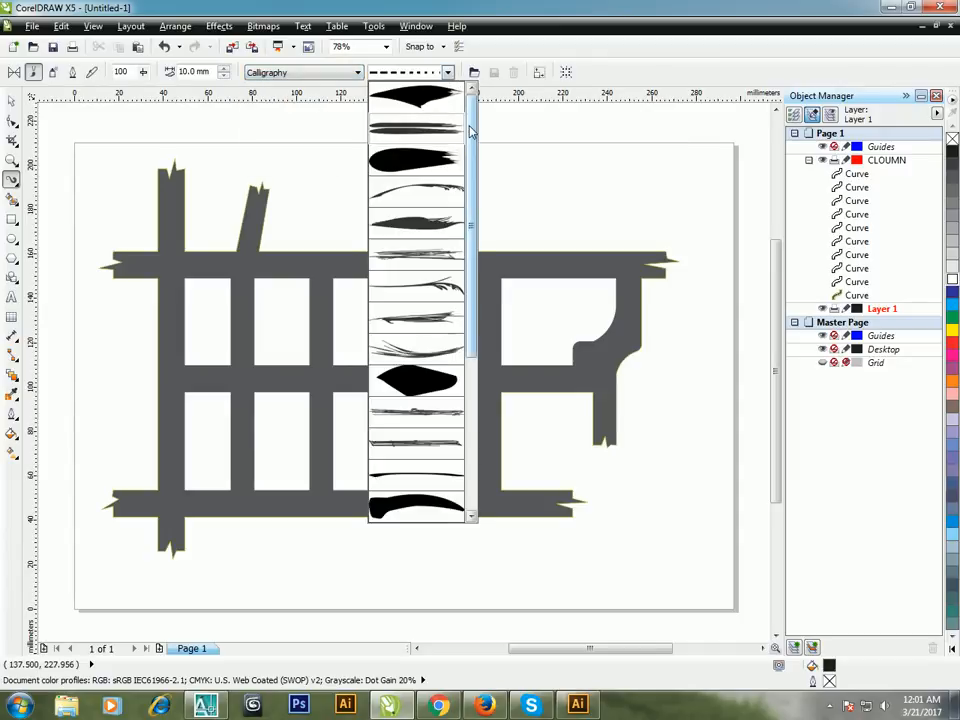
{"action": "left_click_drag", "start_coordinate": [472, 110], "coordinate": [472, 295]}
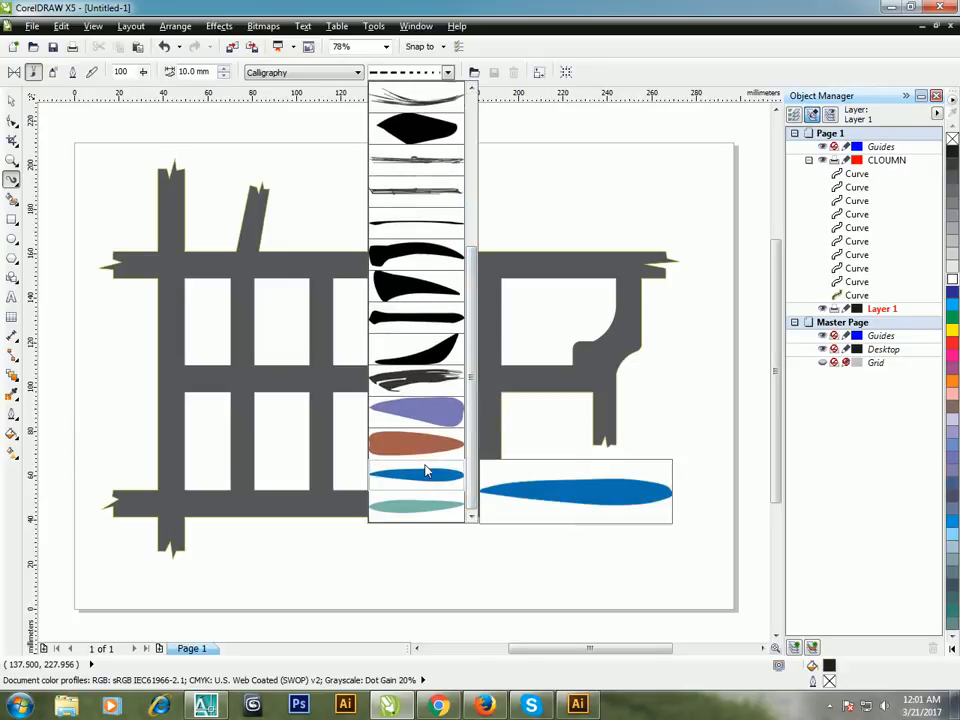
{"action": "left_click", "coordinate": [433, 389]}
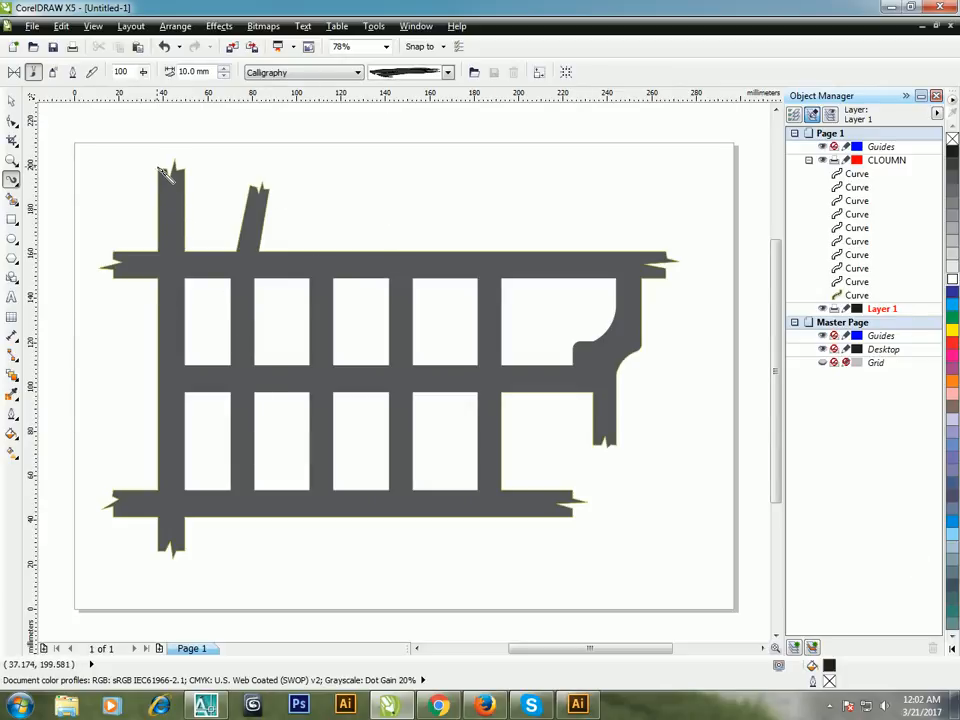
Step: Paint and delete a trial stroke at the upper end of the leftmost vertical road, and set the stroke width to 11.0 mm
{"action": "left_click_drag", "start_coordinate": [165, 172], "coordinate": [170, 222]}
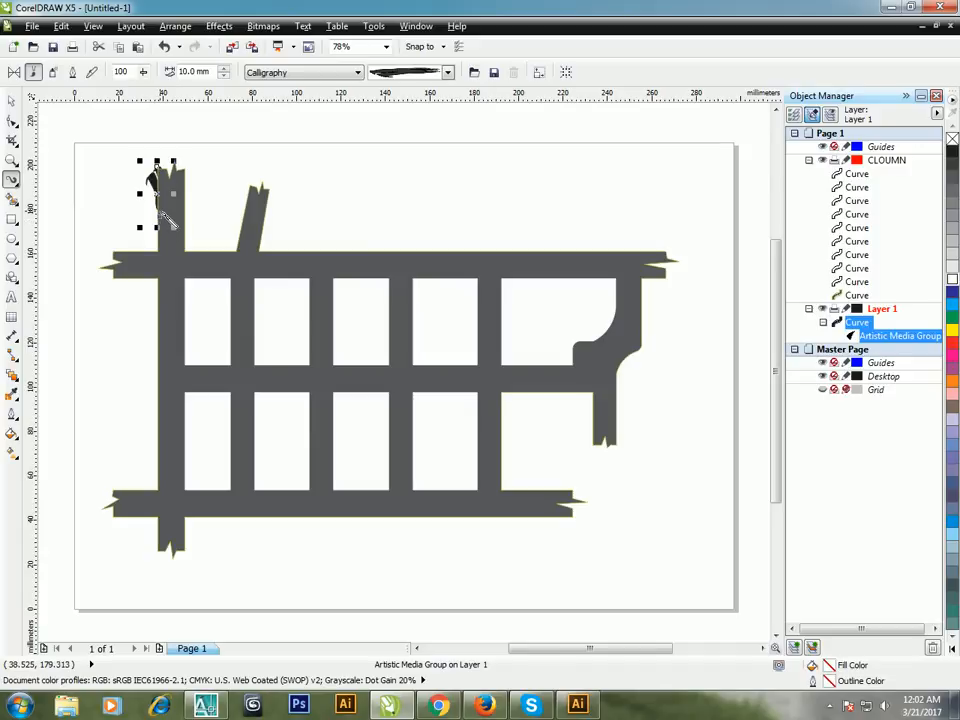
{"action": "key", "text": "Delete"}
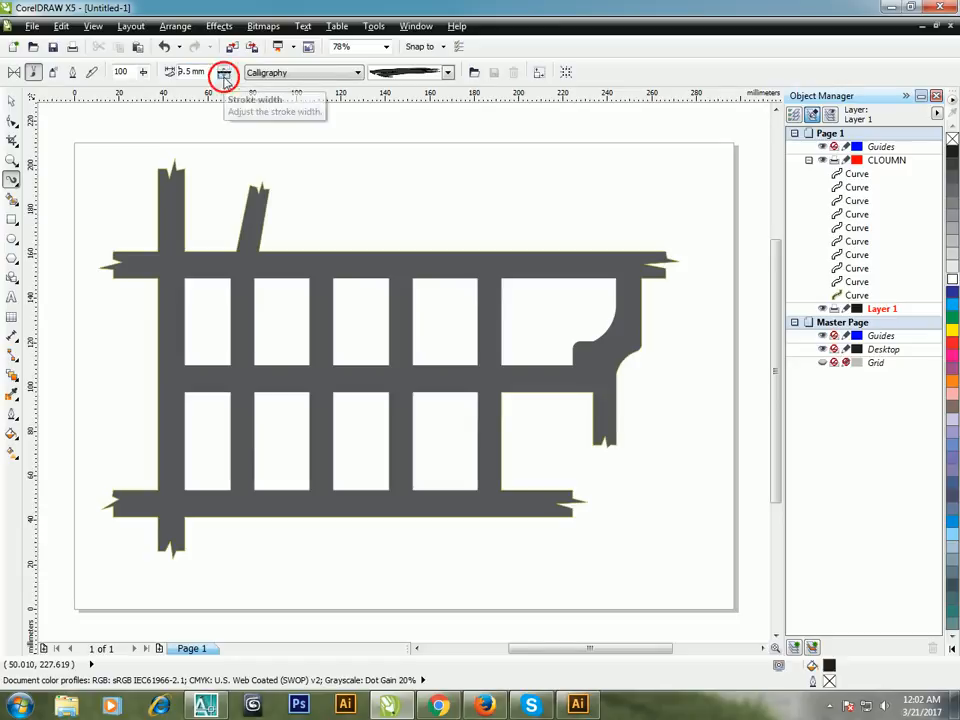
{"action": "left_click", "coordinate": [225, 71]}
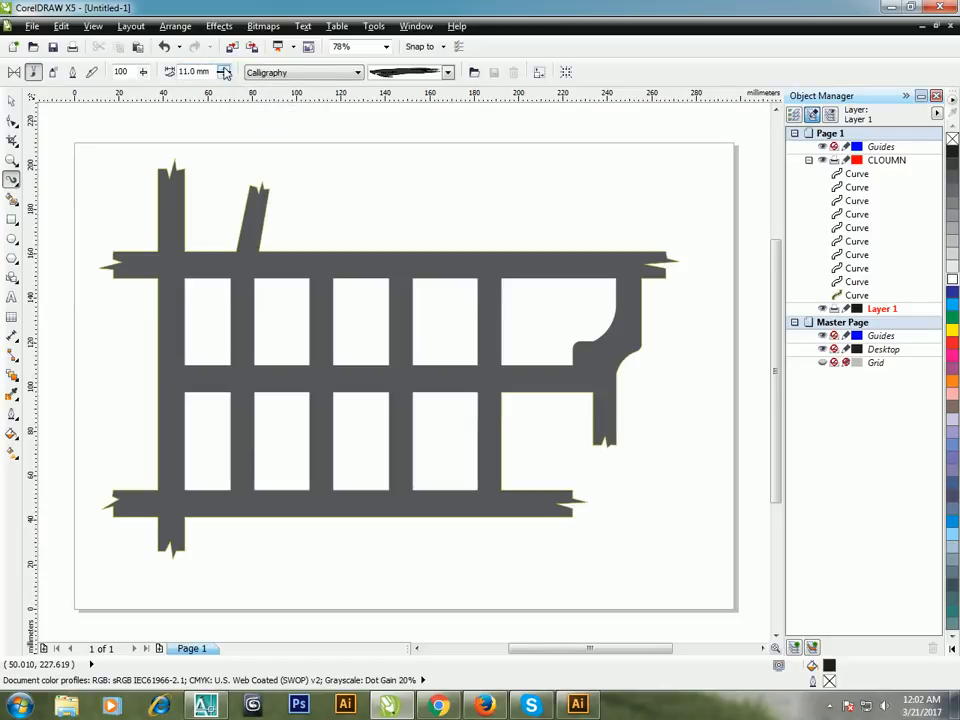
Step: Paint calligraphic brush strokes along the outer edges of the road network, including the underside of the short road on the right
{"action": "left_click_drag", "start_coordinate": [170, 173], "coordinate": [163, 314]}
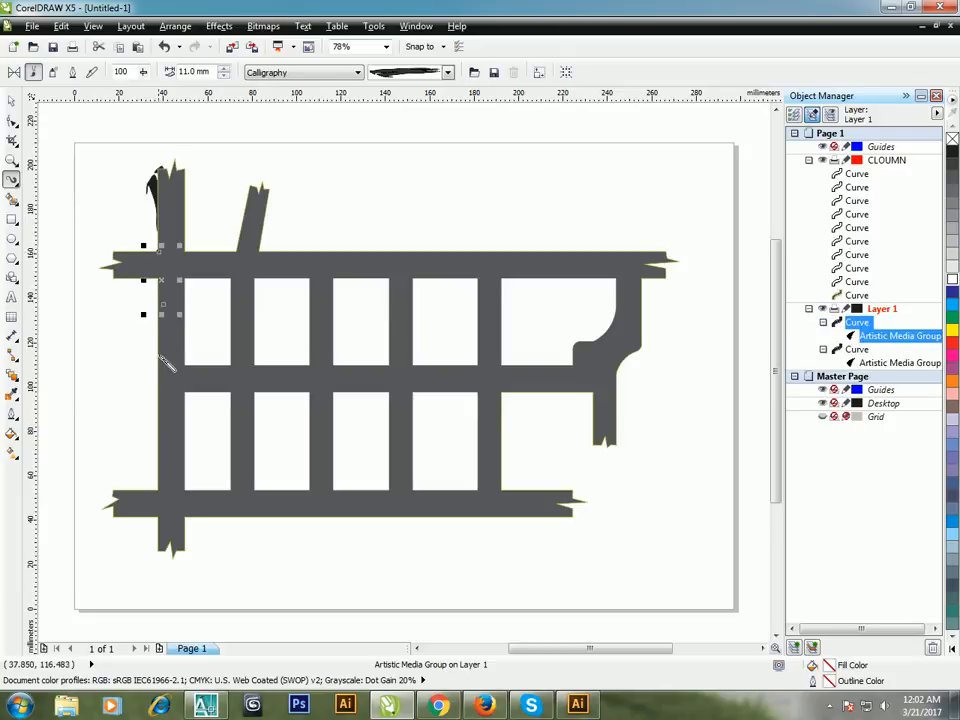
{"action": "mouse_move", "coordinate": [160, 405]}
{"action": "left_mouse_down"}
{"action": "mouse_move", "coordinate": [161, 508]}
{"action": "mouse_move", "coordinate": [146, 502]}
{"action": "mouse_move", "coordinate": [226, 522]}
{"action": "mouse_move", "coordinate": [578, 520]}
{"action": "mouse_move", "coordinate": [503, 475]}
{"action": "mouse_move", "coordinate": [507, 403]}
{"action": "mouse_move", "coordinate": [566, 392]}
{"action": "mouse_move", "coordinate": [592, 412]}
{"action": "mouse_move", "coordinate": [598, 450]}
{"action": "mouse_move", "coordinate": [645, 362]}
{"action": "mouse_move", "coordinate": [652, 300]}
{"action": "mouse_move", "coordinate": [670, 272]}
{"action": "mouse_move", "coordinate": [574, 252]}
{"action": "mouse_move", "coordinate": [354, 263]}
{"action": "mouse_move", "coordinate": [270, 256]}
{"action": "mouse_move", "coordinate": [262, 180]}
{"action": "mouse_move", "coordinate": [234, 240]}
{"action": "mouse_move", "coordinate": [186, 240]}
{"action": "mouse_move", "coordinate": [189, 187]}
{"action": "mouse_move", "coordinate": [160, 168]}
{"action": "left_mouse_up"}
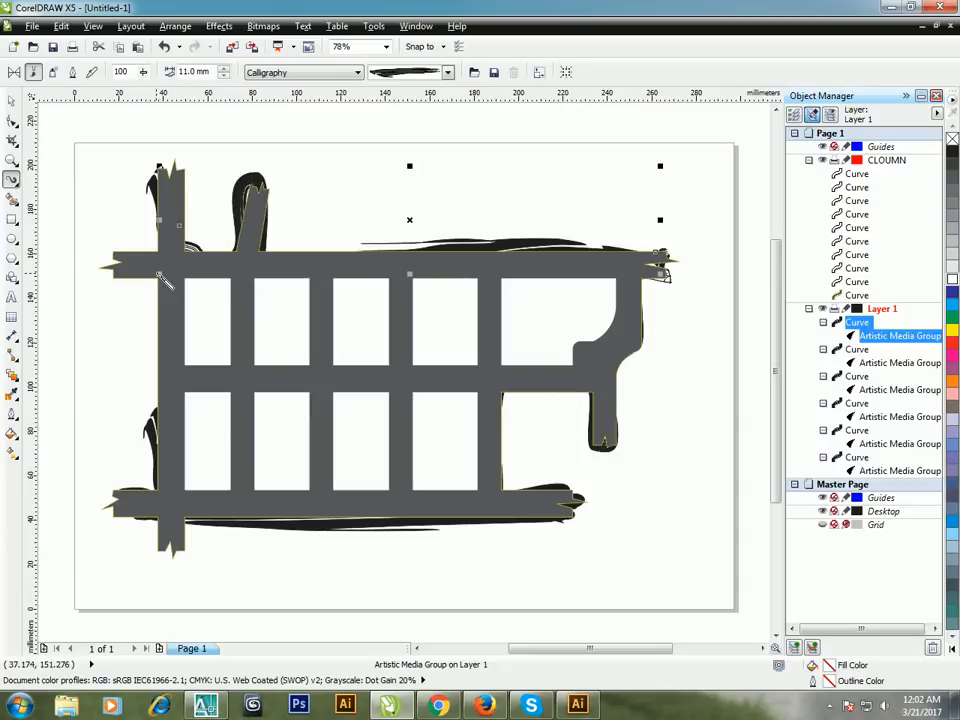
{"action": "left_click_drag", "start_coordinate": [162, 280], "coordinate": [152, 418]}
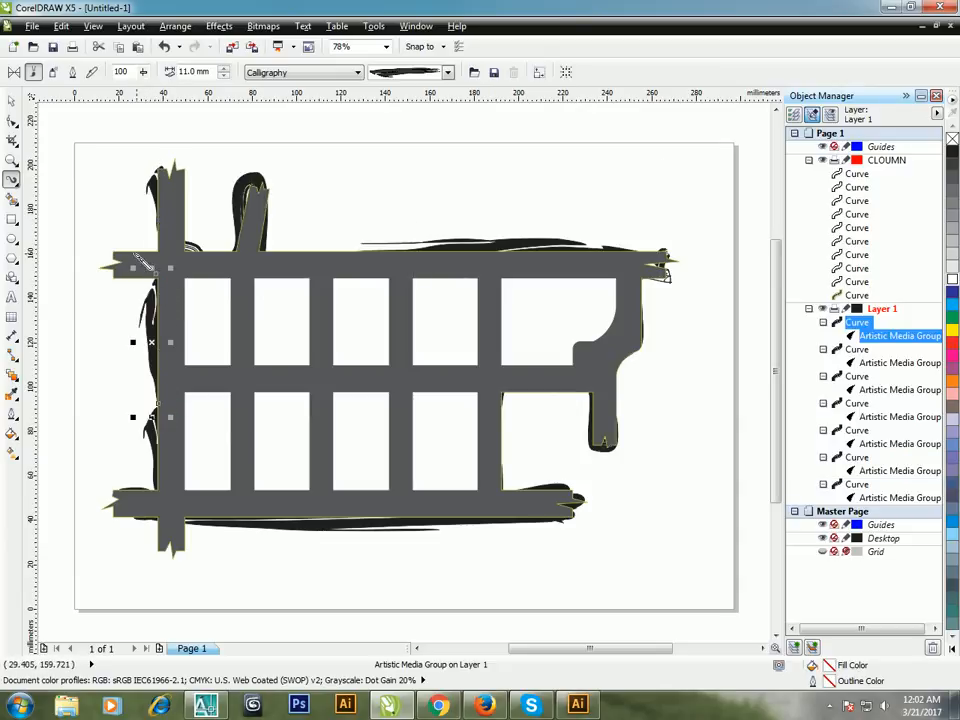
{"action": "left_click_drag", "start_coordinate": [116, 248], "coordinate": [183, 262]}
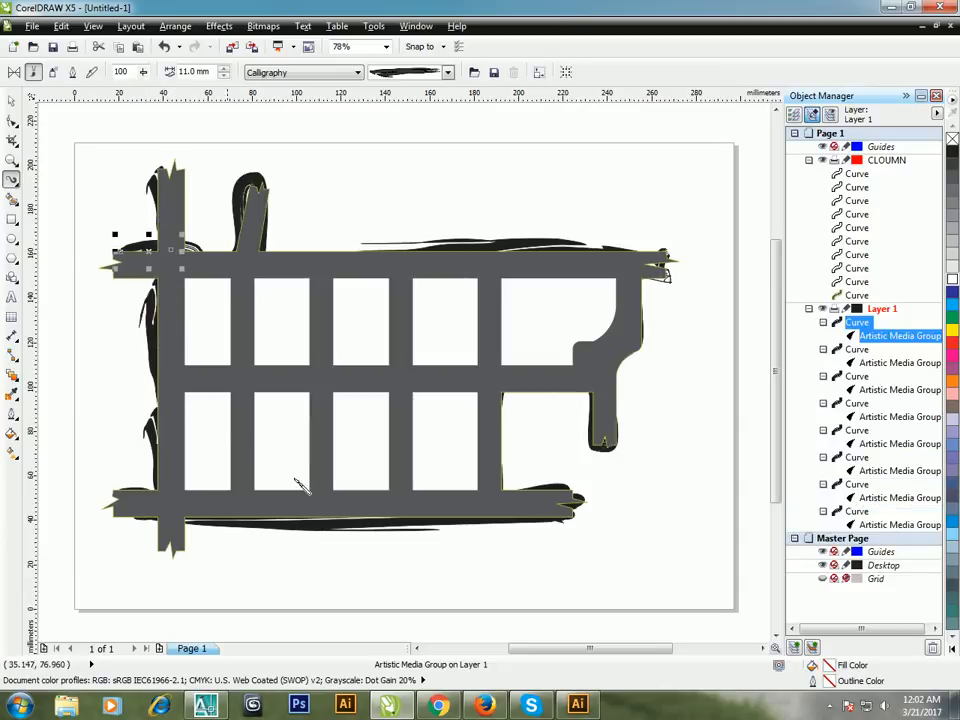
{"action": "mouse_move", "coordinate": [579, 398]}
{"action": "left_mouse_down"}
{"action": "mouse_move", "coordinate": [495, 398]}
{"action": "mouse_move", "coordinate": [502, 405]}
{"action": "left_mouse_up"}
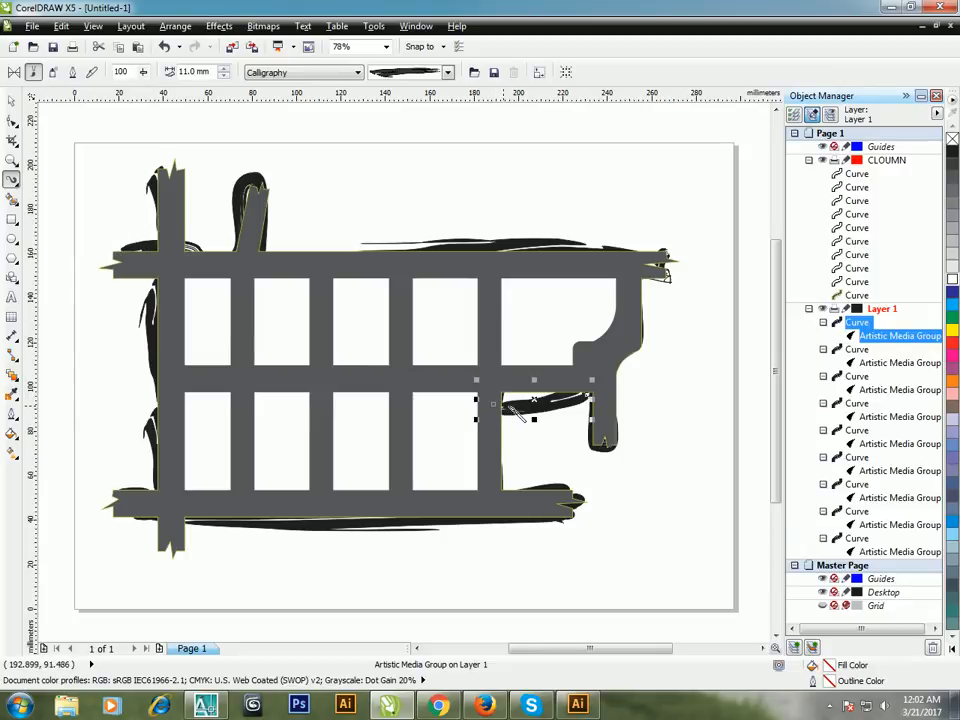
Step: Nudge the stroke beneath the short right-hand road upward so it sits closer to the road edge
{"action": "left_click", "coordinate": [11, 101]}
{"action": "key", "text": "Up"}
{"action": "key", "text": "Up"}
{"action": "key", "text": "Up"}
{"action": "key", "text": "Up"}
{"action": "key", "text": "Up"}
{"action": "key", "text": "Up"}
{"action": "key", "text": "Up"}
{"action": "key", "text": "Up"}
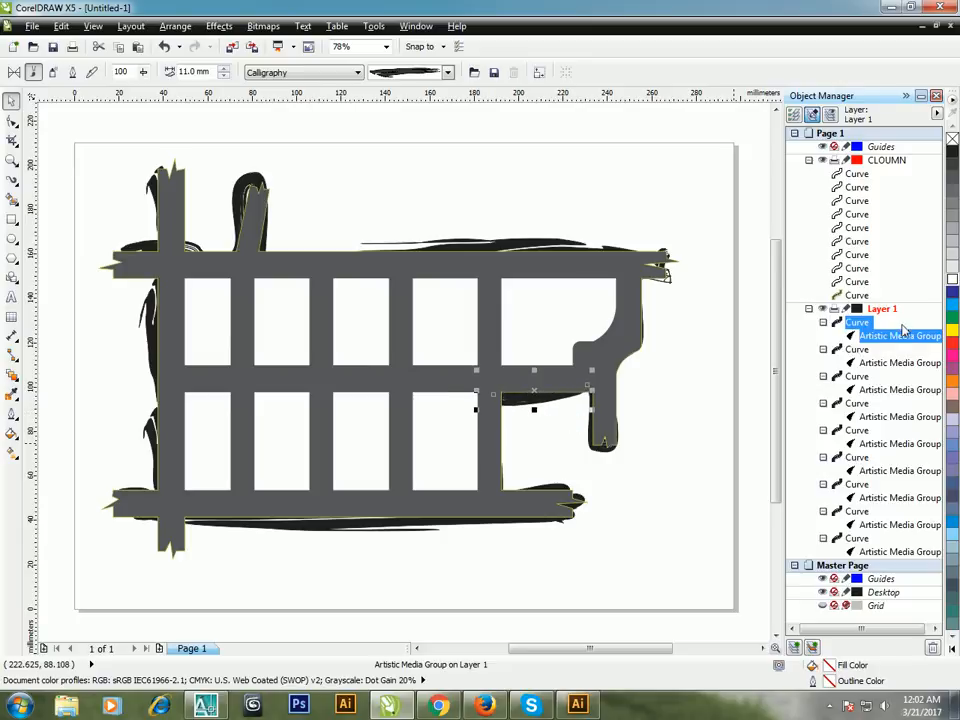
Step: Select all nine brush strokes on Layer 1 and fill them with green C:40 M:0 Y:100 K:0
{"action": "left_click", "coordinate": [855, 551], "text": "shift"}
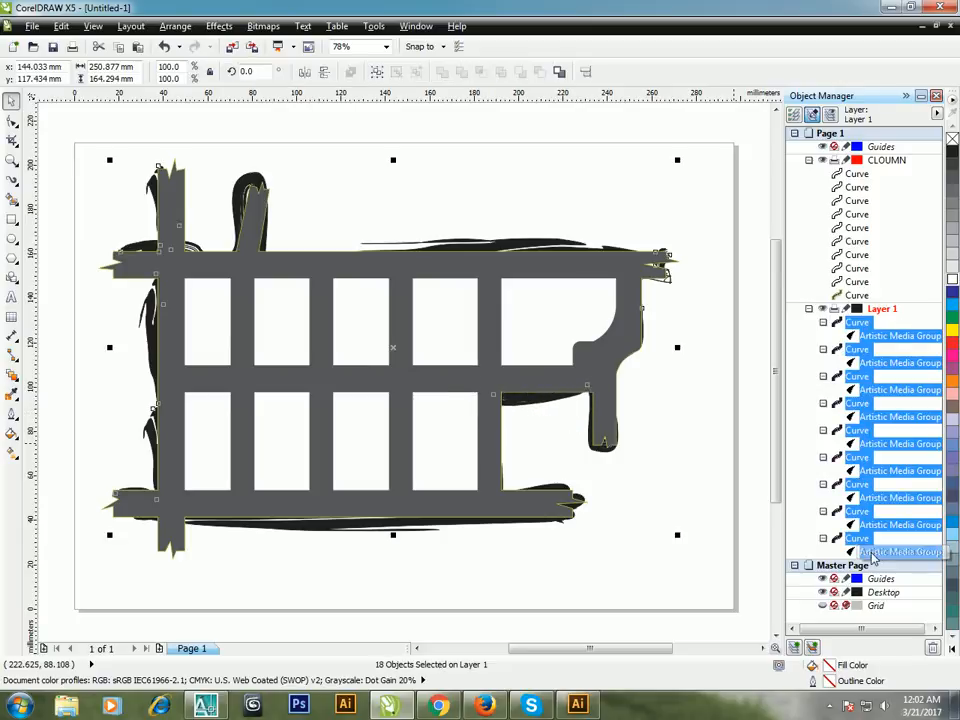
{"action": "left_click", "coordinate": [951, 648]}
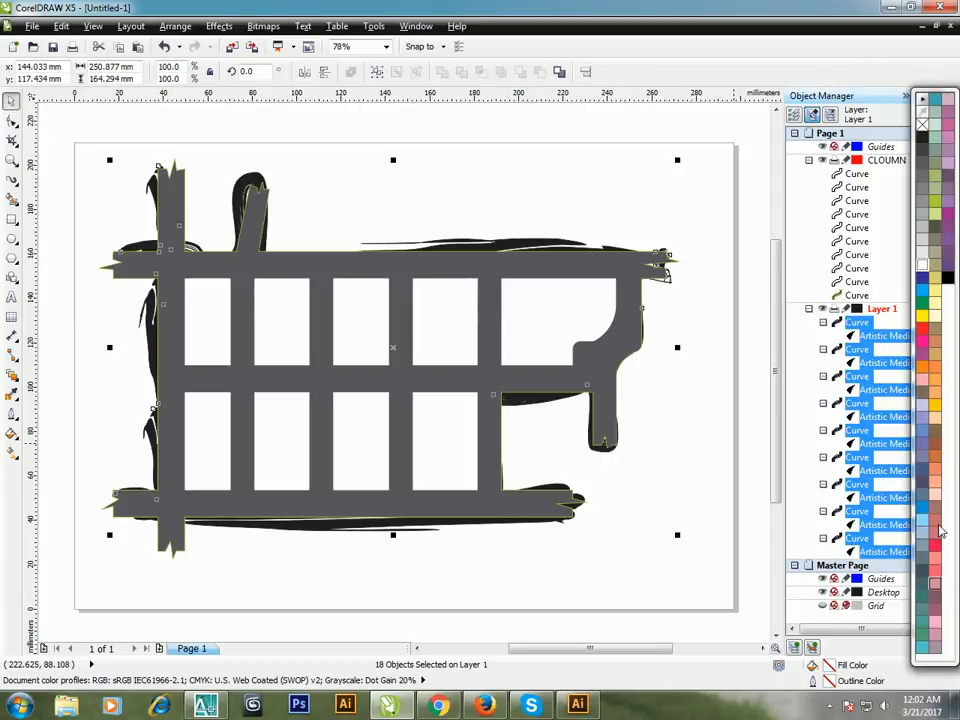
{"action": "left_click", "coordinate": [935, 204]}
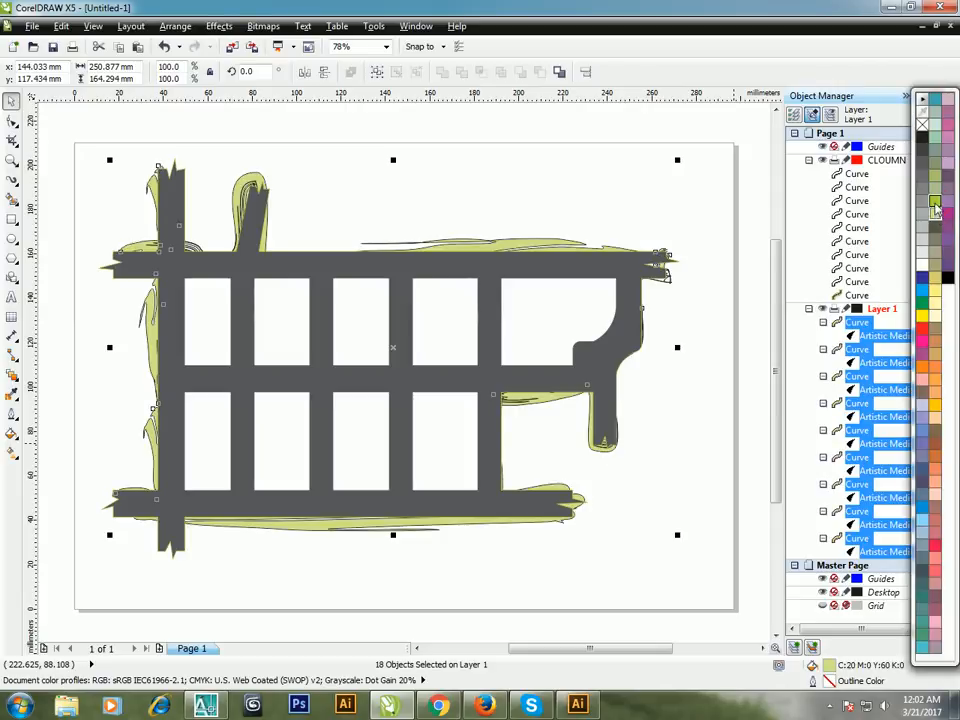
Step: Remove the outline from the selected green brush strokes by setting its width to None
{"action": "double_click", "coordinate": [829, 683]}
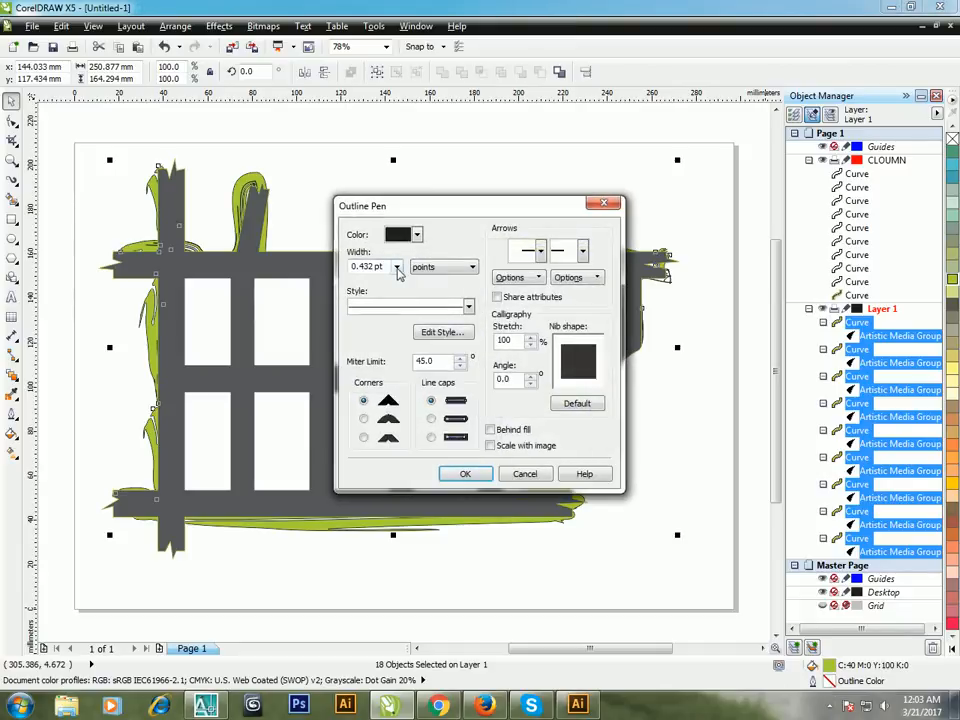
{"action": "left_click", "coordinate": [398, 268]}
{"action": "left_click", "coordinate": [370, 280]}
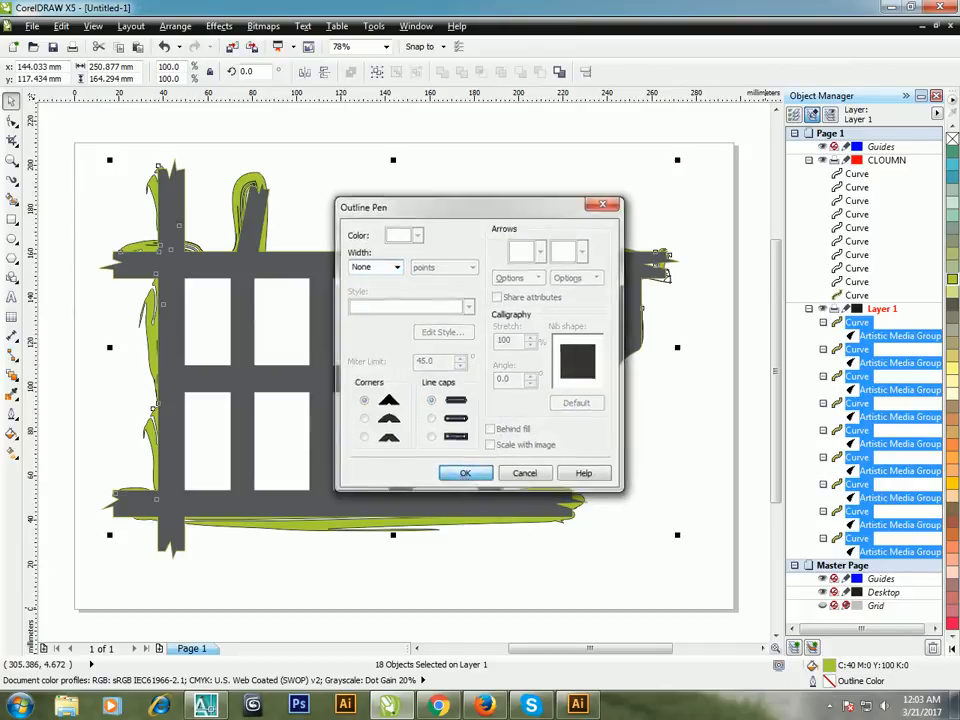
{"action": "left_click", "coordinate": [465, 474]}
{"action": "left_click", "coordinate": [449, 570]}
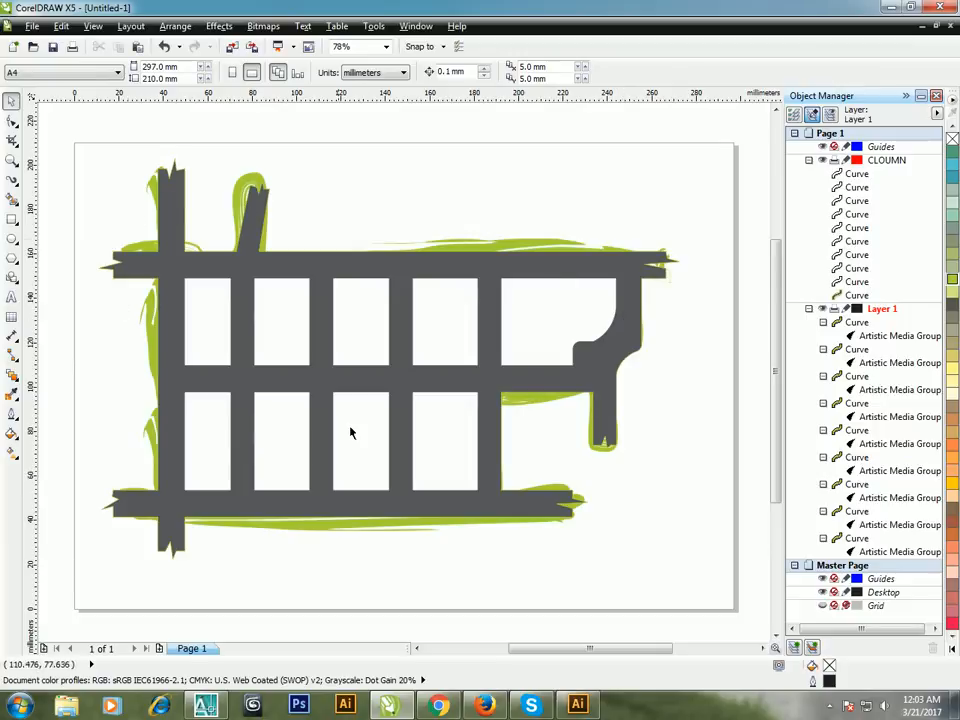
Step: Fill the road network with a slightly lighter gray than its current fill
{"action": "left_click", "coordinate": [367, 392]}
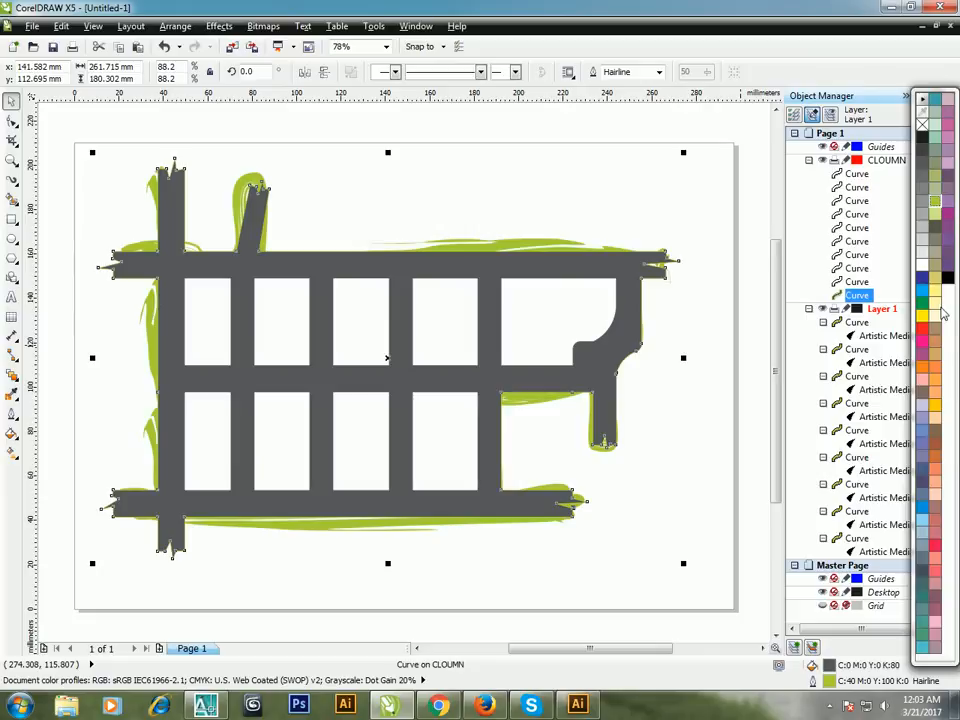
{"action": "left_click", "coordinate": [922, 177]}
{"action": "left_click", "coordinate": [493, 208]}
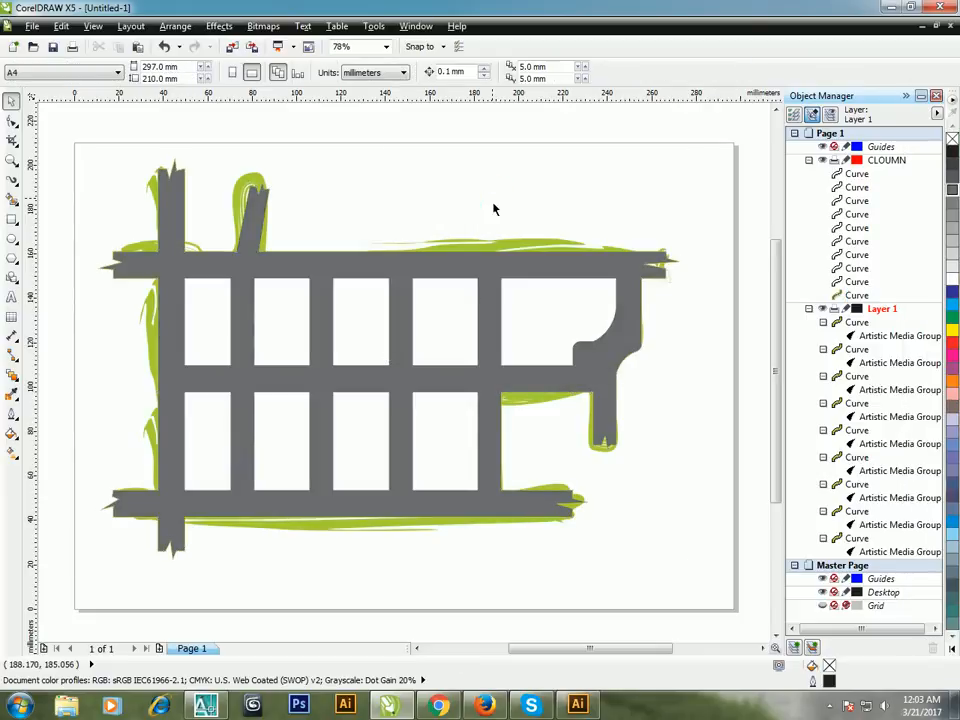
{"action": "left_click", "coordinate": [32, 26]}
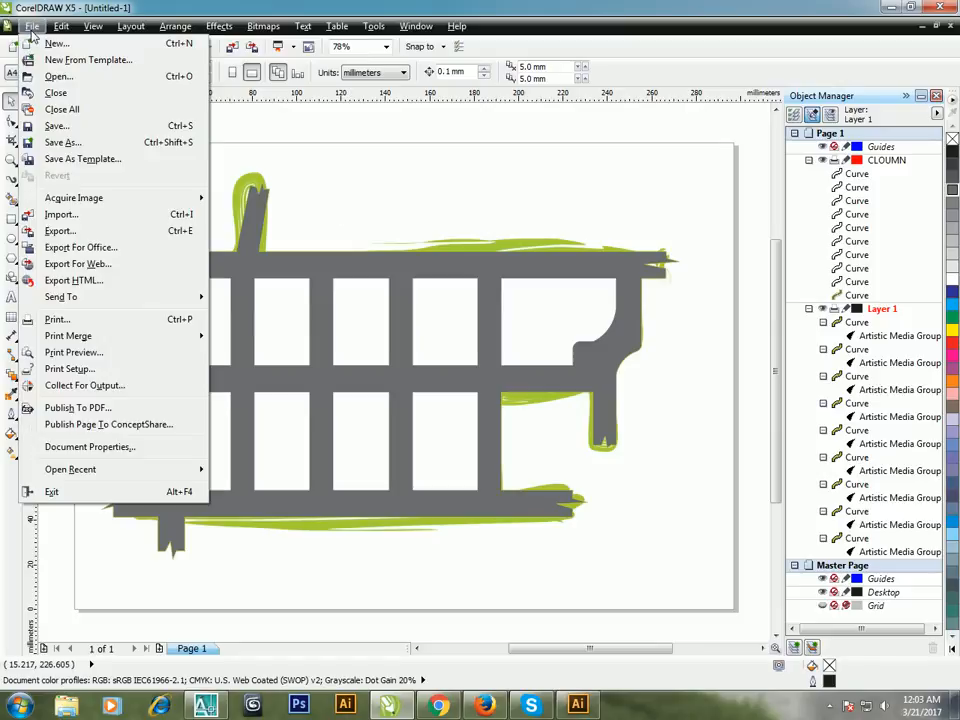
{"action": "key", "text": "Escape"}
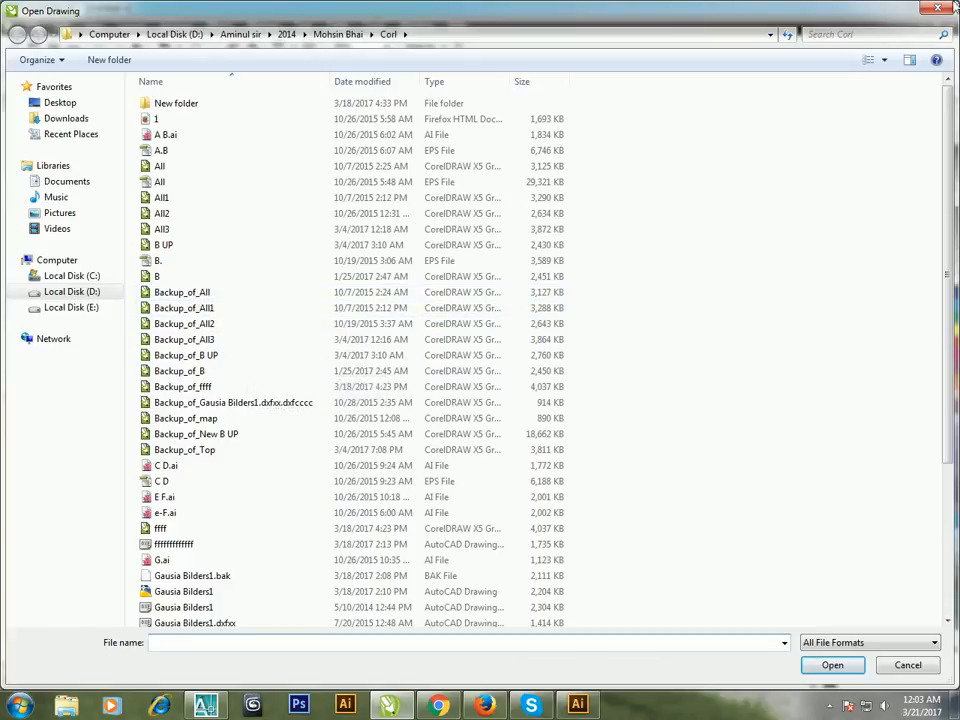
{"action": "key", "text": "Escape"}
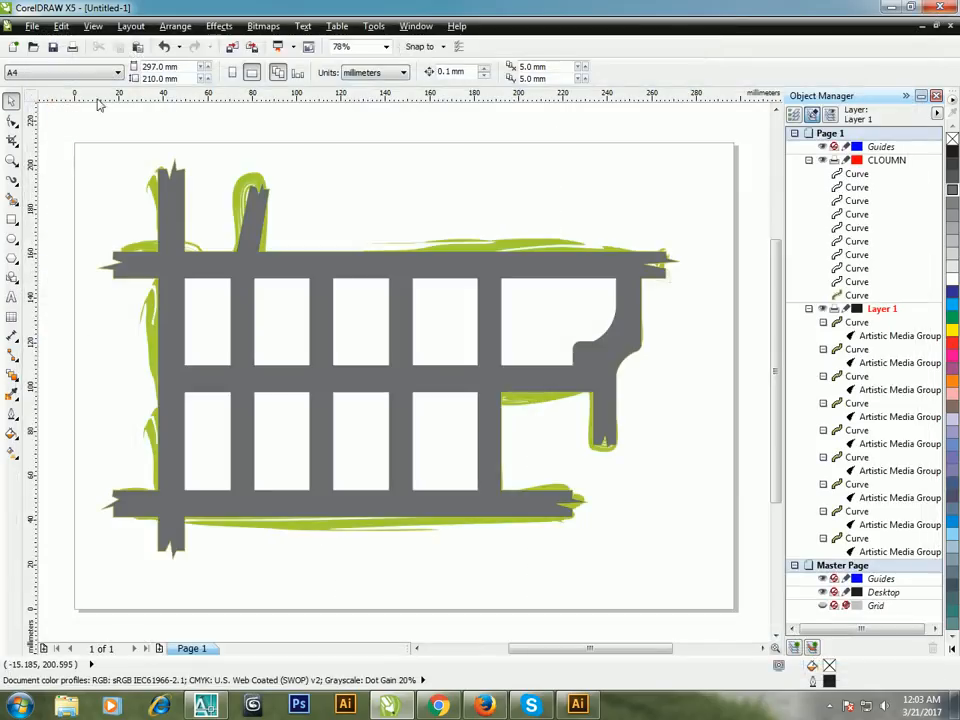
Step: Save the drawing as MAP in CorelDRAW format in D:\K.6\2016\SHALUK bILDERS ITD 3 D View\Corl
{"action": "left_click", "coordinate": [30, 28]}
{"action": "left_click", "coordinate": [88, 144]}
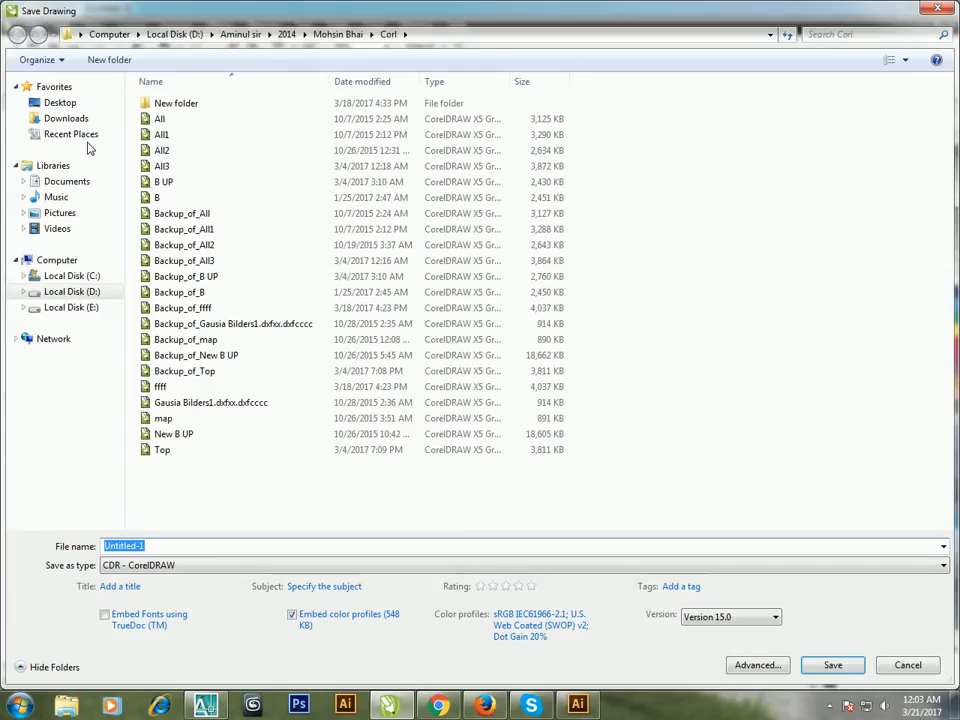
{"action": "left_click", "coordinate": [64, 291]}
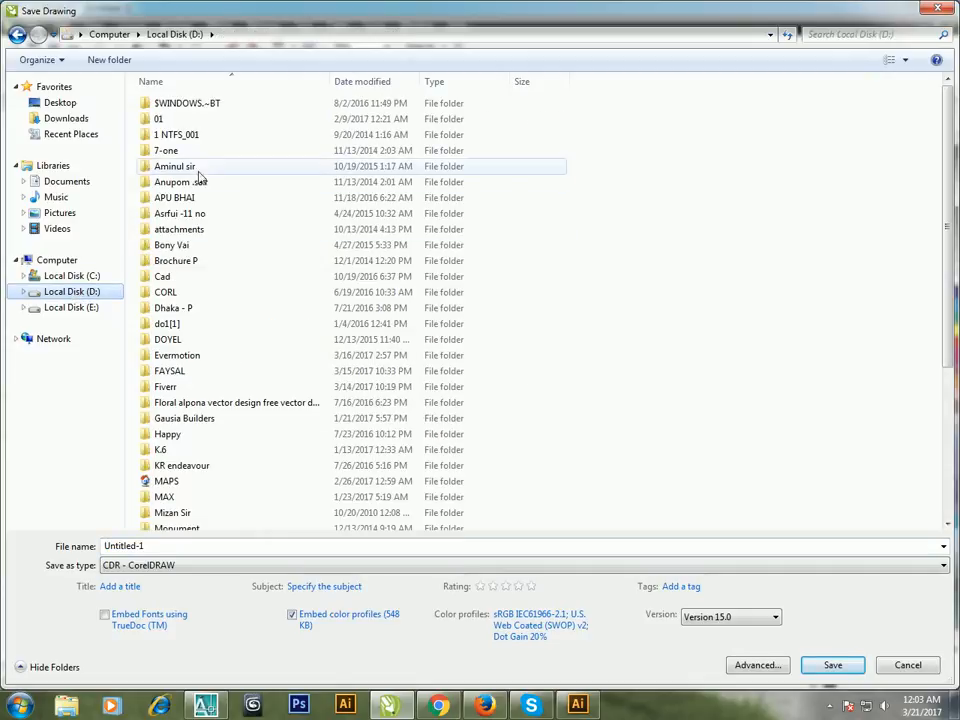
{"action": "double_click", "coordinate": [162, 449]}
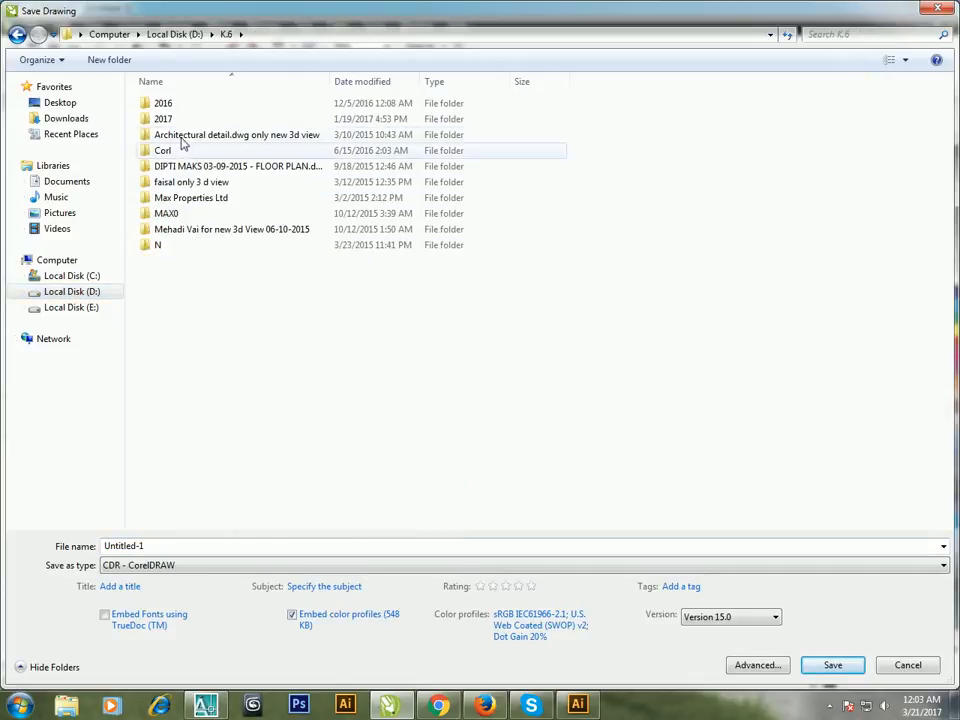
{"action": "left_click", "coordinate": [182, 107]}
{"action": "double_click", "coordinate": [182, 107]}
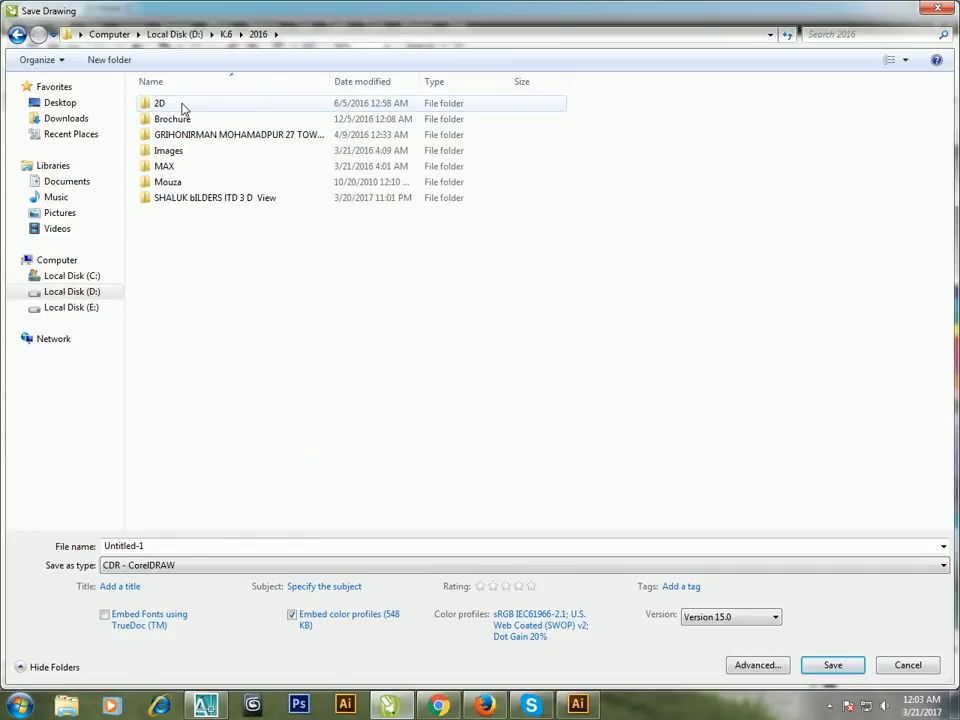
{"action": "double_click", "coordinate": [203, 199]}
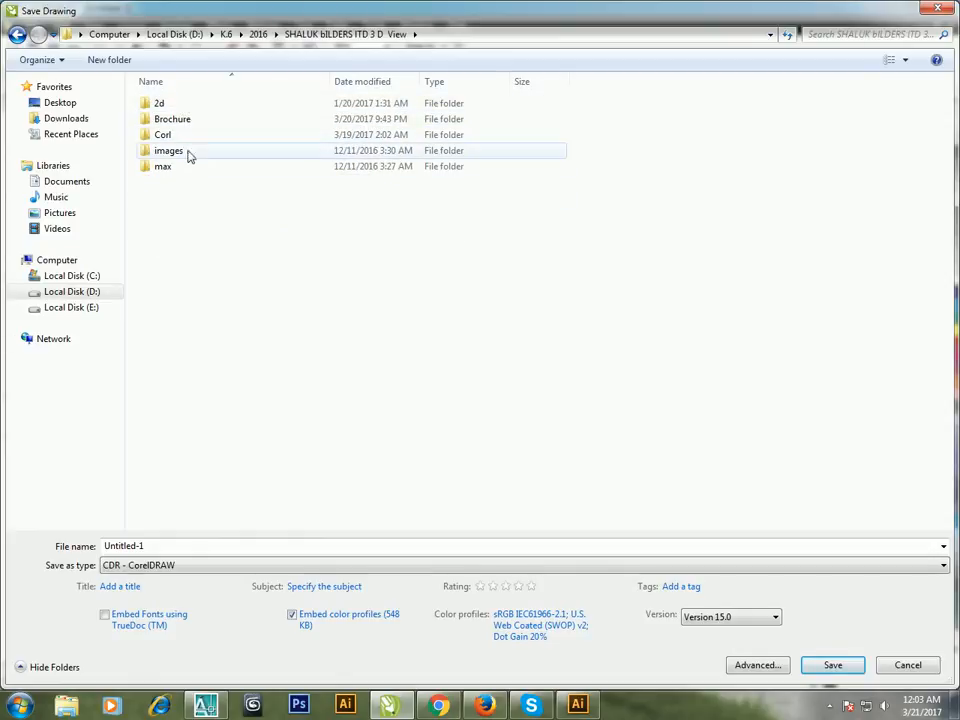
{"action": "double_click", "coordinate": [190, 143]}
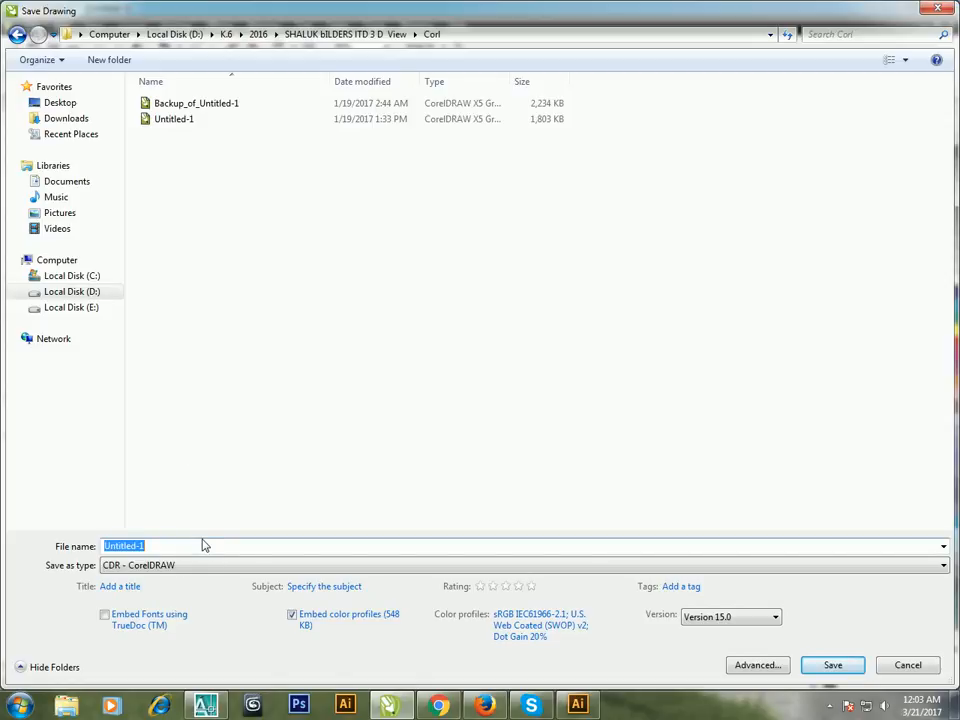
{"action": "type", "text": "MAP"}
{"action": "key", "text": "Return"}
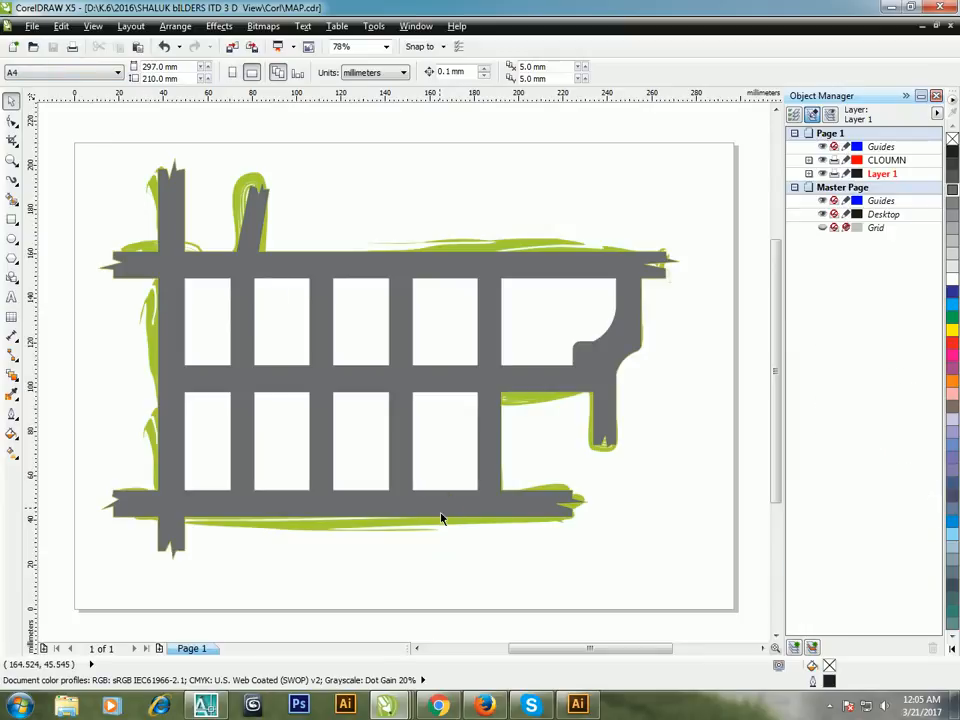
Step: Paste the two plant bitmaps onto Layer 1 near the page's upper-left corner
{"action": "key", "text": "ctrl+v"}
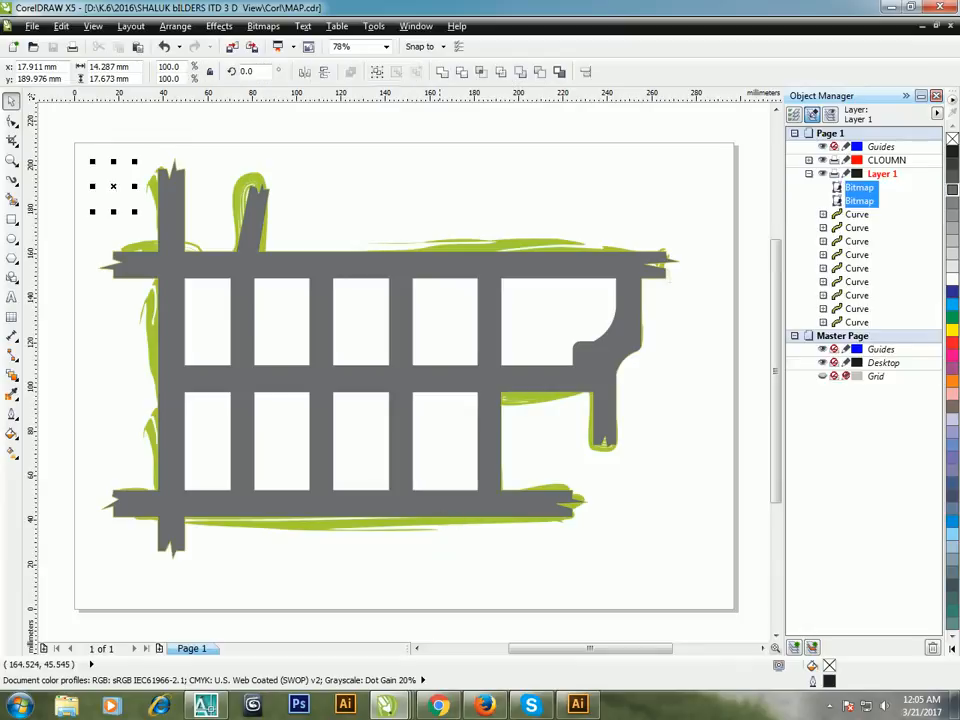
{"action": "left_click", "coordinate": [86, 141]}
{"action": "key", "text": "z"}
{"action": "left_click_drag", "start_coordinate": [71, 133], "coordinate": [286, 294]}
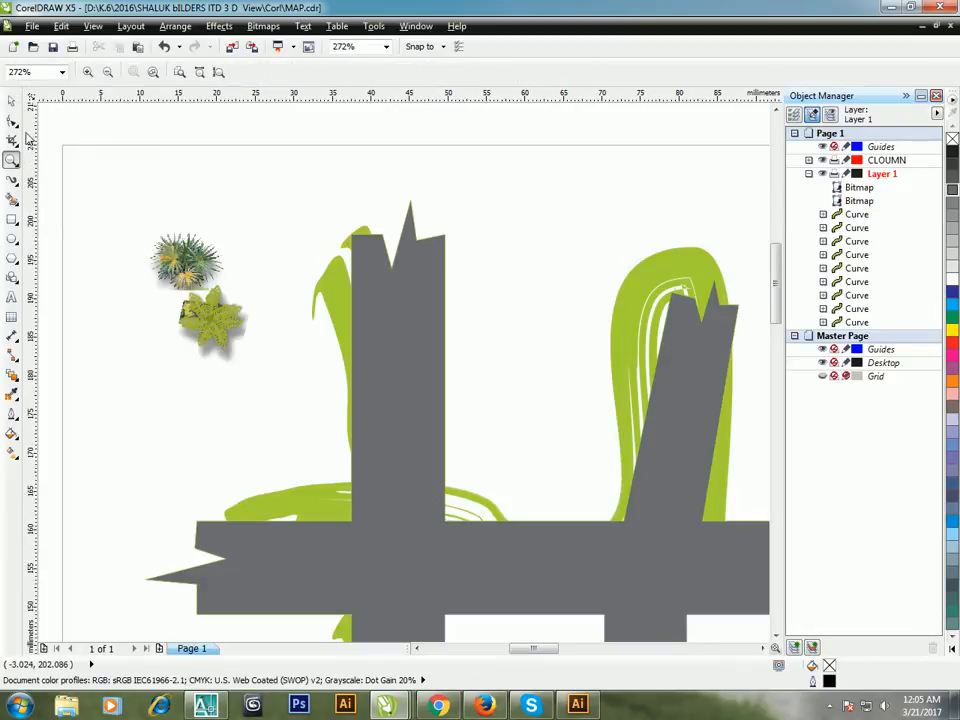
Step: Shrink the yellow-green leafy plant and place three of them along the outer edge of the leftmost vertical road's upper end
{"action": "key", "text": "space"}
{"action": "left_click", "coordinate": [222, 322]}
{"action": "left_click_drag", "start_coordinate": [243, 352], "coordinate": [345, 470]}
{"action": "key", "text": "KP_Add"}
{"action": "key", "text": "KP_Add"}
Step: Shrink the spiky plant to about 6.7 × 4.8 mm and place three along the upper horizontal road, on both sides of the leftmost vertical road
{"action": "left_click", "coordinate": [190, 287]}
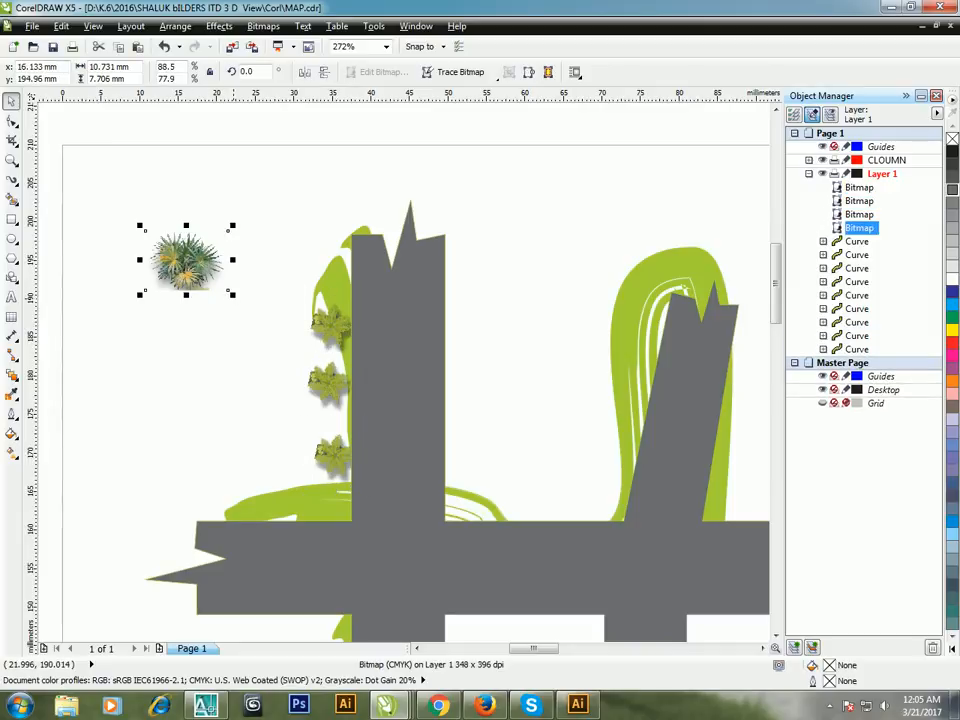
{"action": "left_click_drag", "start_coordinate": [232, 293], "coordinate": [326, 506]}
{"action": "left_click", "coordinate": [181, 275]}
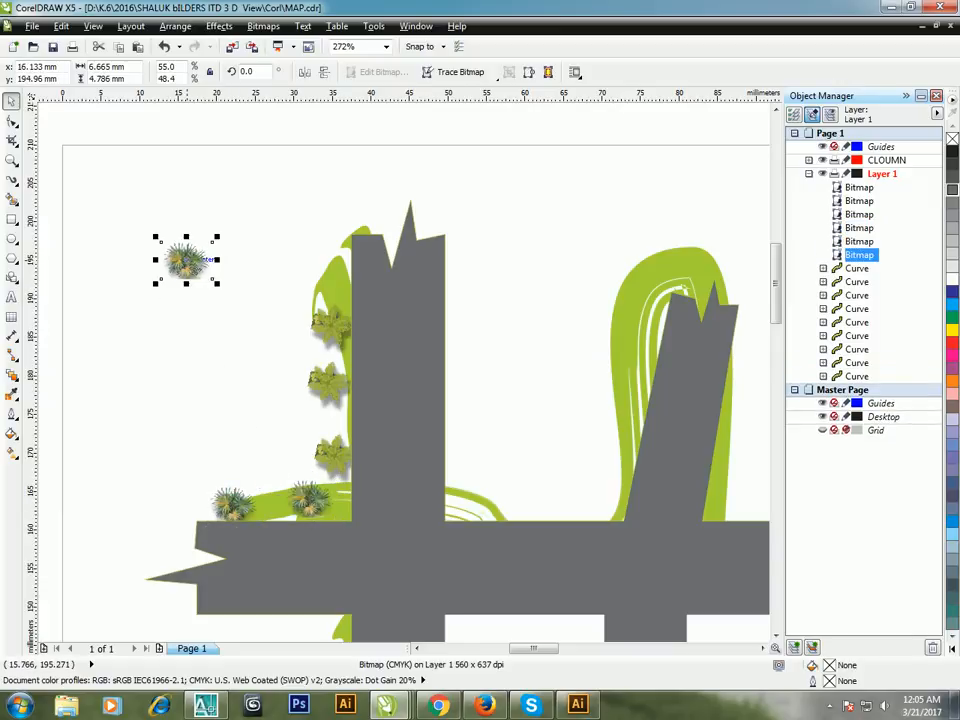
{"action": "scroll", "coordinate": [195, 268], "scroll_direction": "down", "scroll_amount": 3}
{"action": "left_click_drag", "start_coordinate": [199, 272], "coordinate": [316, 374]}
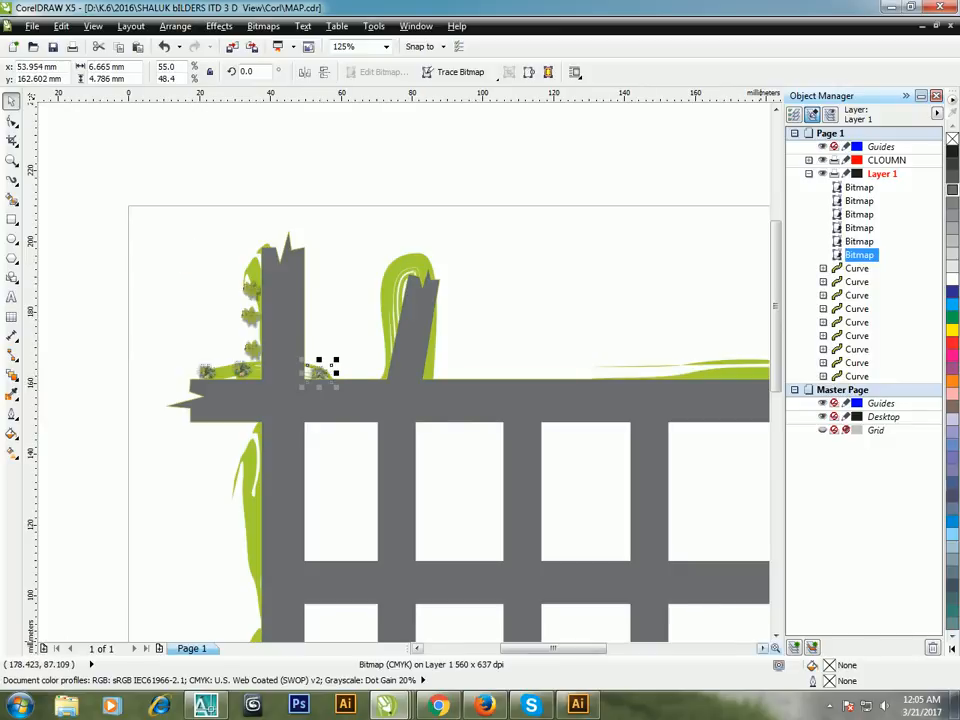
{"action": "scroll", "coordinate": [341, 279], "scroll_direction": "down", "scroll_amount": 2}
{"action": "key", "text": "Up"}
{"action": "key", "text": "Up"}
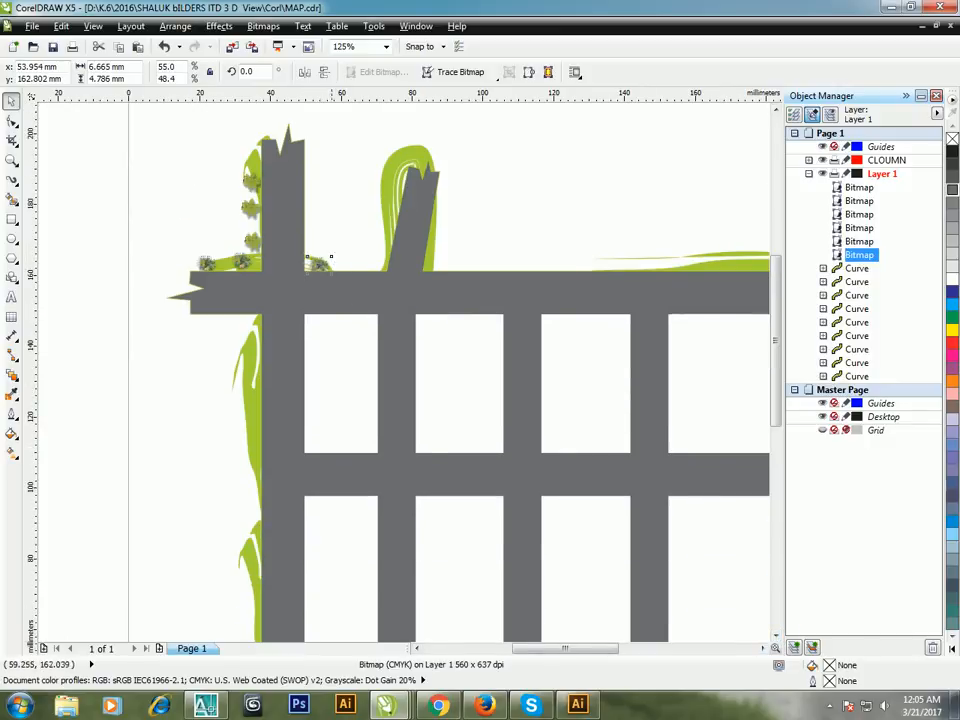
Step: Place three copies of the leafy plant down the leftmost vertical road's outer edge and shift the hidden ones out onto the green stroke
{"action": "left_click", "coordinate": [252, 253]}
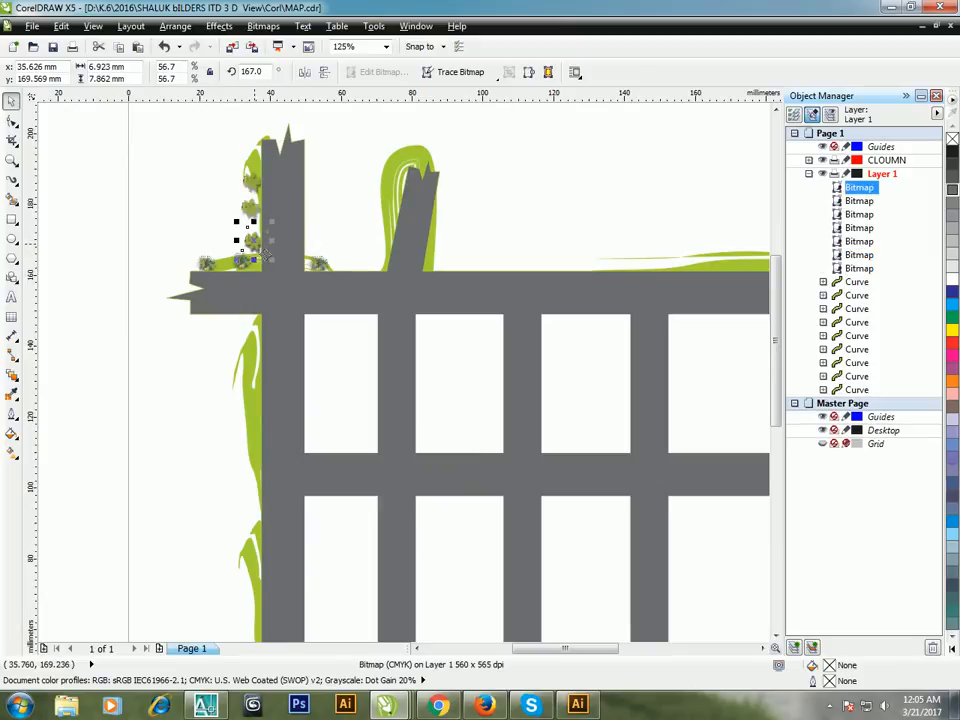
{"action": "left_click_drag", "start_coordinate": [254, 240], "coordinate": [260, 492]}
{"action": "key", "text": "KP_Add"}
{"action": "key", "text": "KP_Add"}
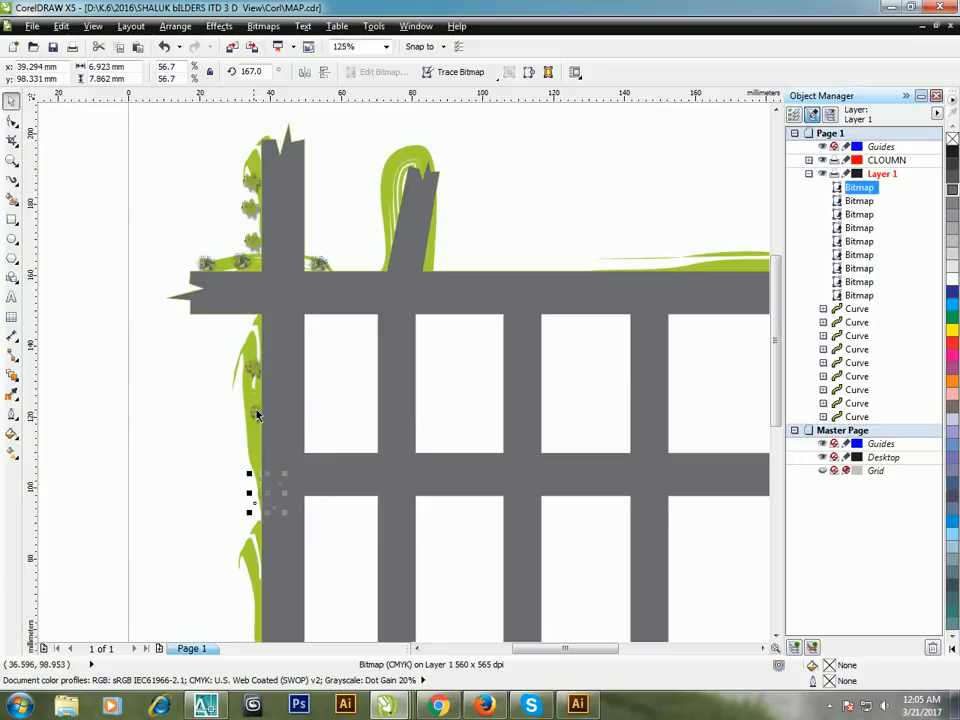
{"action": "scroll", "coordinate": [252, 528], "scroll_direction": "up", "scroll_amount": 2}
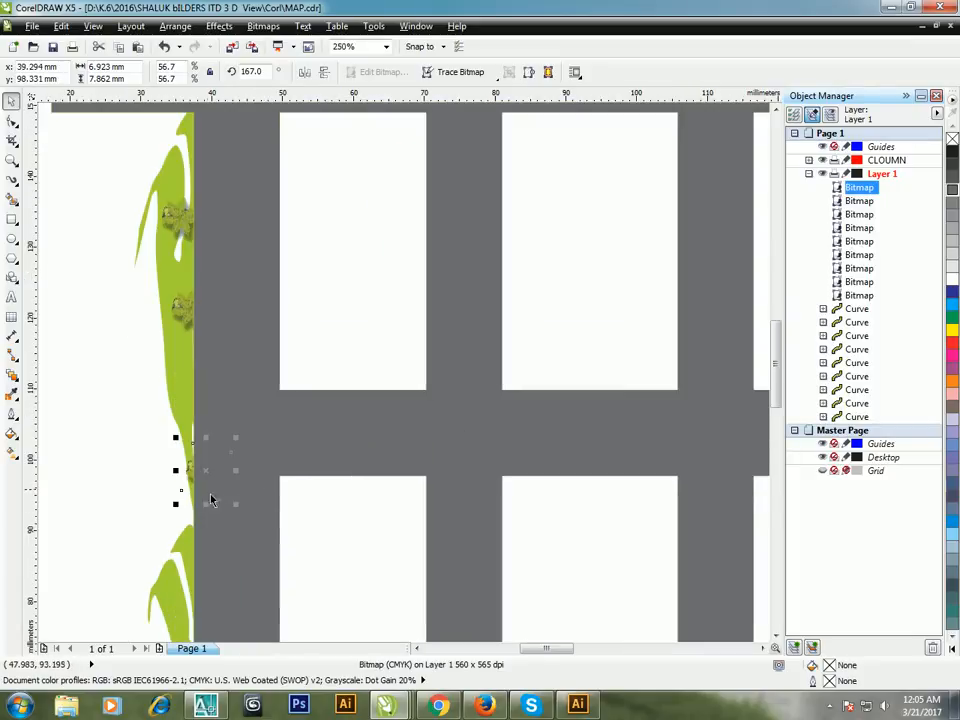
{"action": "left_click_drag", "start_coordinate": [215, 484], "coordinate": [183, 488]}
{"action": "left_click", "coordinate": [179, 310]}
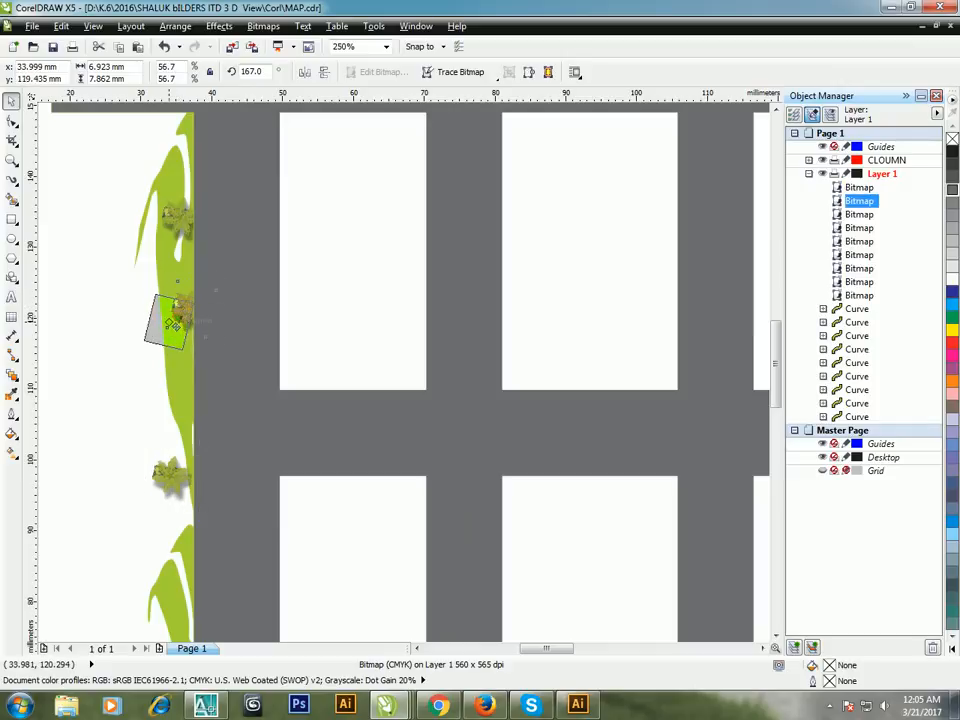
Step: Place copies of the spiky plant along the green stroke beneath the bottom horizontal road, enlarging one to about 7.8 × 5.6 mm
{"action": "scroll", "coordinate": [170, 322], "scroll_direction": "down", "scroll_amount": 4}
{"action": "scroll", "coordinate": [214, 280], "scroll_direction": "up", "scroll_amount": 2}
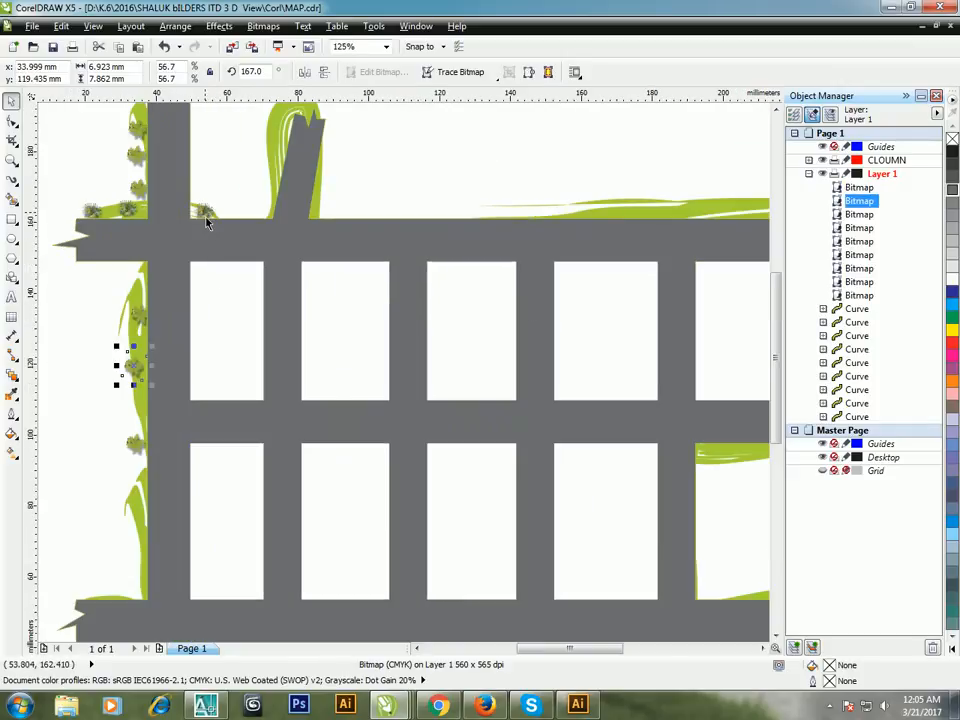
{"action": "left_click", "coordinate": [208, 214]}
{"action": "scroll", "coordinate": [208, 222], "scroll_direction": "down", "scroll_amount": 2}
{"action": "left_click_drag", "start_coordinate": [206, 210], "coordinate": [215, 444]}
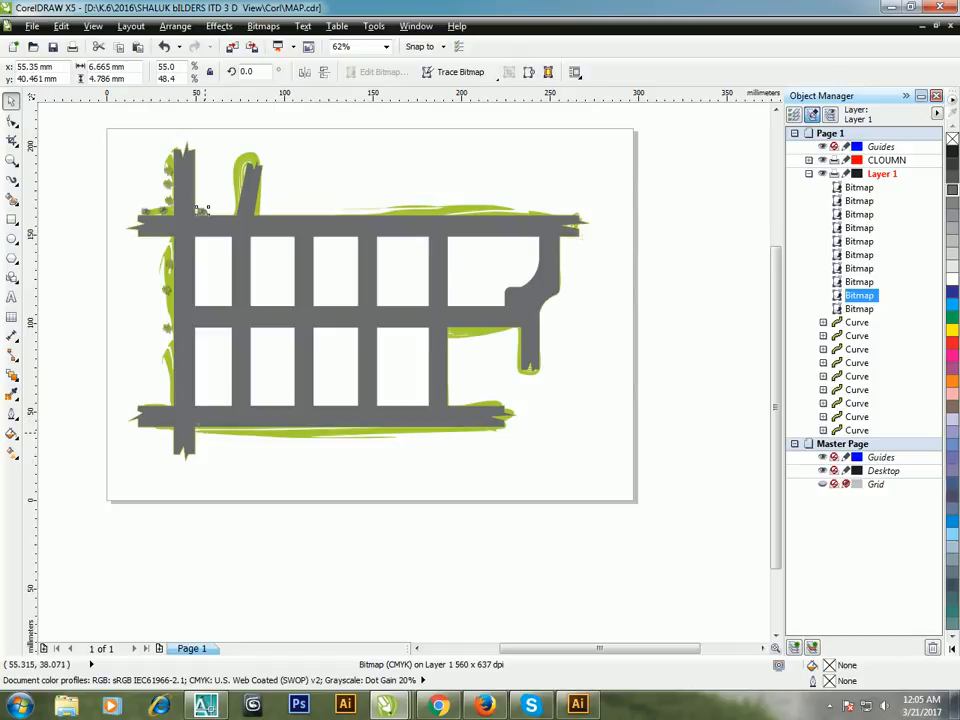
{"action": "left_click_drag", "start_coordinate": [203, 209], "coordinate": [467, 445]}
{"action": "scroll", "coordinate": [345, 434], "scroll_direction": "up", "scroll_amount": 3}
{"action": "key", "text": "plus"}
{"action": "key", "text": "plus"}
{"action": "scroll", "coordinate": [221, 446], "scroll_direction": "down", "scroll_amount": 1}
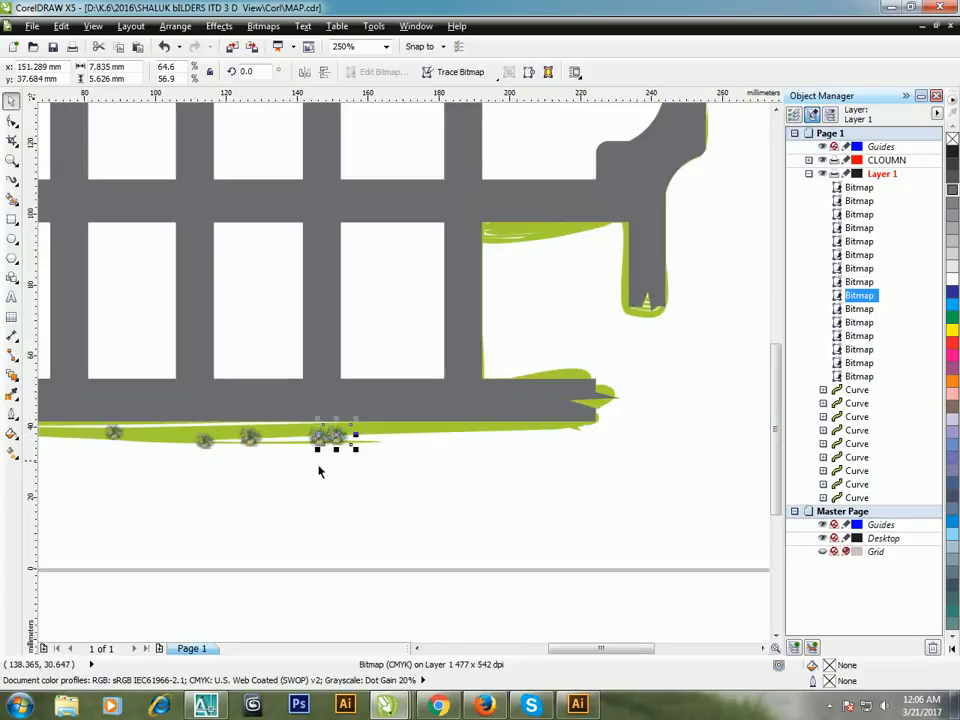
Step: Copy spiky and leafy plants to the upper road's top edge, the short right-hand road's underside and the right-hand curve
{"action": "scroll", "coordinate": [319, 471], "scroll_direction": "down", "scroll_amount": 4}
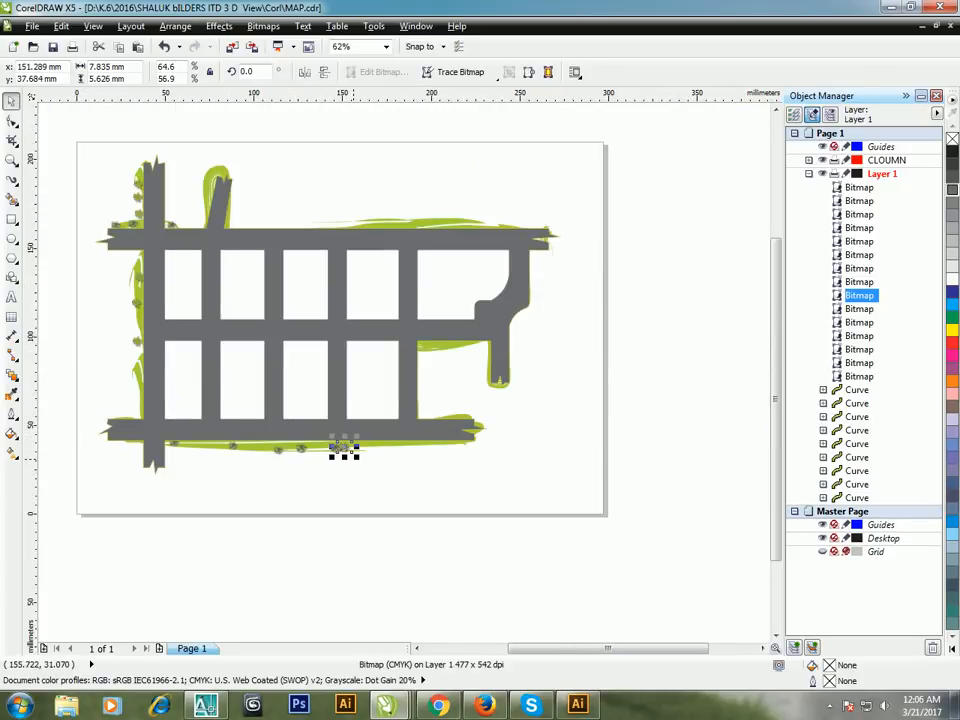
{"action": "left_click_drag", "start_coordinate": [440, 361], "coordinate": [427, 231]}
{"action": "right_click", "coordinate": [440, 357]}
{"action": "left_click_drag", "start_coordinate": [143, 222], "coordinate": [527, 333]}
{"action": "right_click", "coordinate": [376, 222]}
Step: Move the leafy plant clear of the right-hand curve and copy it beneath the short road and beside the short vertical stub
{"action": "scroll", "coordinate": [519, 324], "scroll_direction": "up", "scroll_amount": 3}
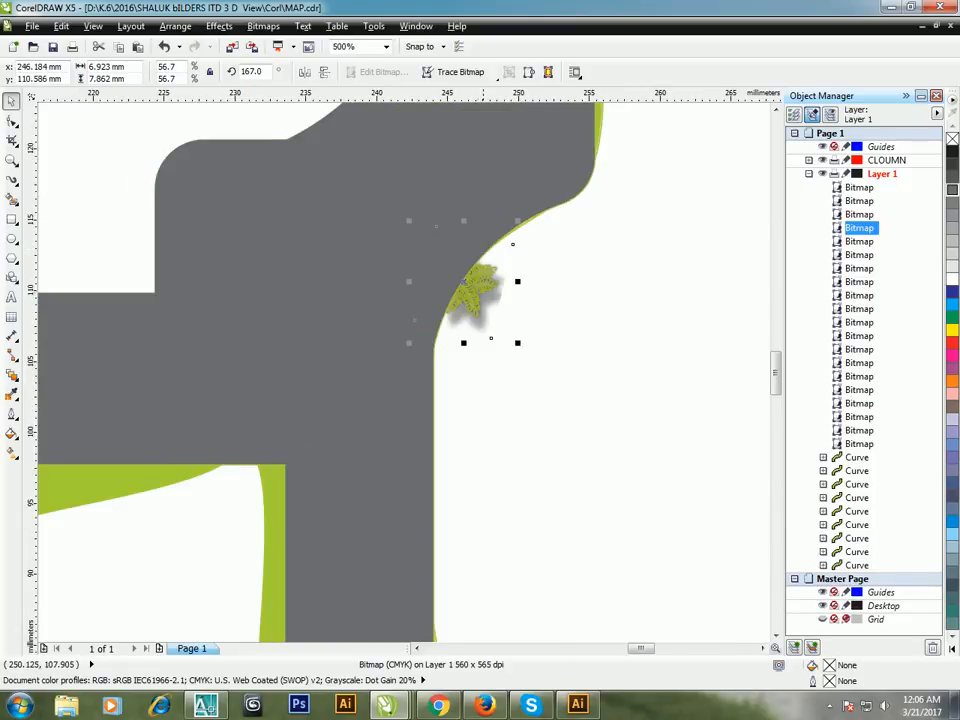
{"action": "left_click_drag", "start_coordinate": [479, 291], "coordinate": [373, 462]}
{"action": "scroll", "coordinate": [499, 331], "scroll_direction": "down", "scroll_amount": 1}
{"action": "right_click", "coordinate": [198, 421]}
{"action": "right_click", "coordinate": [240, 429]}
{"action": "right_click", "coordinate": [373, 462]}
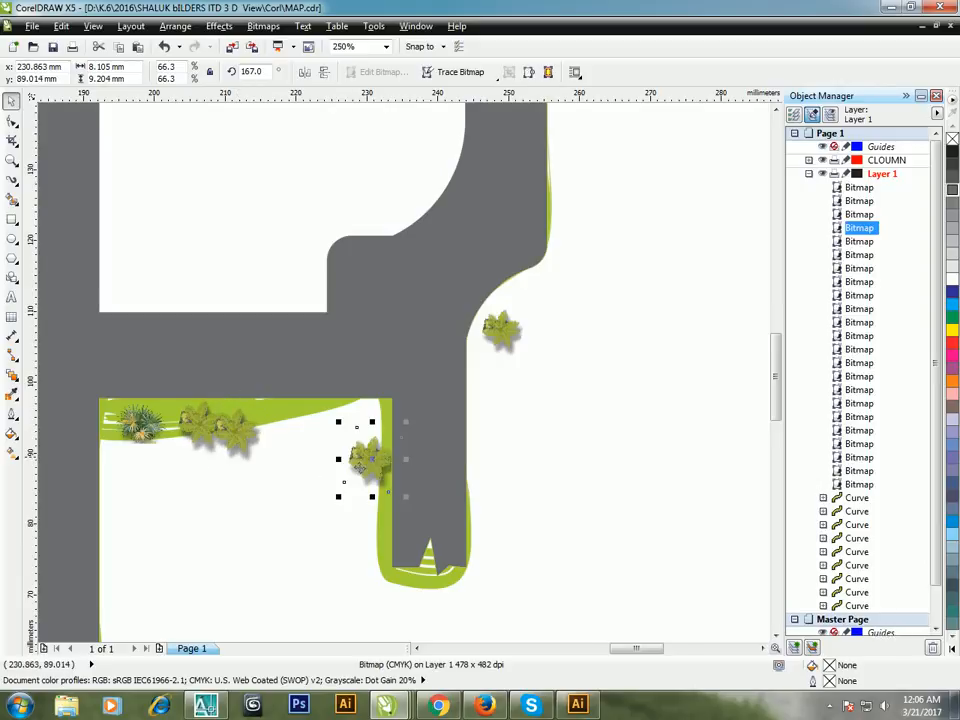
Step: Place three copies of the leafy plant around the slanted road at the top, two on its left side and one at its right base
{"action": "scroll", "coordinate": [358, 465], "scroll_direction": "down", "scroll_amount": 3}
{"action": "scroll", "coordinate": [514, 484], "scroll_direction": "down", "scroll_amount": 2}
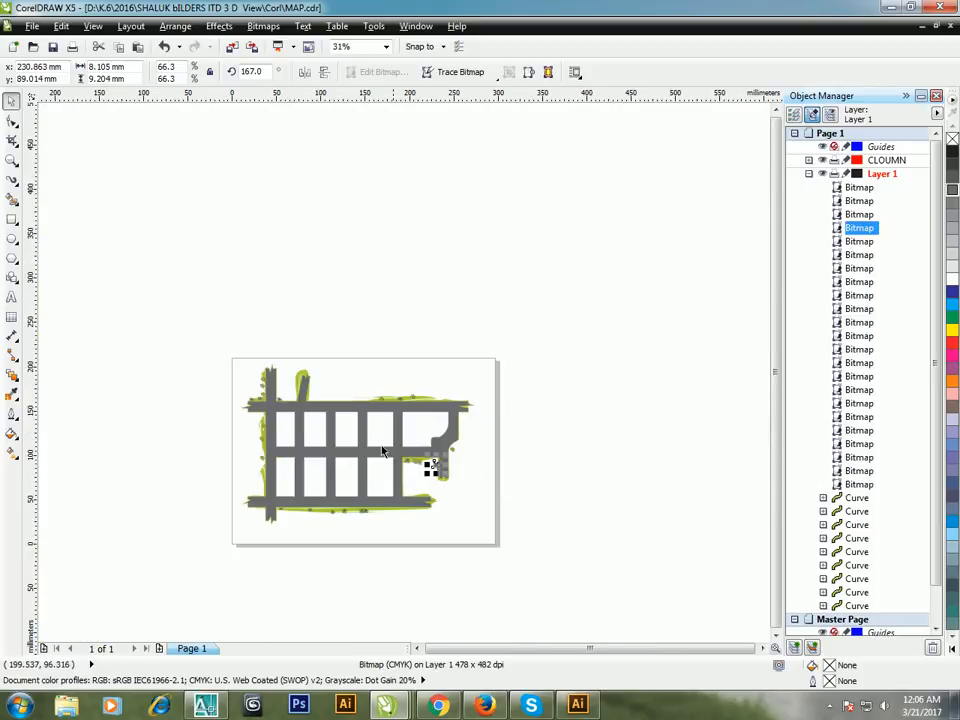
{"action": "scroll", "coordinate": [430, 460], "scroll_direction": "up", "scroll_amount": 6}
{"action": "scroll", "coordinate": [432, 424], "scroll_direction": "down", "scroll_amount": 4}
{"action": "left_click", "coordinate": [402, 348]}
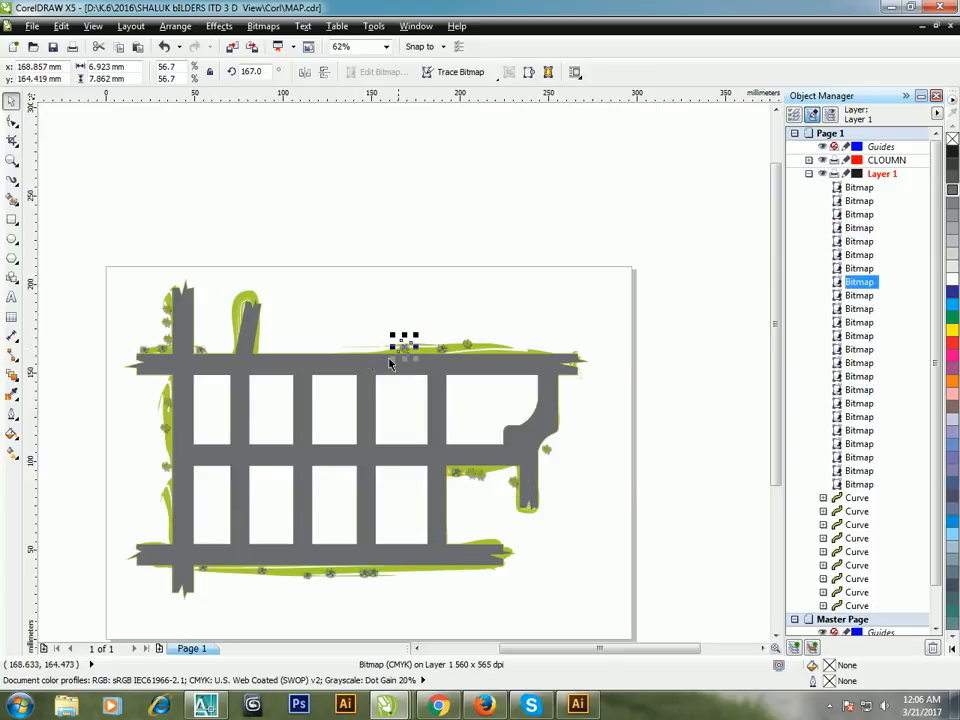
{"action": "scroll", "coordinate": [255, 360], "scroll_direction": "up", "scroll_amount": 1}
{"action": "left_click_drag", "start_coordinate": [557, 358], "coordinate": [229, 303]}
{"action": "right_click", "coordinate": [281, 355]}
{"action": "right_click", "coordinate": [235, 273]}
{"action": "right_click", "coordinate": [229, 303]}
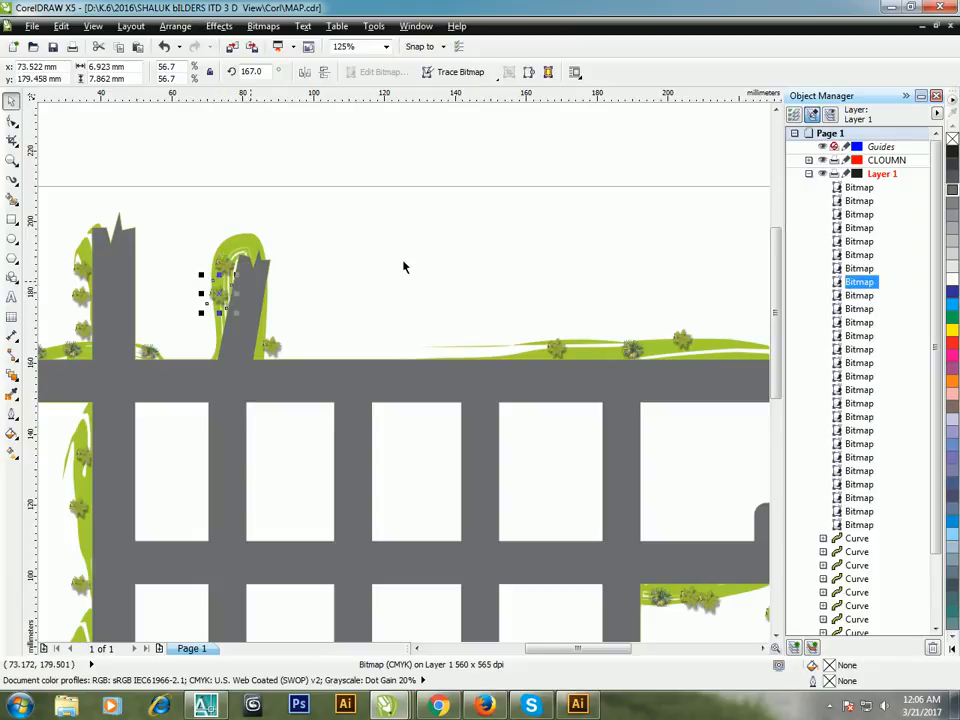
{"action": "left_click", "coordinate": [403, 260]}
{"action": "scroll", "coordinate": [268, 282], "scroll_direction": "down", "scroll_amount": 1}
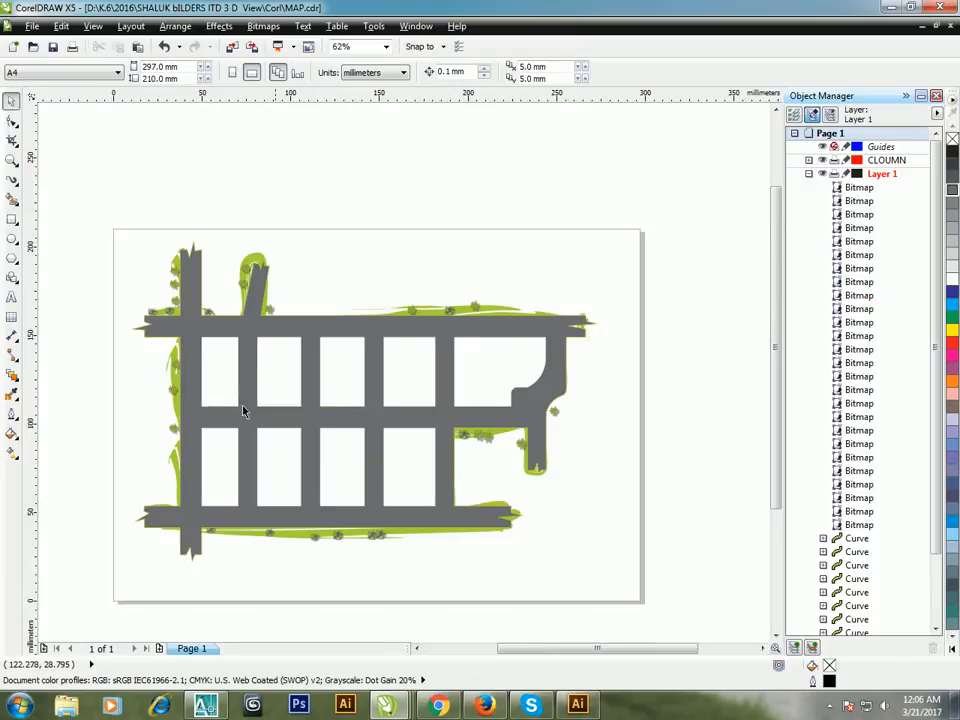
{"action": "key", "text": "z"}
{"action": "left_click_drag", "start_coordinate": [90, 203], "coordinate": [688, 610]}
{"action": "left_click", "coordinate": [12, 102]}
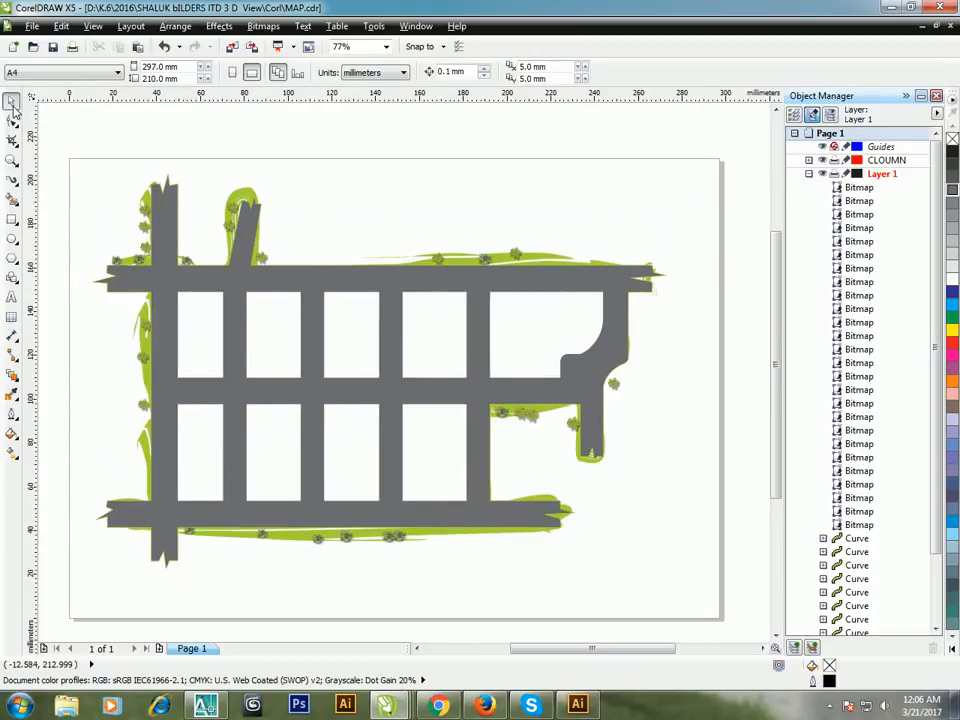
{"action": "key", "text": "Tab"}
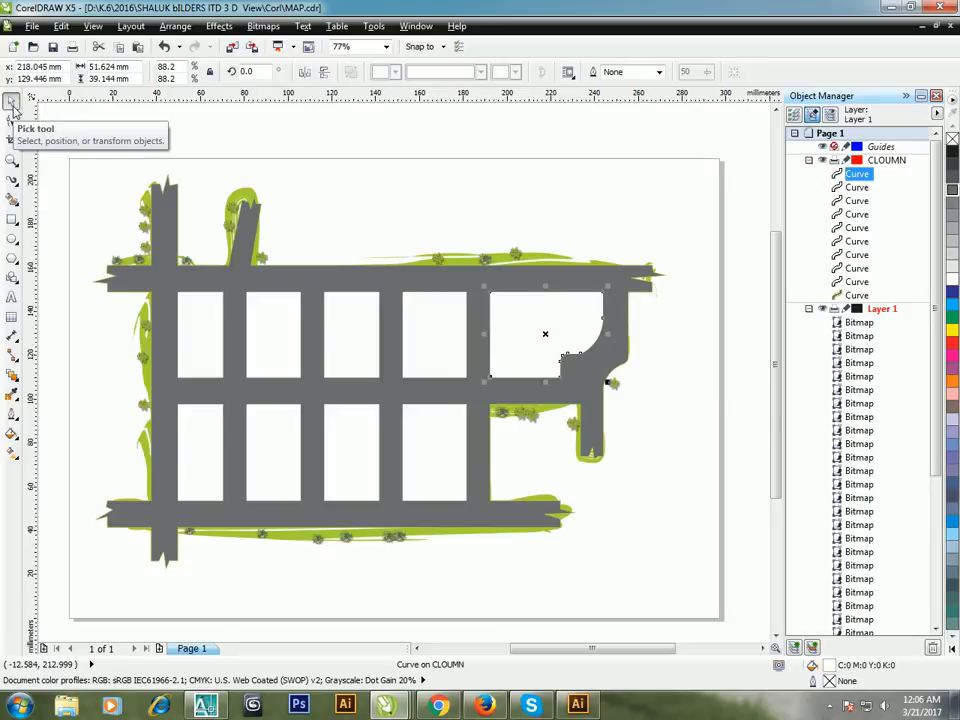
{"action": "key", "text": "Tab"}
{"action": "key", "text": "Tab"}
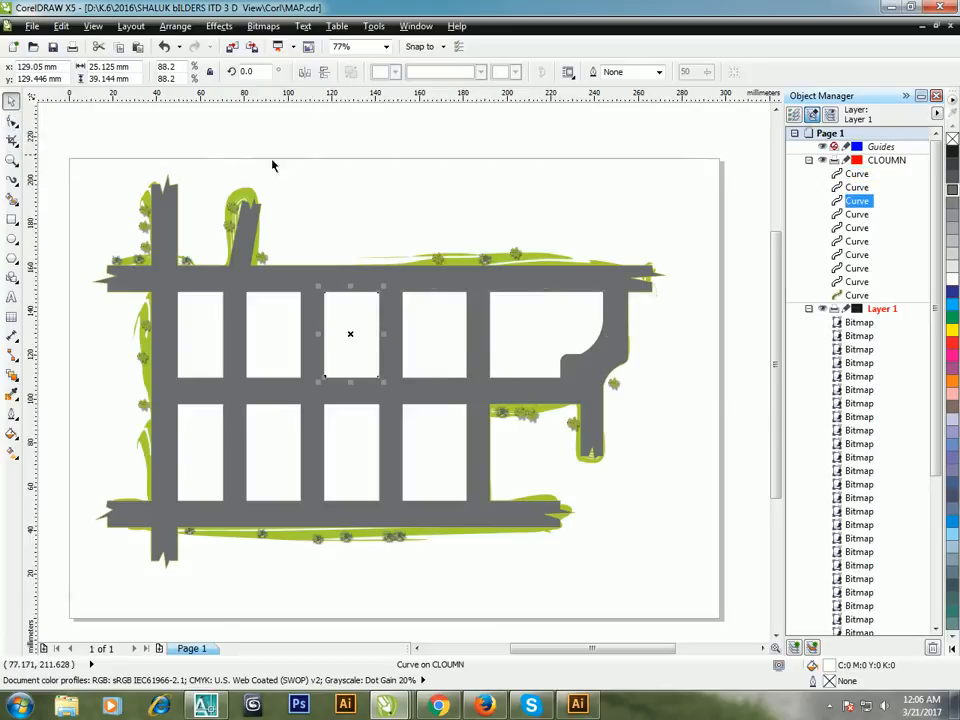
{"action": "left_click", "coordinate": [380, 141]}
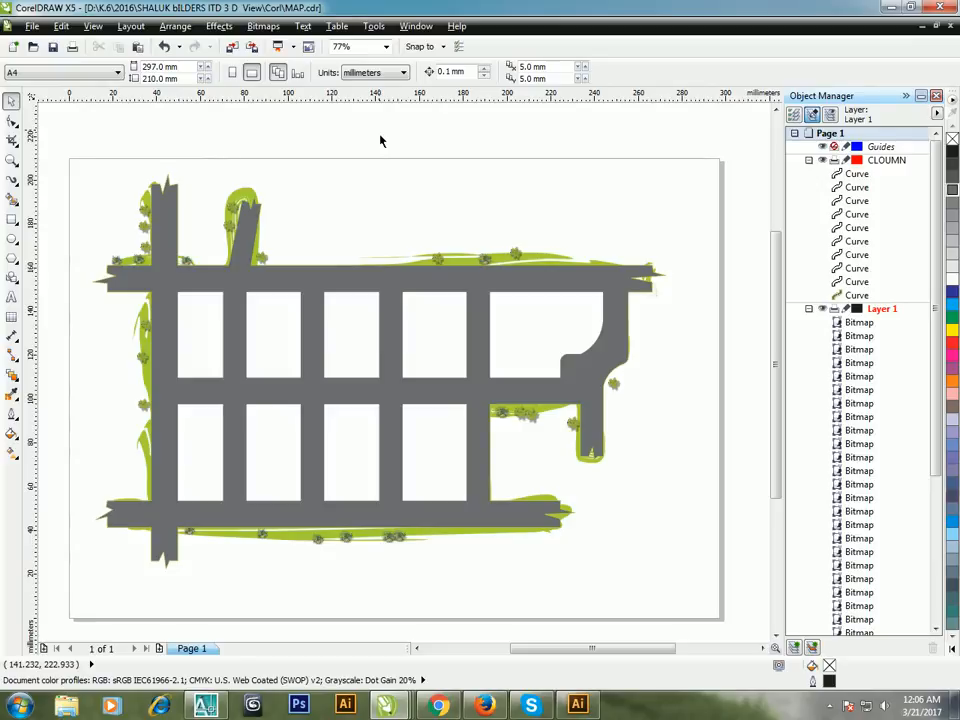
{"action": "left_click", "coordinate": [33, 25]}
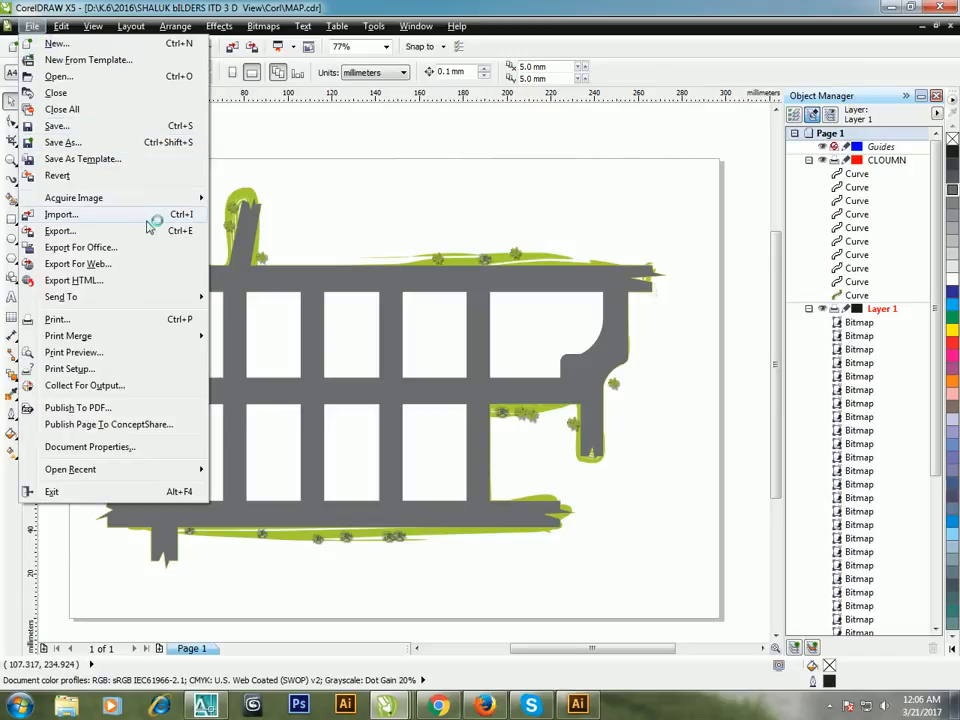
{"action": "key", "text": "Escape"}
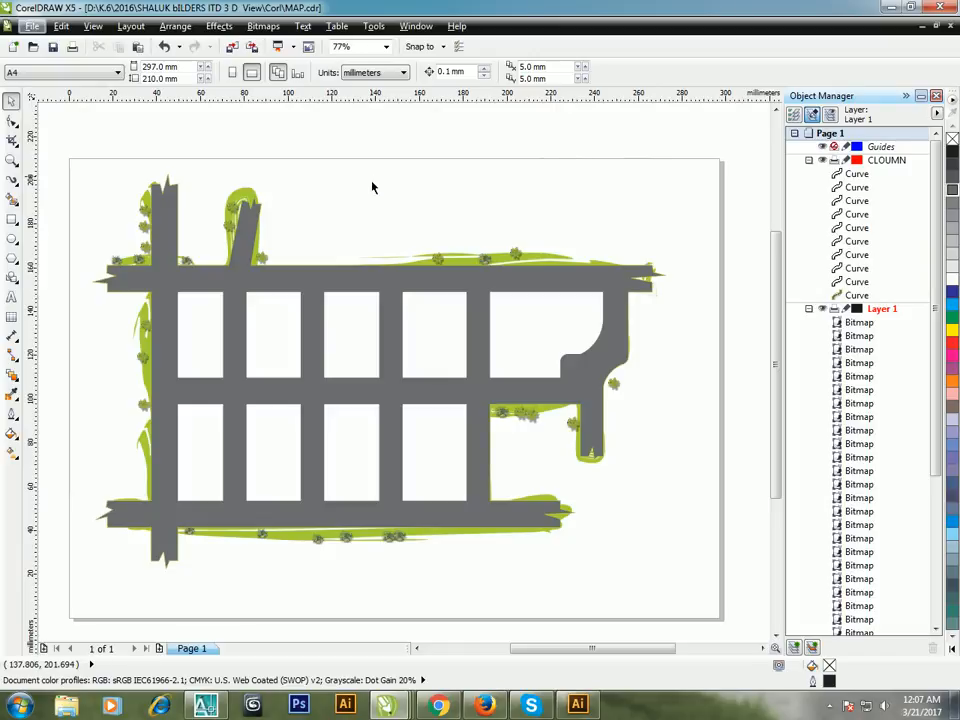
Step: Export the current page to the Desktop as MAP in AI - Adobe Illustrator format with Adobe Illustrator CS compatibility
{"action": "left_click", "coordinate": [35, 28]}
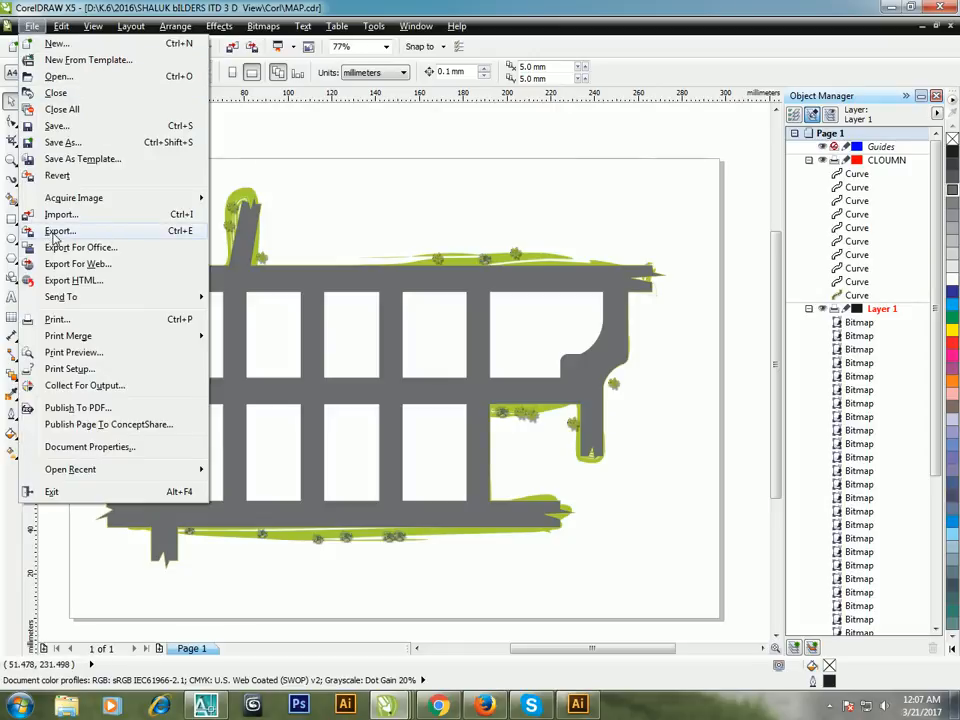
{"action": "key", "text": "Escape"}
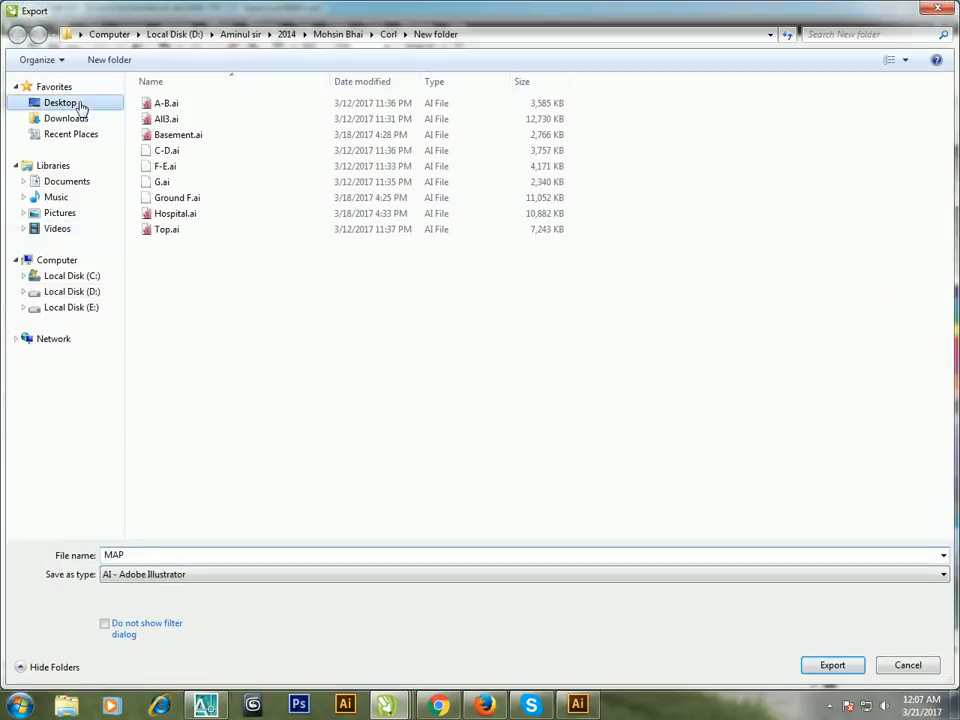
{"action": "left_click", "coordinate": [80, 106]}
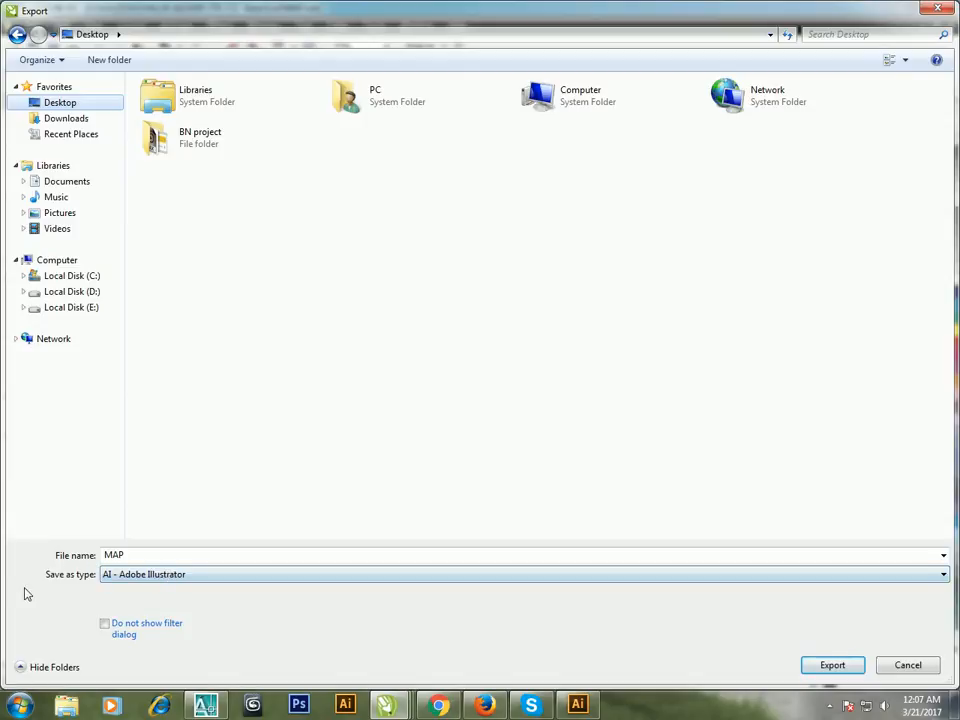
{"action": "left_click", "coordinate": [140, 576]}
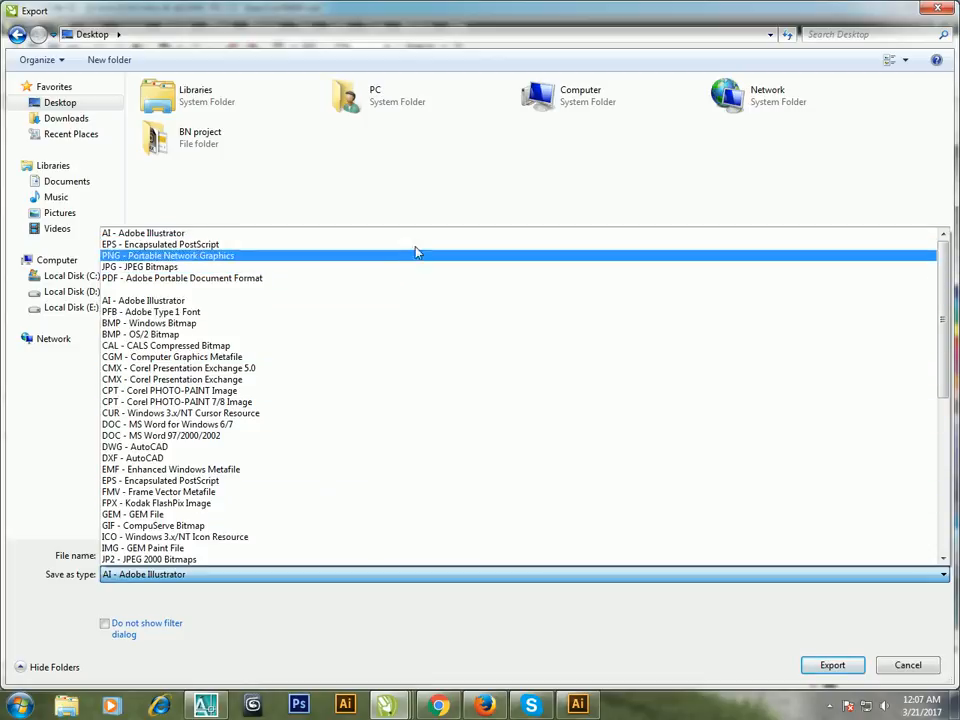
{"action": "left_click", "coordinate": [414, 234]}
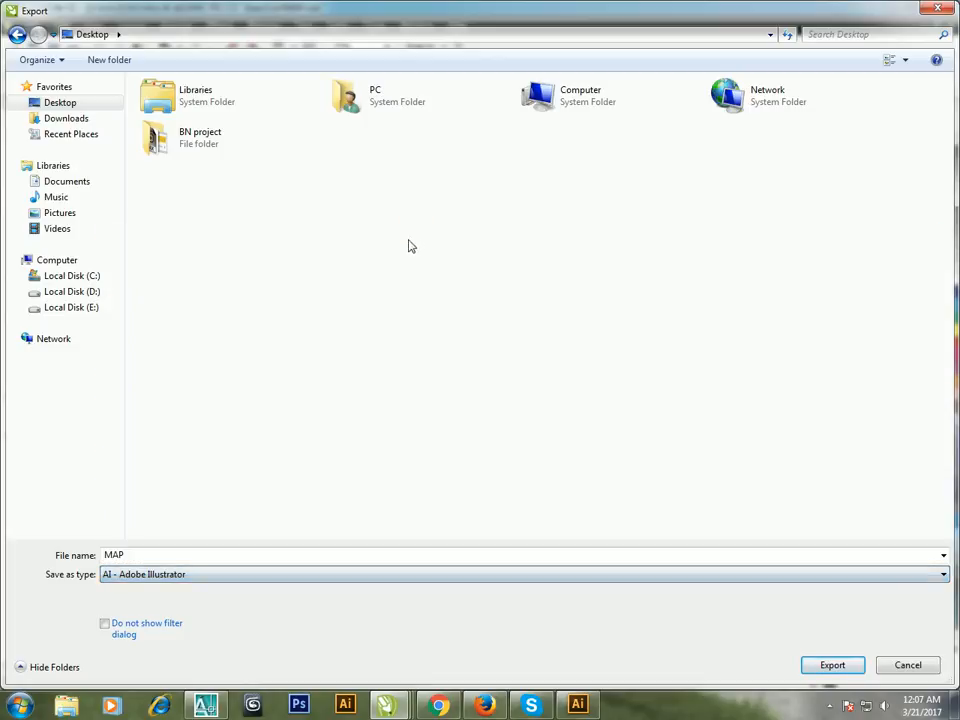
{"action": "left_click", "coordinate": [833, 665]}
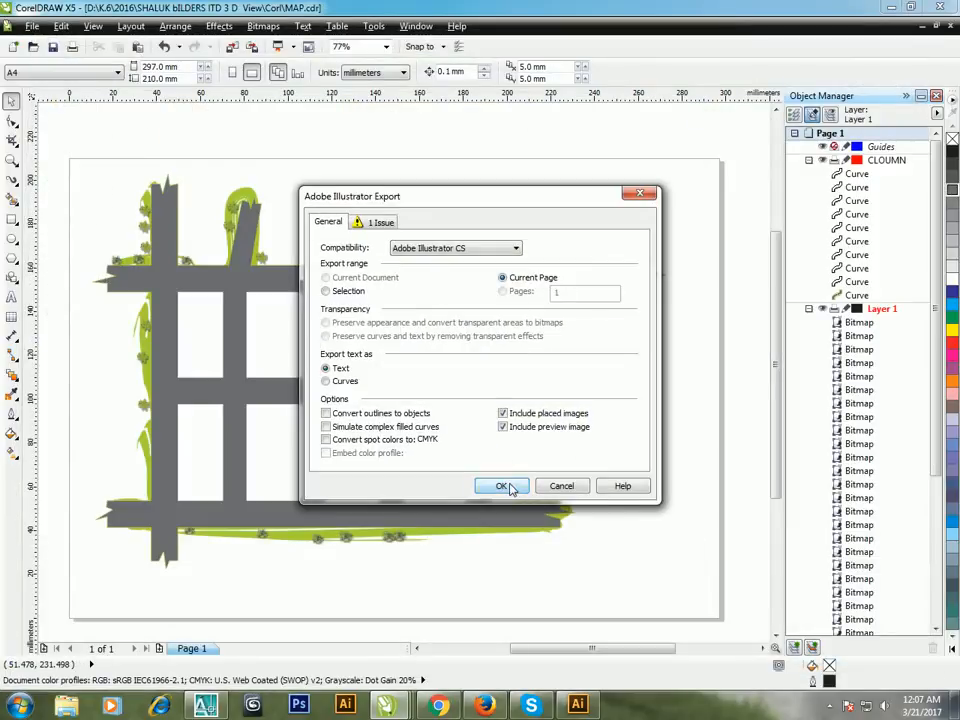
{"action": "left_click", "coordinate": [502, 486]}
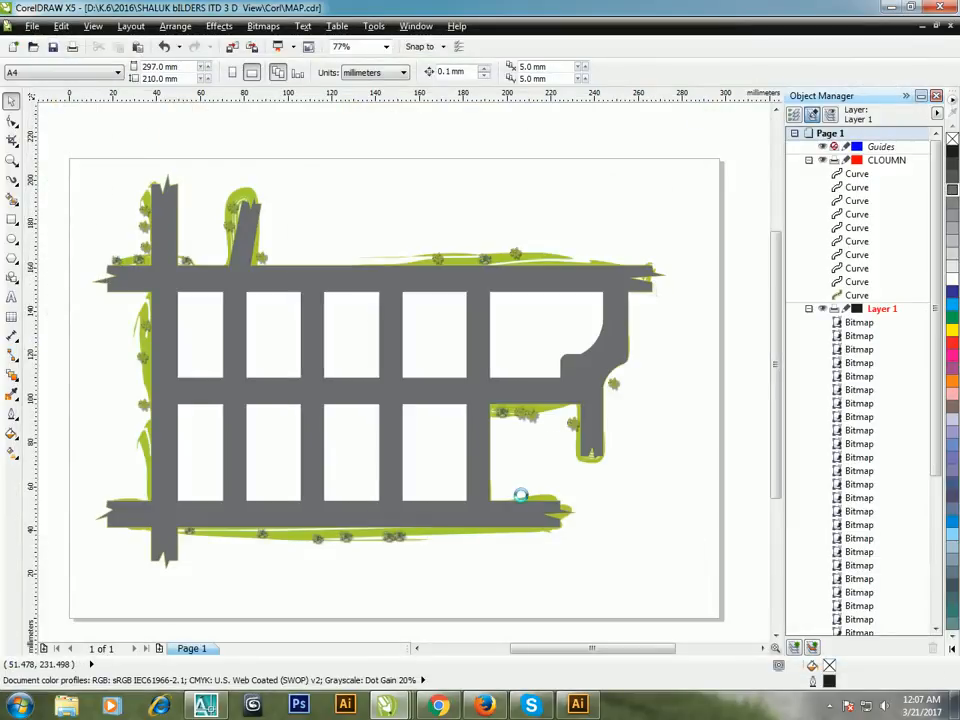
Step: Export the map to the Desktop as MAP in JPG format with CMYK Color (32-bit) and High 80% quality
{"action": "left_click", "coordinate": [31, 27]}
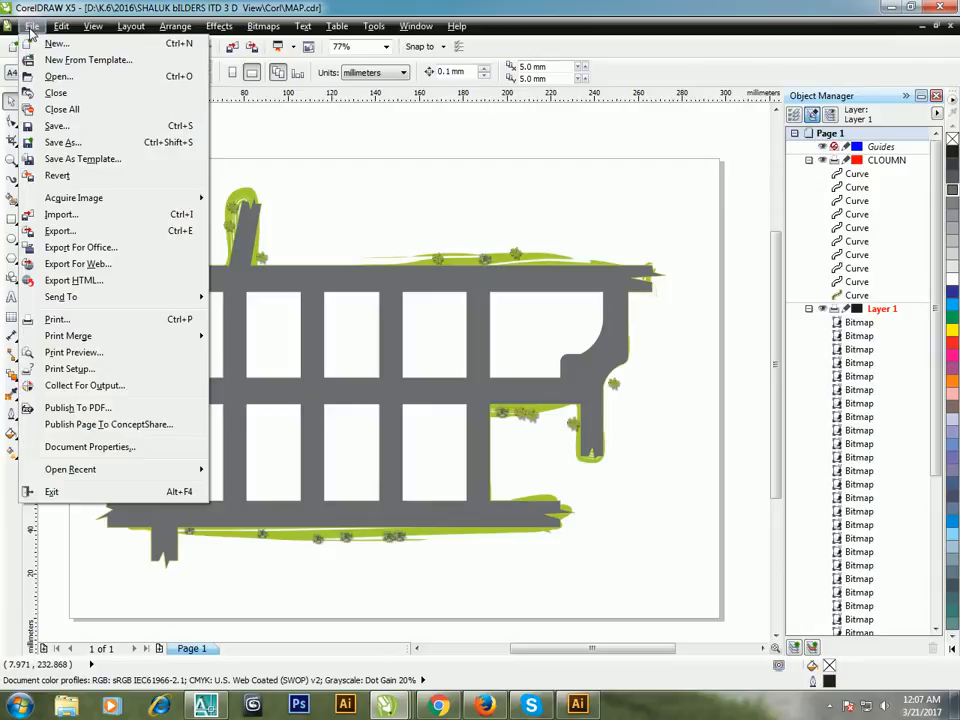
{"action": "left_click", "coordinate": [105, 232]}
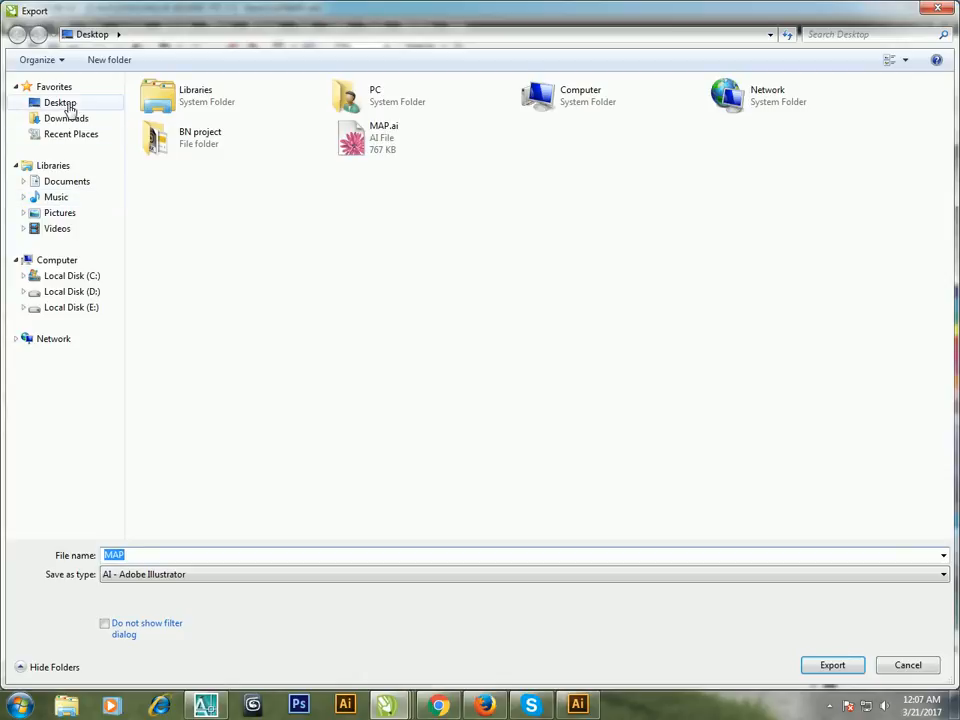
{"action": "left_click", "coordinate": [62, 102]}
{"action": "left_click", "coordinate": [172, 578]}
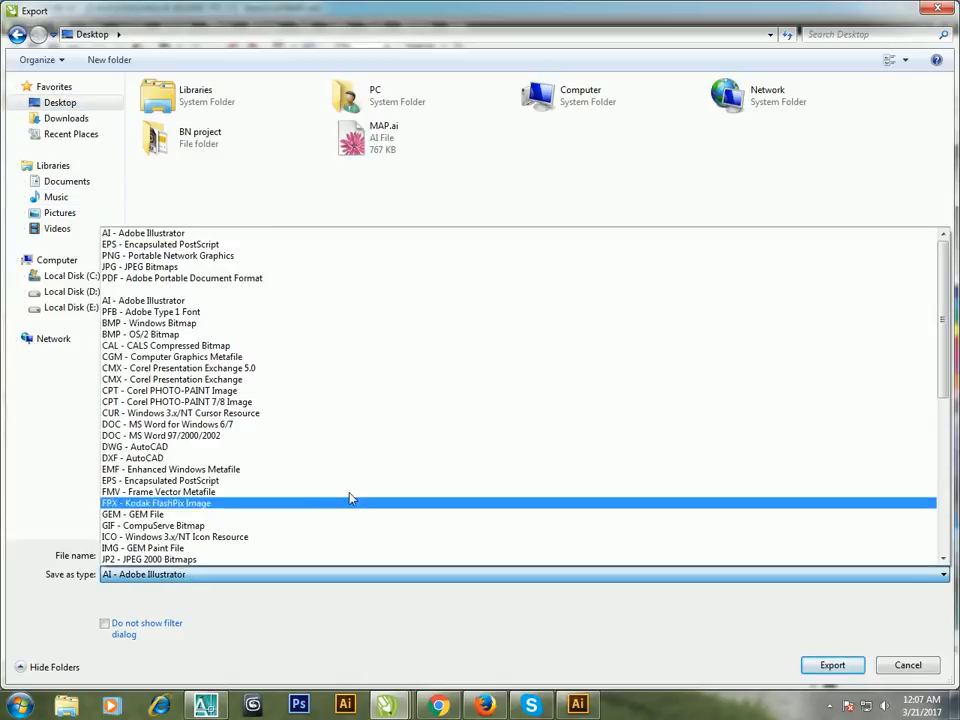
{"action": "key", "text": "j"}
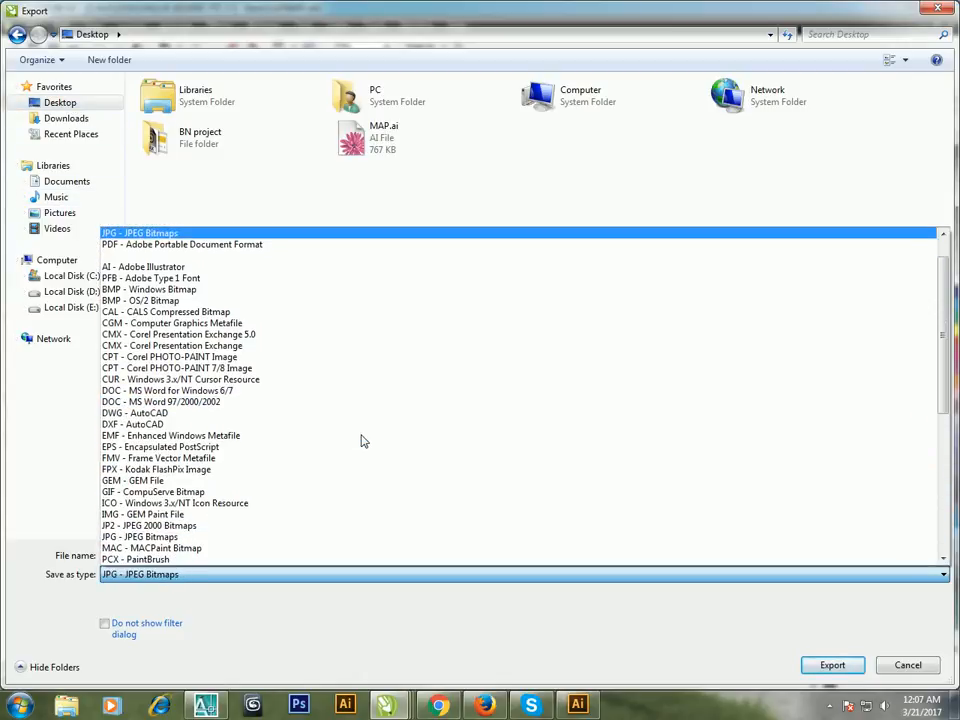
{"action": "key", "text": "Return"}
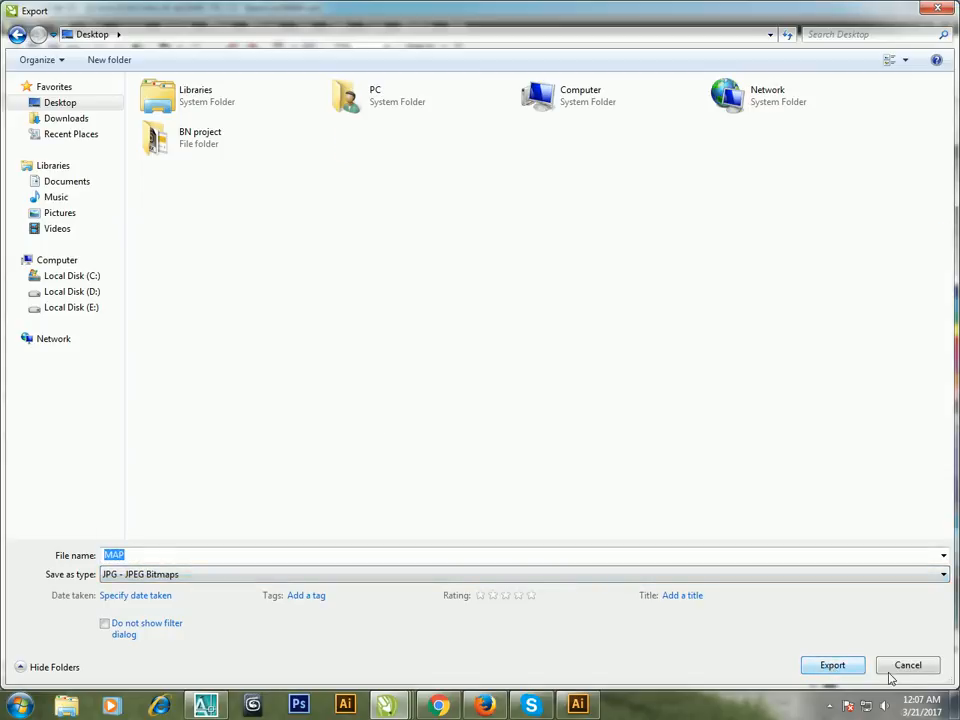
{"action": "left_click", "coordinate": [836, 668]}
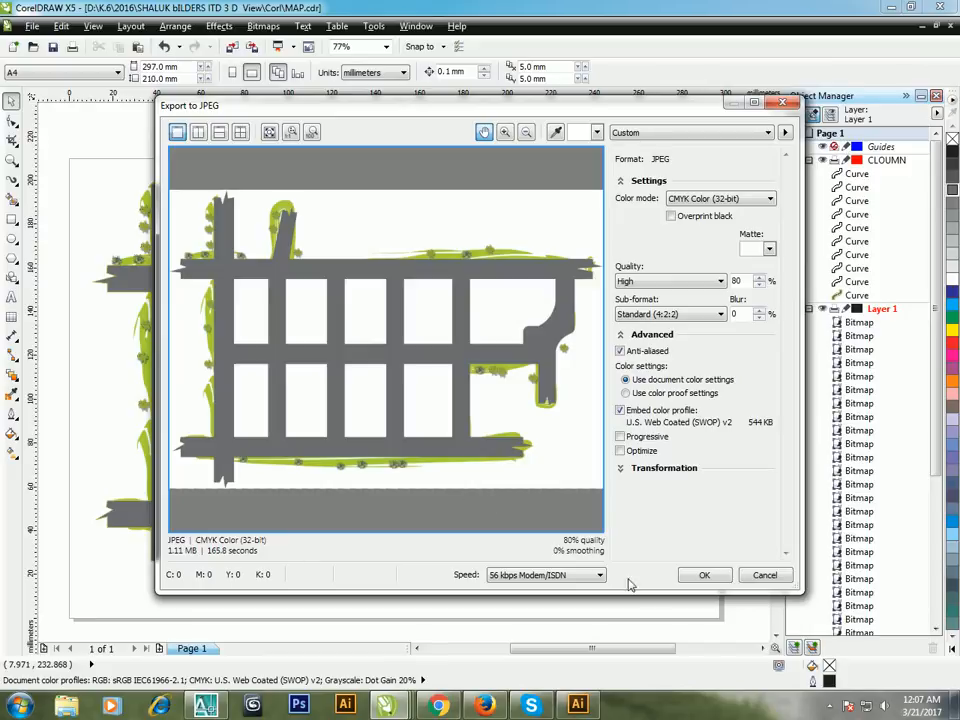
{"action": "left_click", "coordinate": [704, 574]}
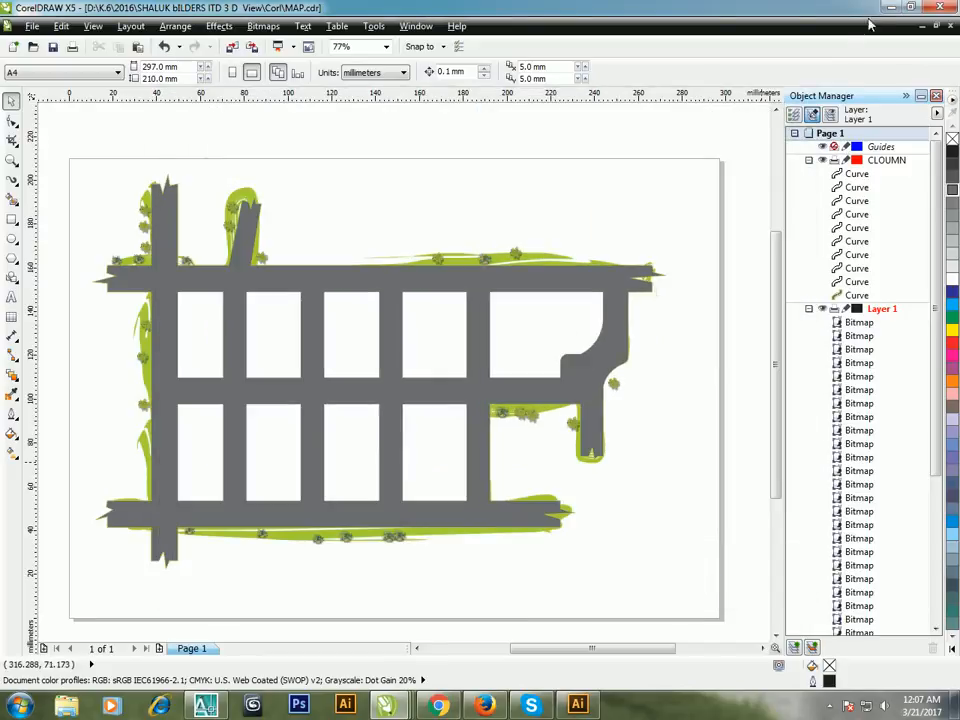
Step: Switch to the desktop, view the exported MAP image in Windows Photo Viewer, and close the viewer
{"action": "left_click", "coordinate": [910, 7]}
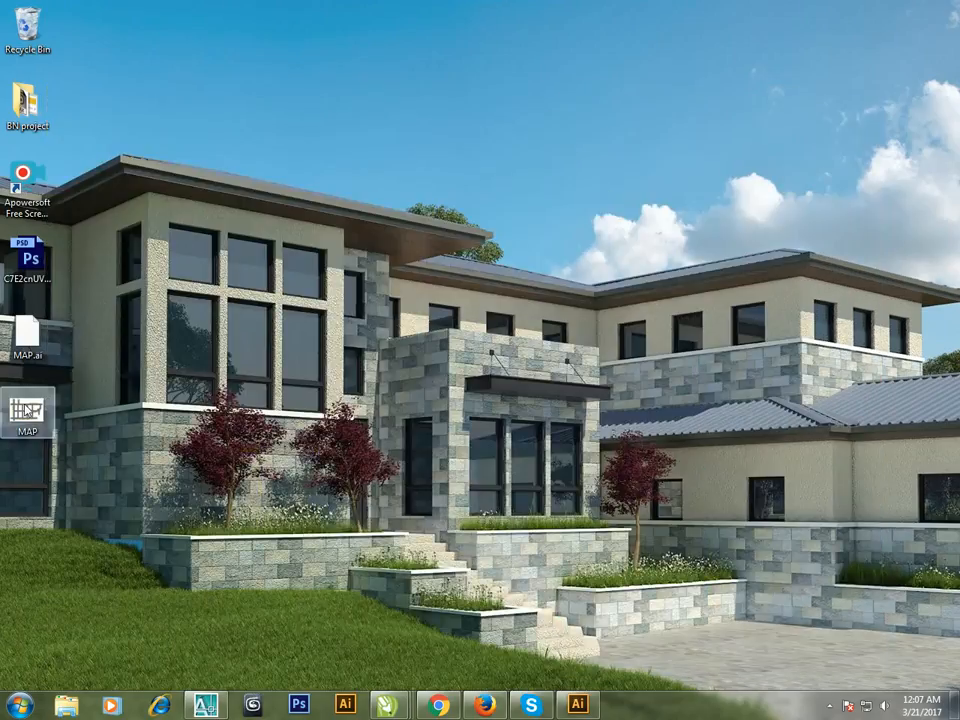
{"action": "left_click", "coordinate": [30, 416]}
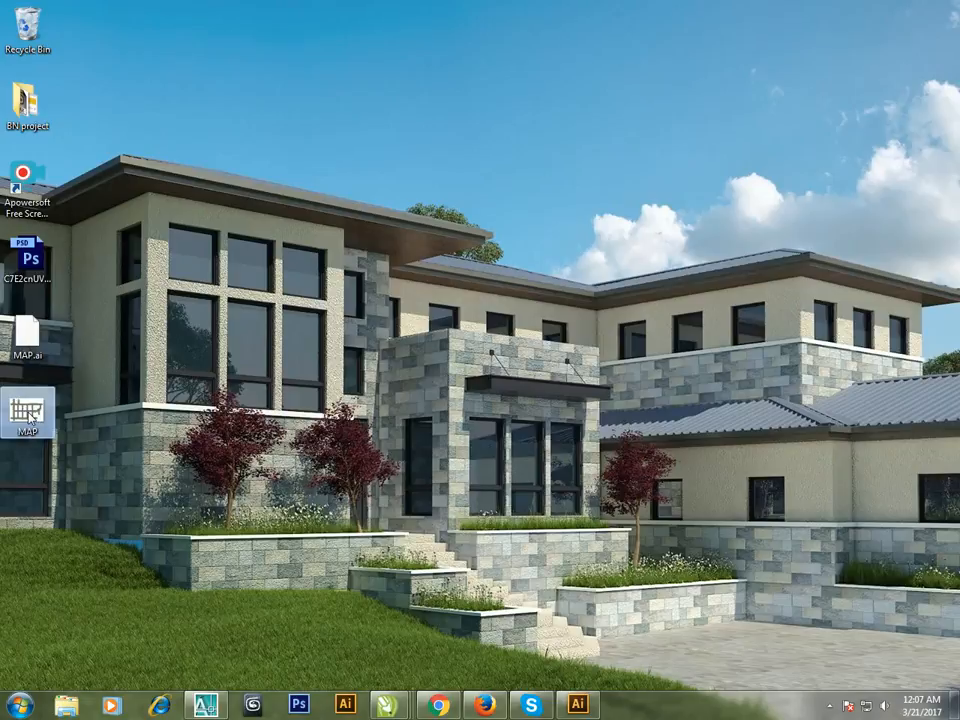
{"action": "right_click", "coordinate": [30, 416]}
{"action": "left_click", "coordinate": [70, 12]}
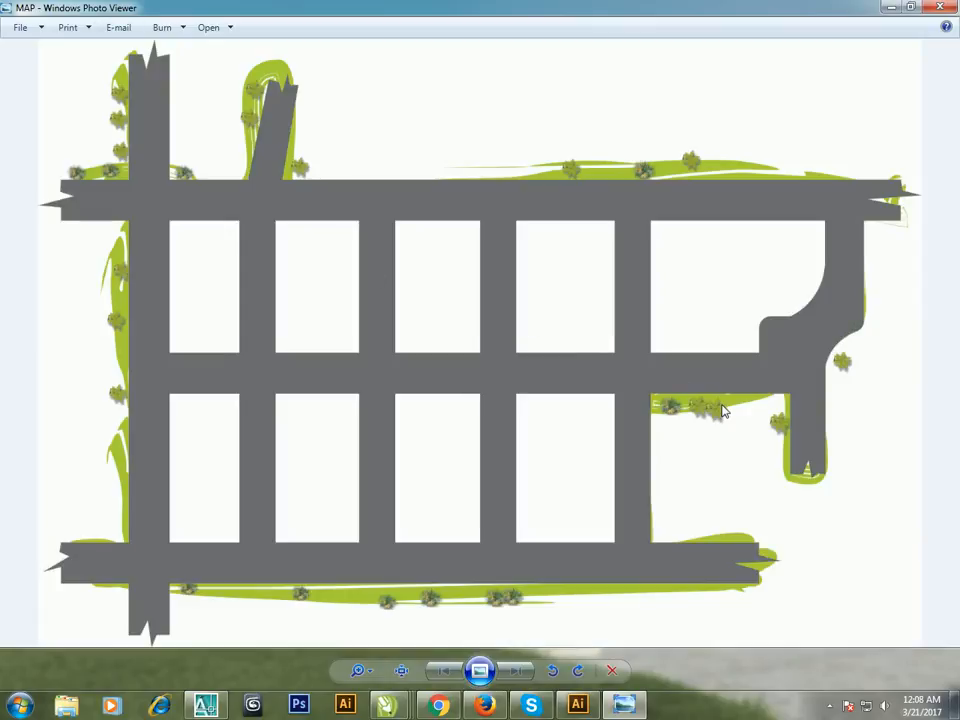
{"action": "left_click", "coordinate": [941, 9]}
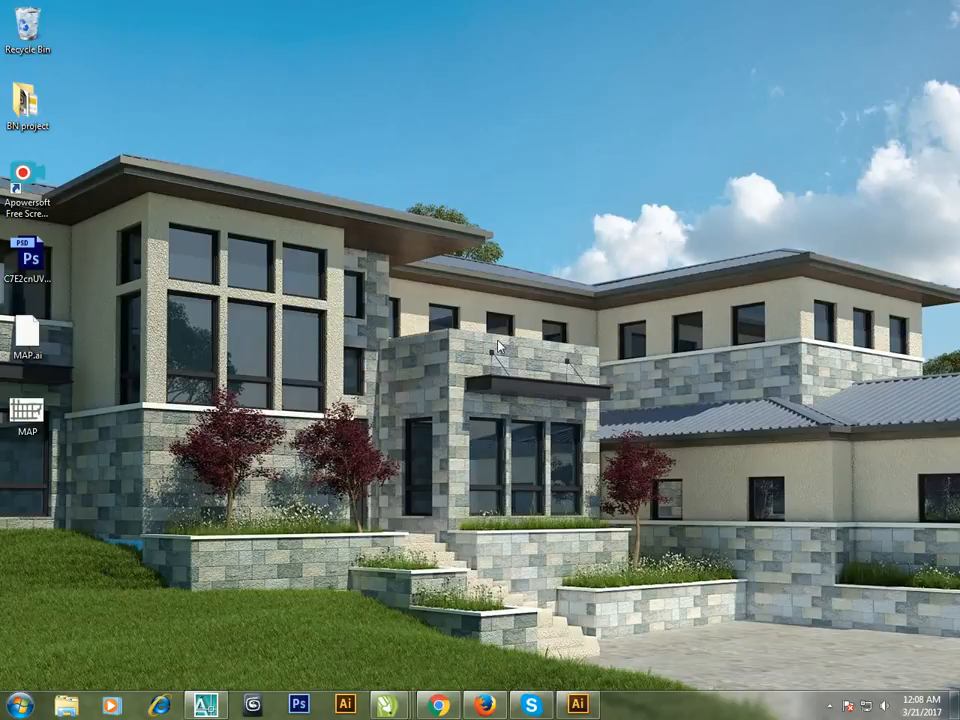